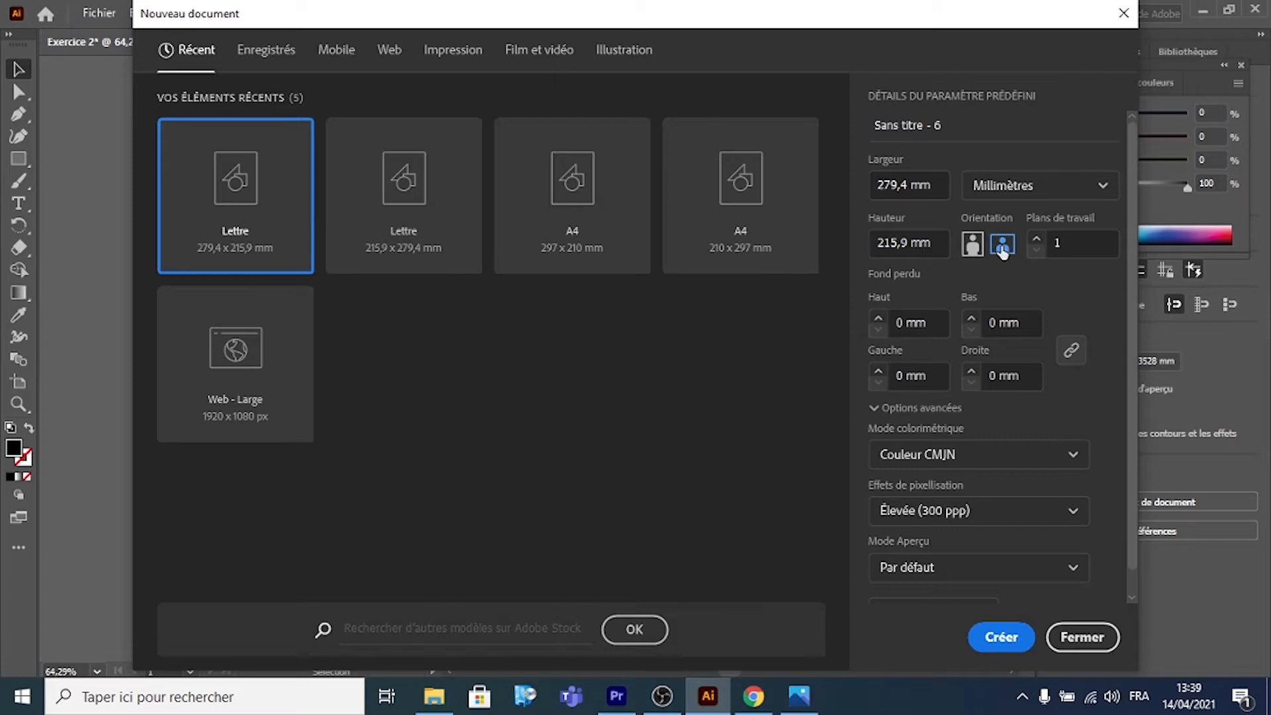
Step: Name the new landscape Lettre document (279,4 x 215,9 mm) "Exercice 3" and create it
{"action": "left_click", "coordinate": [914, 128]}
{"action": "key", "text": "BackSpace"}
{"action": "key", "text": "BackSpace"}
{"action": "key", "text": "BackSpace"}
{"action": "key", "text": "BackSpace"}
{"action": "key", "text": "BackSpace"}
{"action": "key", "text": "BackSpace"}
{"action": "key", "text": "BackSpace"}
{"action": "key", "text": "BackSpace"}
{"action": "key", "text": "BackSpace"}
{"action": "key", "text": "BackSpace"}
{"action": "key", "text": "BackSpace"}
{"action": "key", "text": "BackSpace"}
{"action": "key", "text": "BackSpace"}
{"action": "key", "text": "BackSpace"}
{"action": "type", "text": "Exercice 3"}
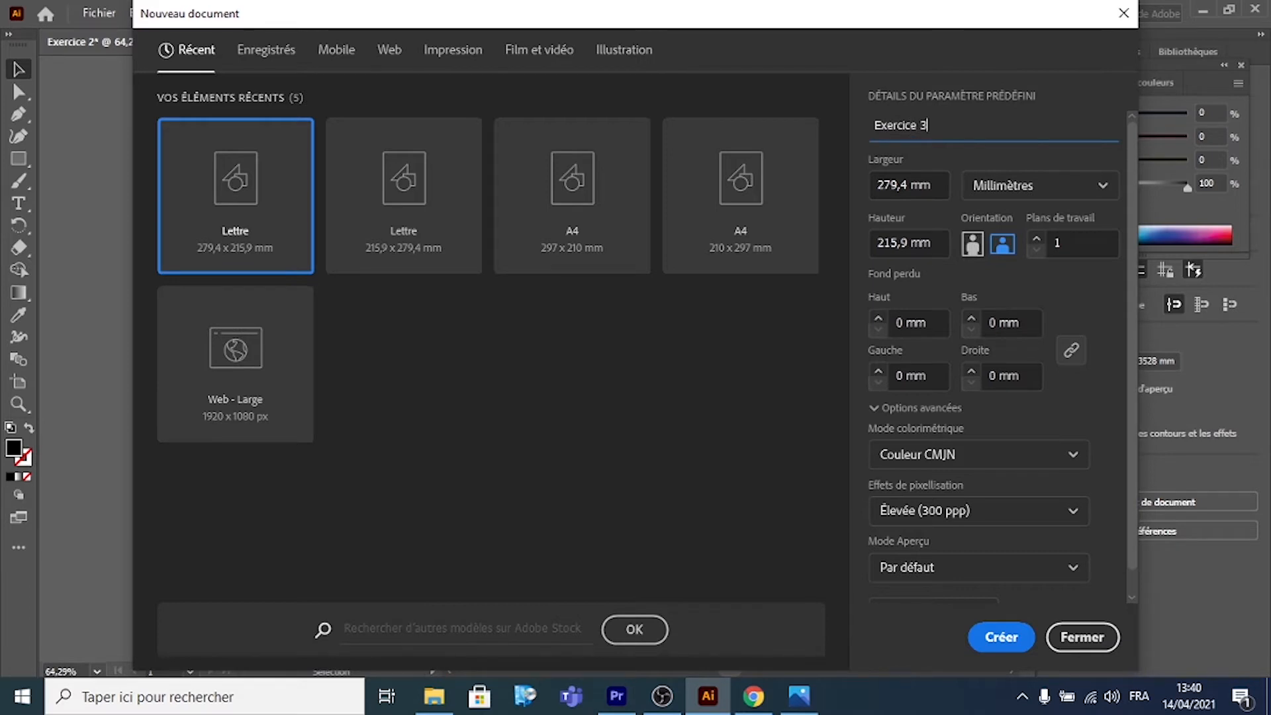
{"action": "left_click", "coordinate": [1001, 642]}
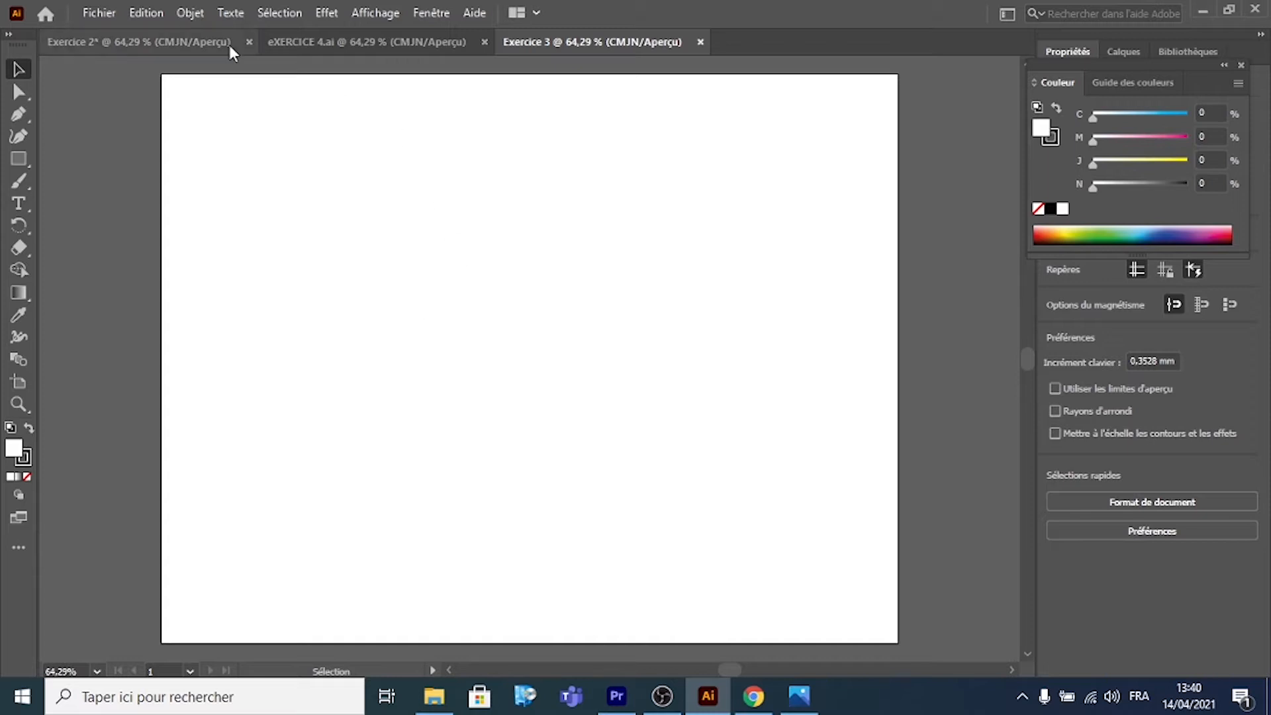
Step: Import the linked image IMPACTDEMONTRAL.autorotate_yes from Téléchargements and position it within the artboard
{"action": "left_click", "coordinate": [99, 13]}
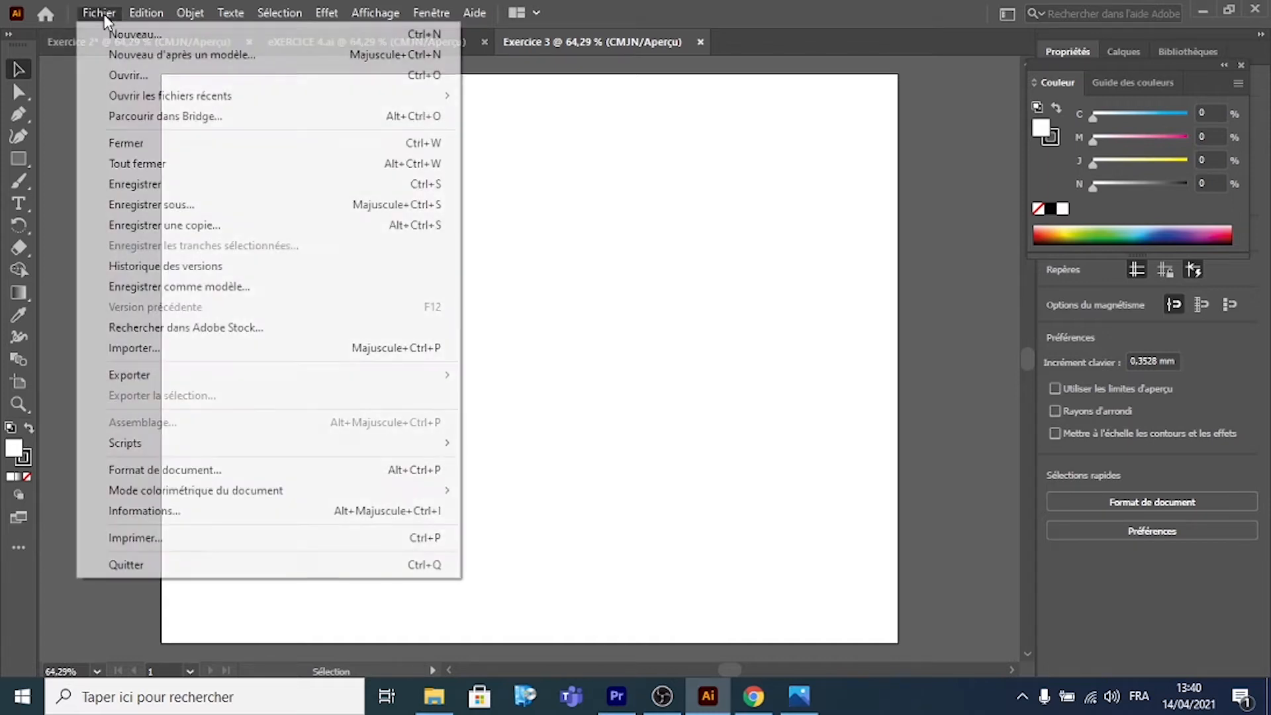
{"action": "left_click", "coordinate": [200, 350]}
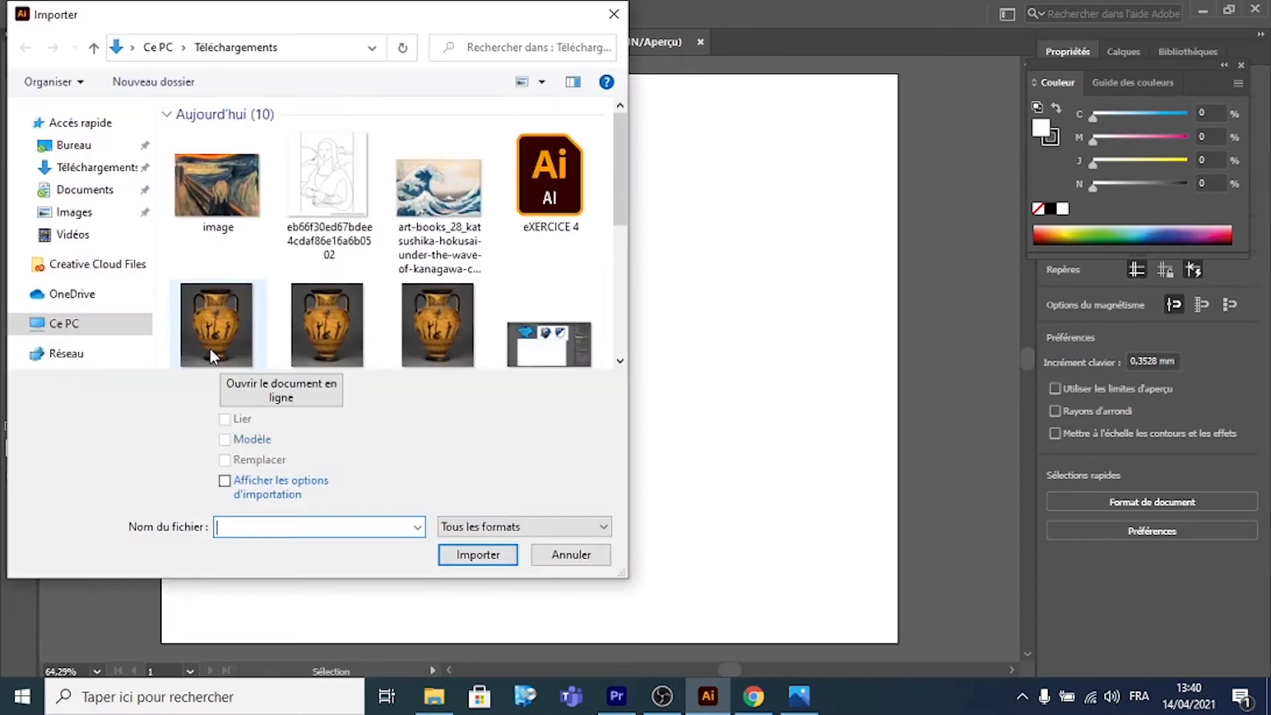
{"action": "left_click_drag", "start_coordinate": [614, 172], "coordinate": [622, 257]}
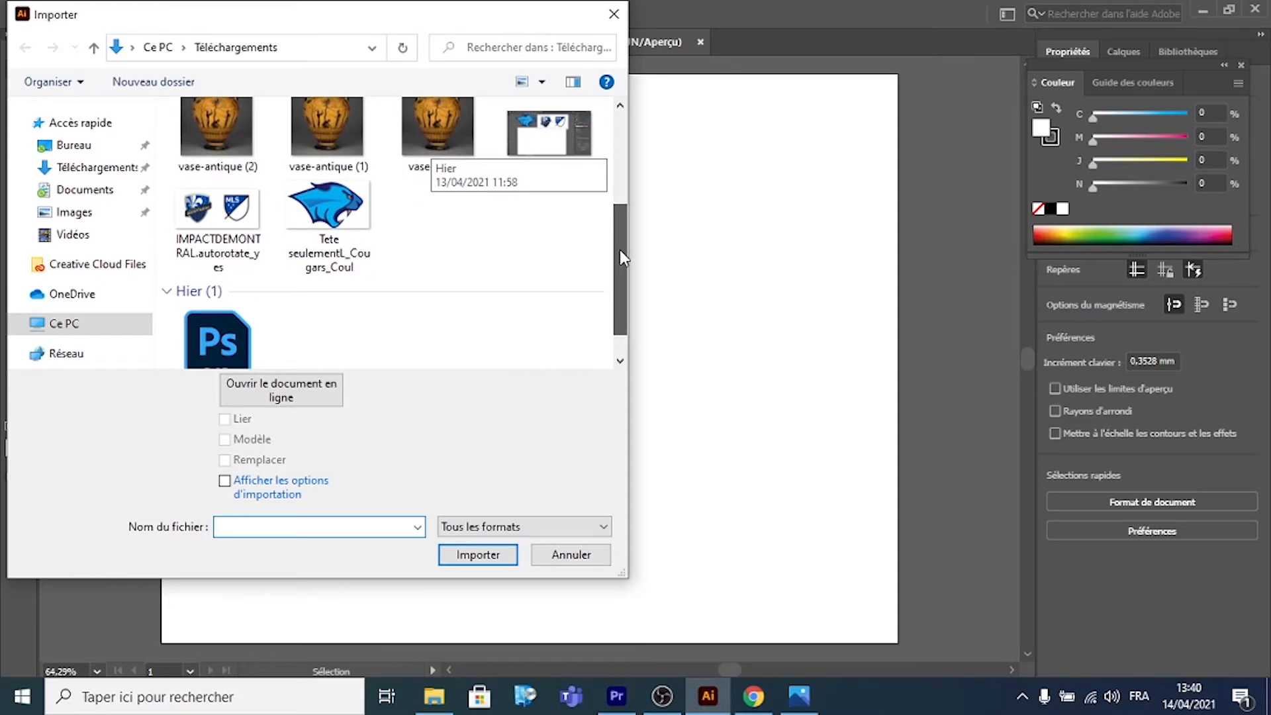
{"action": "double_click", "coordinate": [221, 219]}
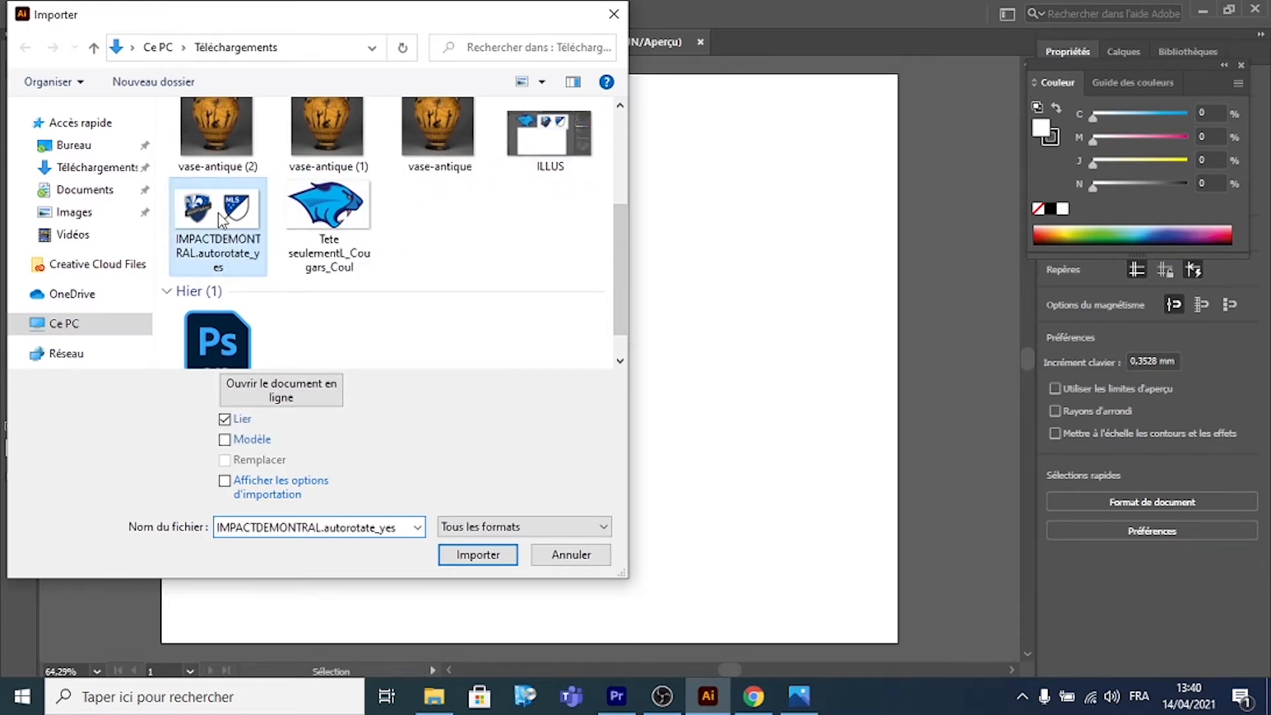
{"action": "left_click", "coordinate": [281, 198]}
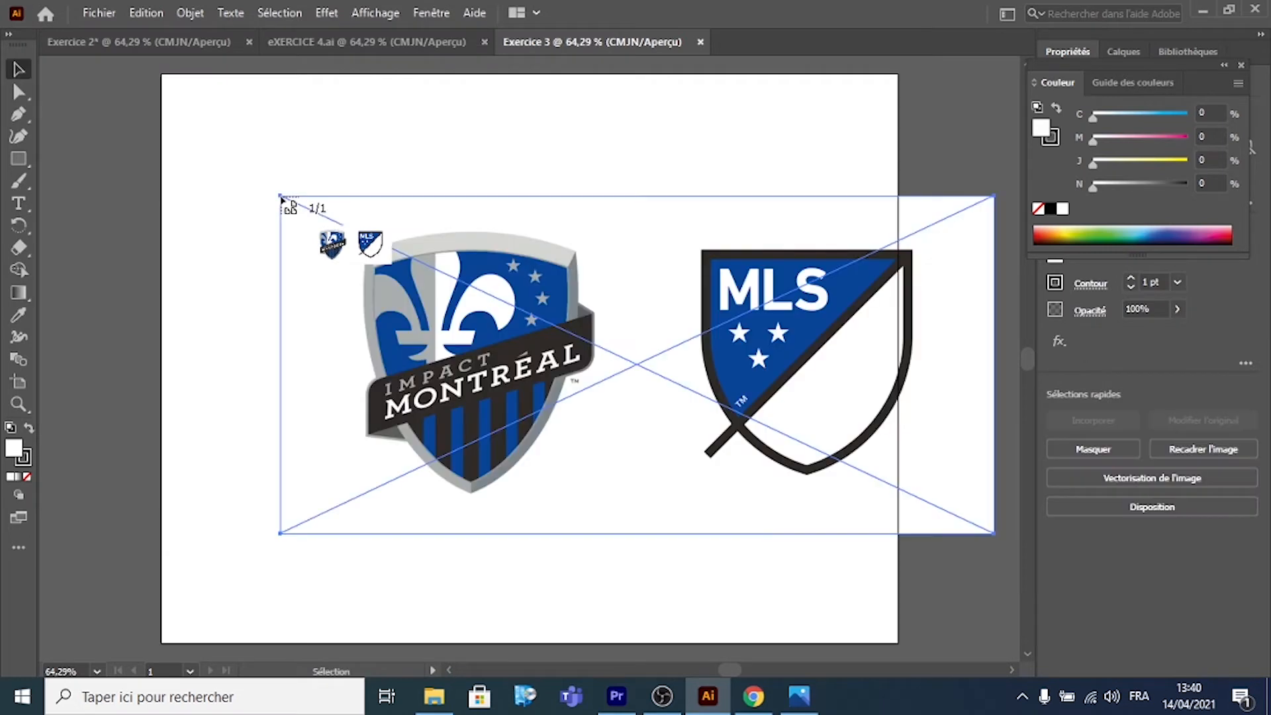
{"action": "left_click_drag", "start_coordinate": [472, 292], "coordinate": [391, 257]}
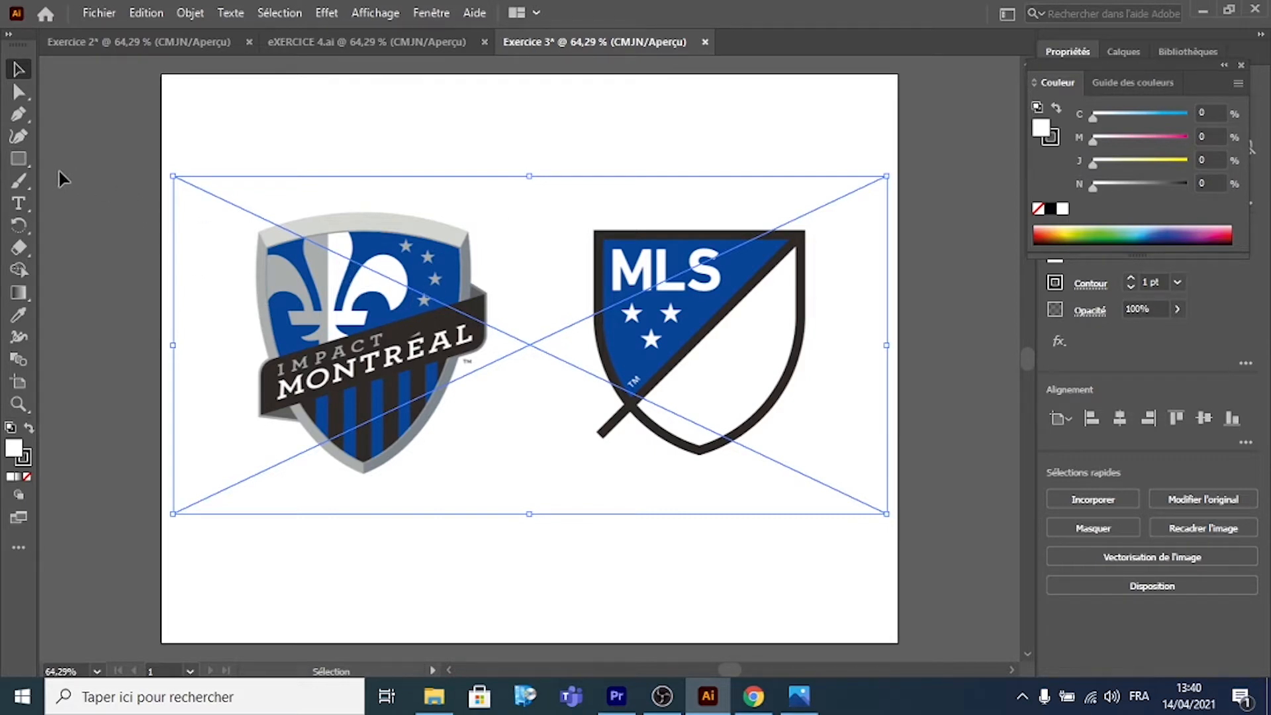
Step: Draw a square of about 28 mm beside the artboard's left edge and remove its stroke
{"action": "left_click", "coordinate": [18, 159]}
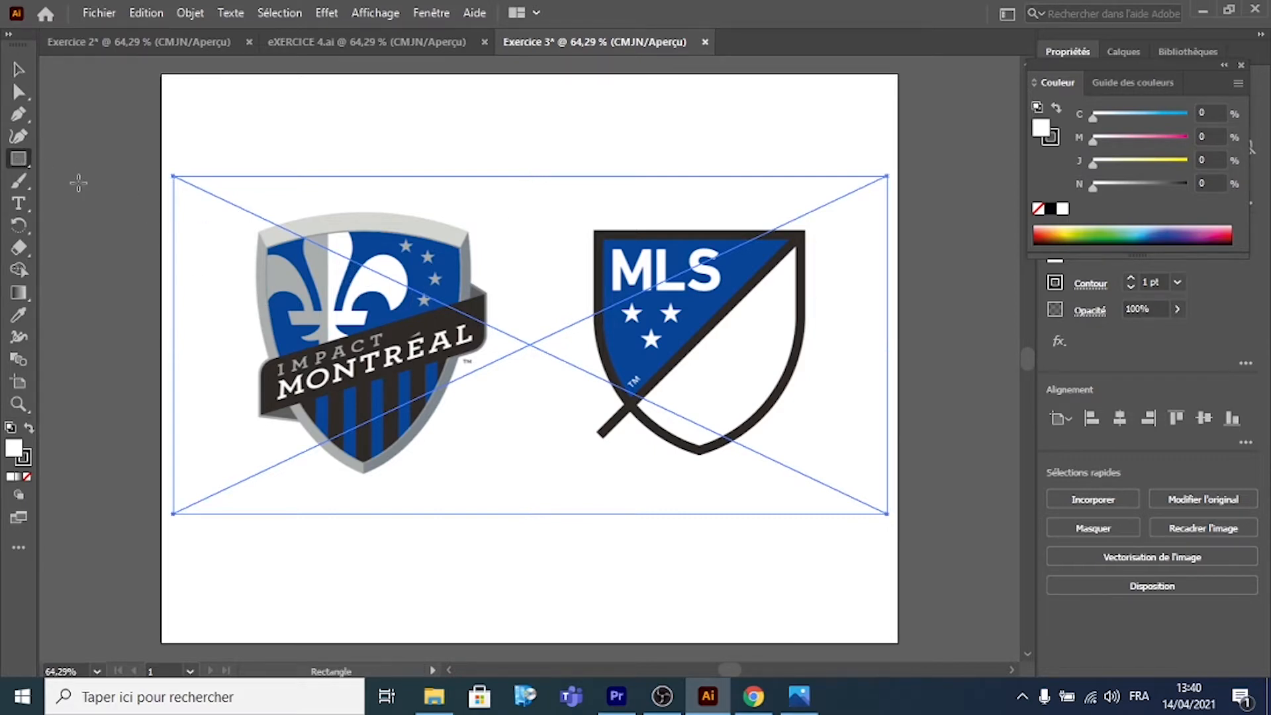
{"action": "mouse_move", "coordinate": [78, 183]}
{"action": "left_mouse_down"}
{"action": "mouse_move", "coordinate": [126, 250]}
{"action": "mouse_move", "coordinate": [148, 269]}
{"action": "mouse_move", "coordinate": [153, 256]}
{"action": "left_mouse_up"}
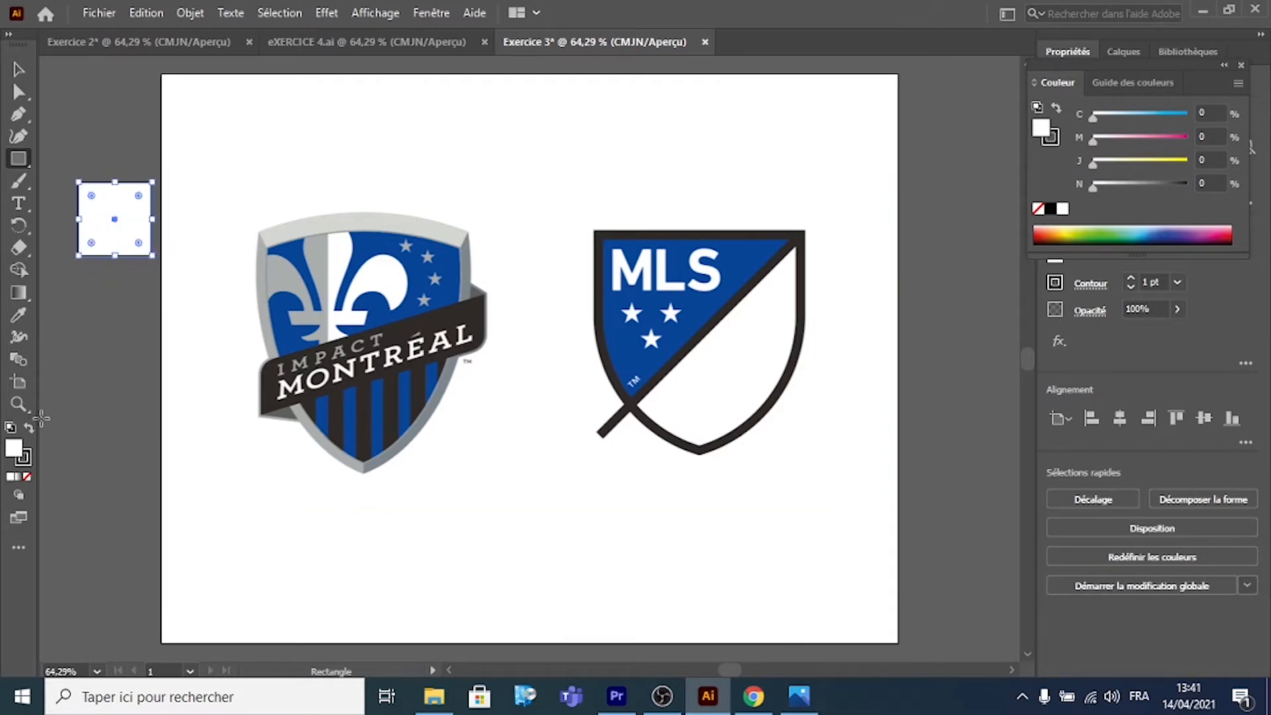
{"action": "double_click", "coordinate": [27, 458]}
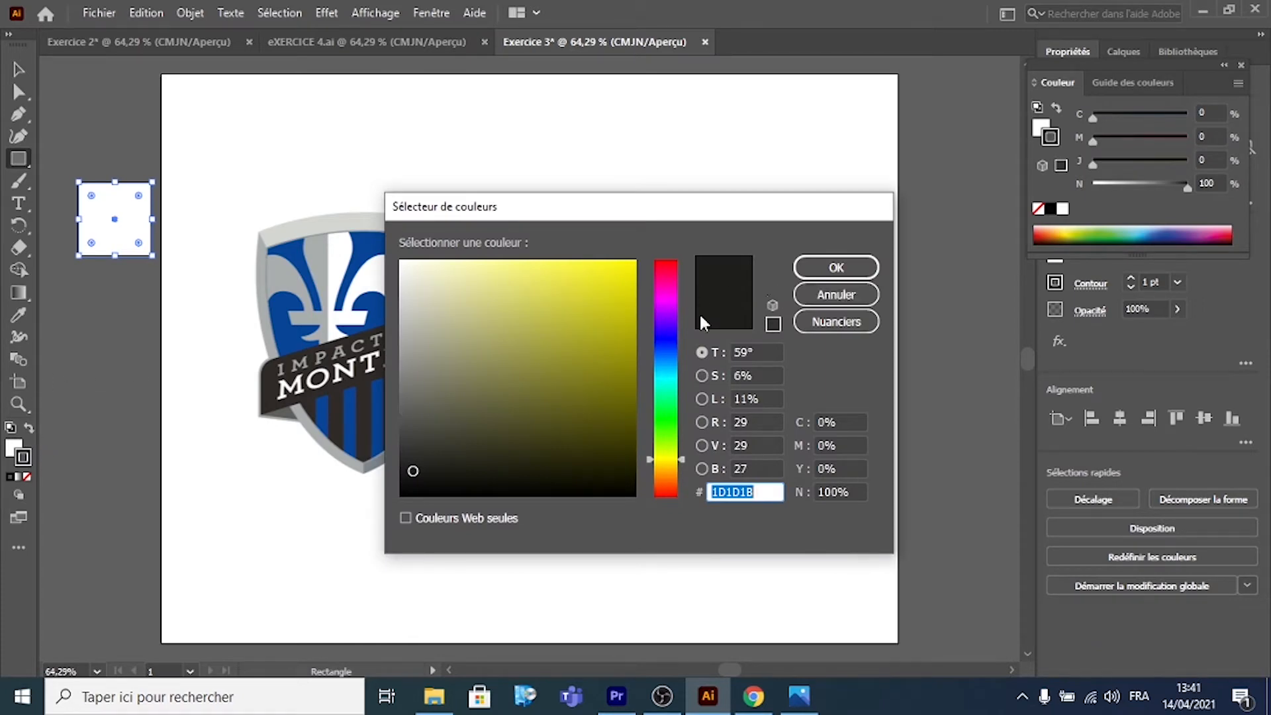
{"action": "left_click", "coordinate": [836, 295]}
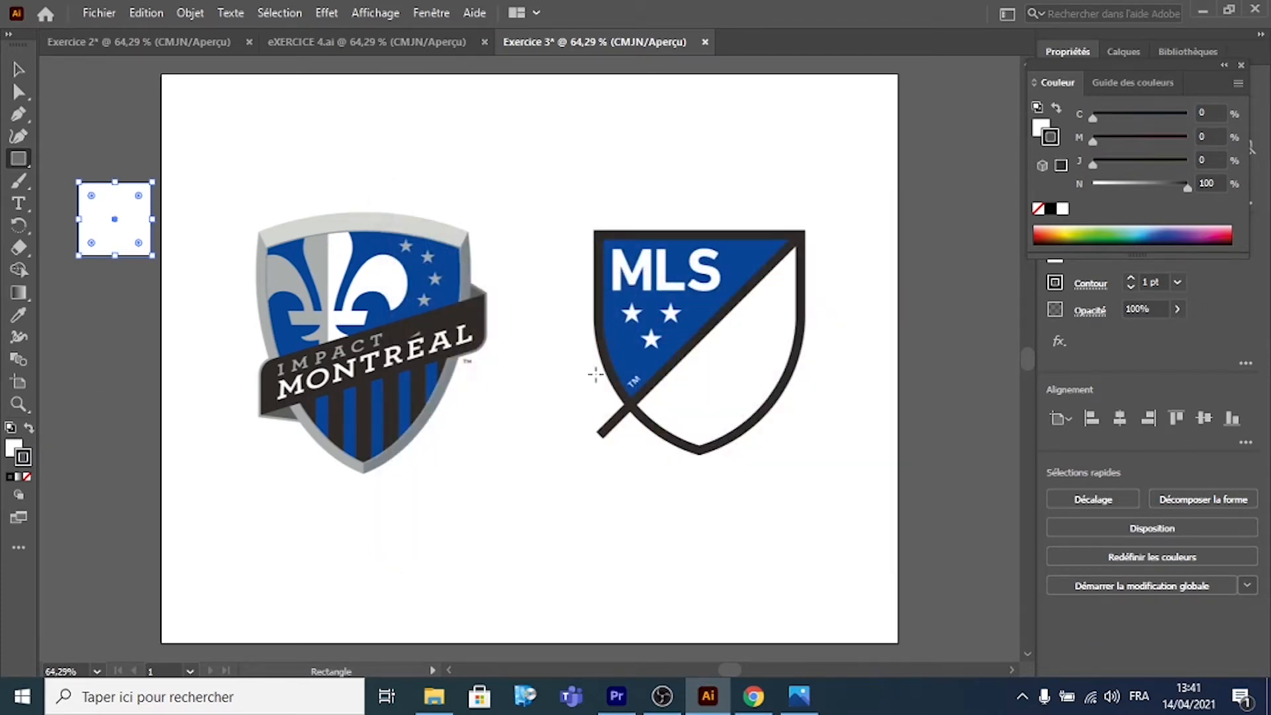
{"action": "left_click", "coordinate": [28, 478]}
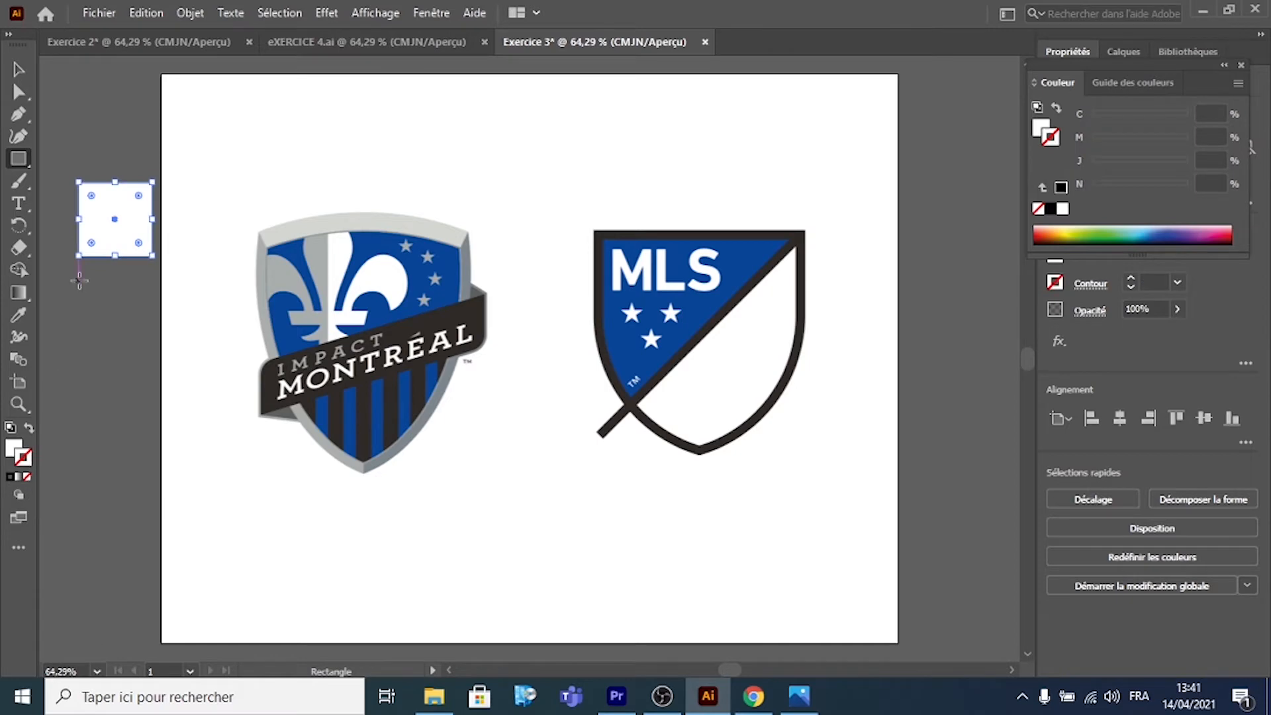
{"action": "left_click", "coordinate": [103, 276]}
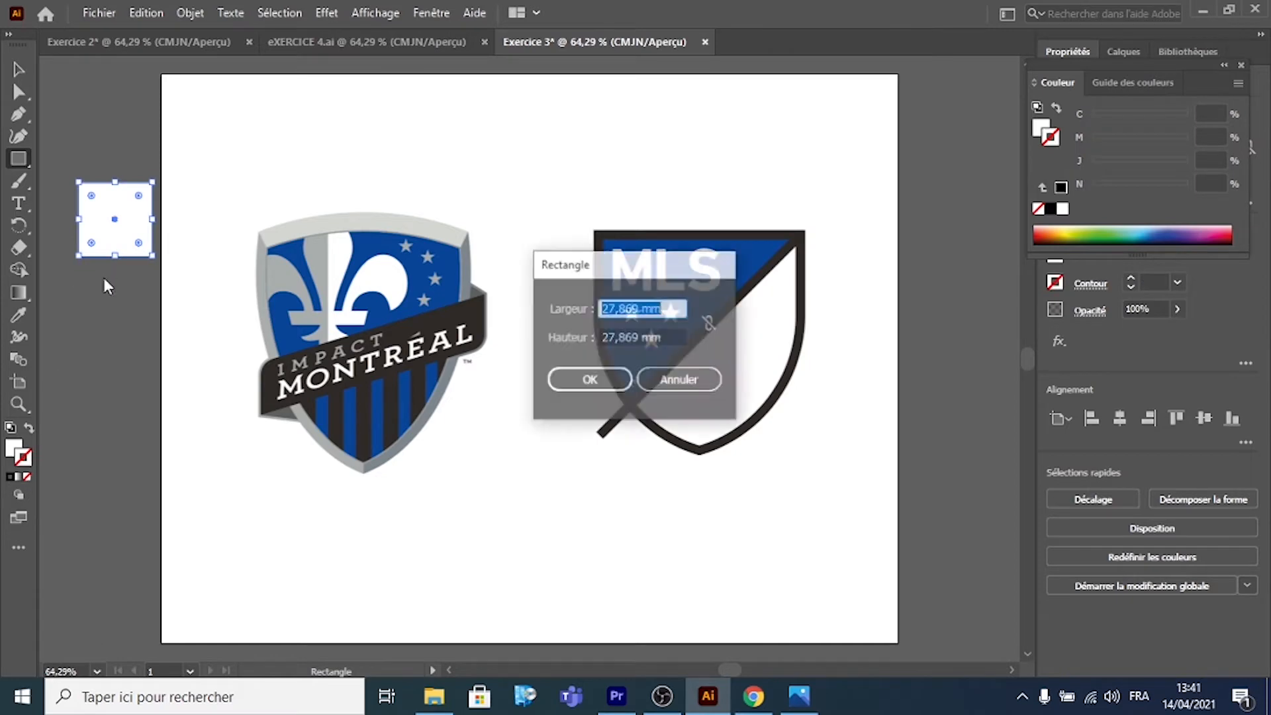
{"action": "left_click", "coordinate": [675, 378]}
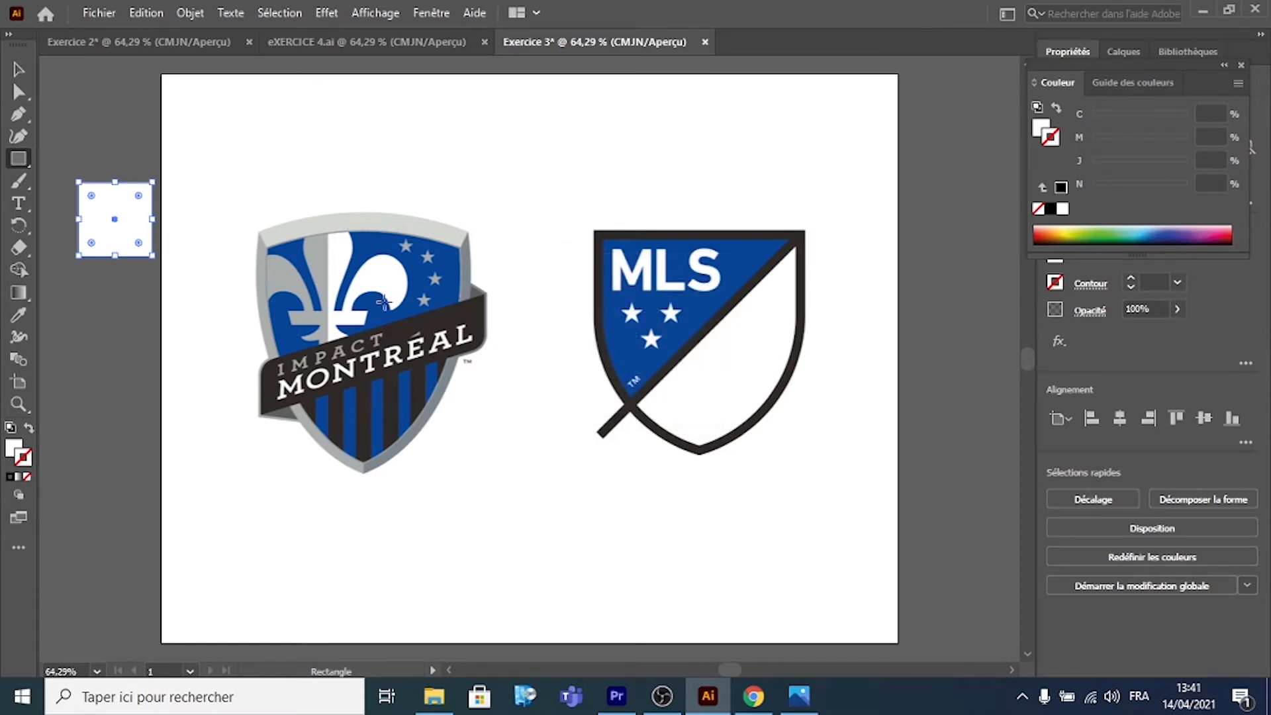
Step: Fill the square with the blue sampled from the Impact Montréal crest using the Eyedropper
{"action": "left_click", "coordinate": [19, 315]}
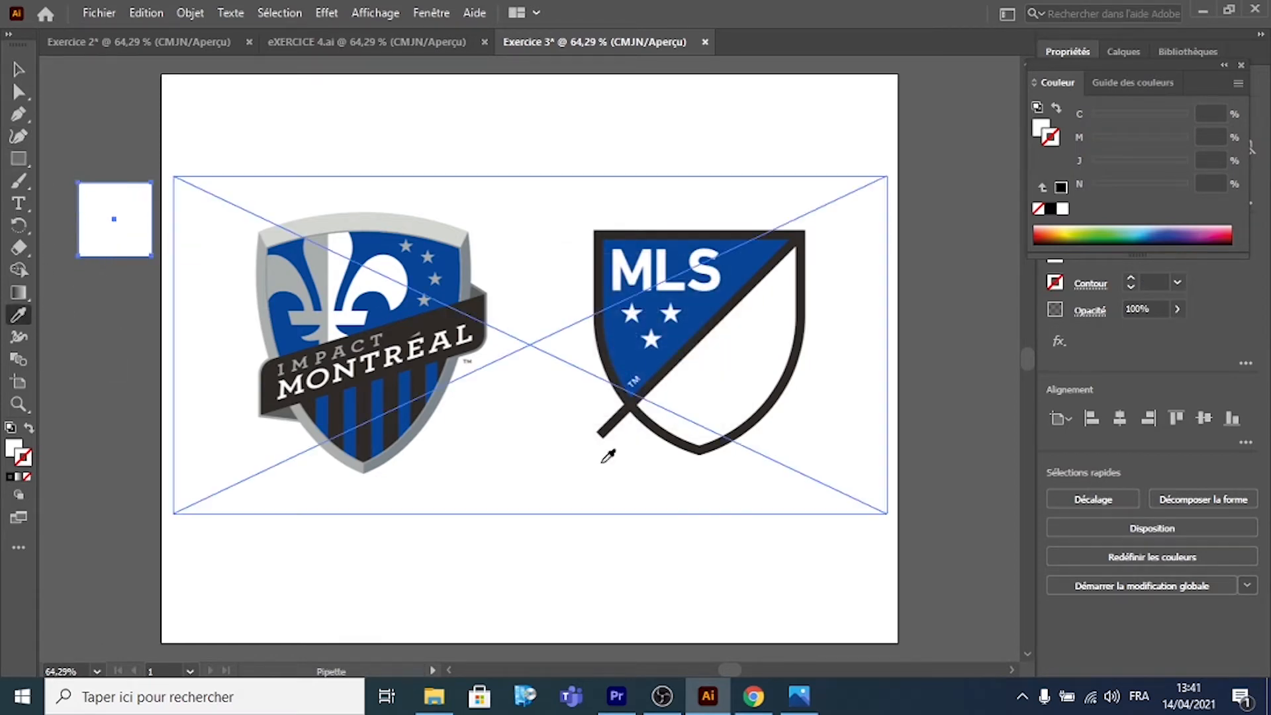
{"action": "left_click", "coordinate": [376, 247]}
{"action": "left_click", "coordinate": [16, 160]}
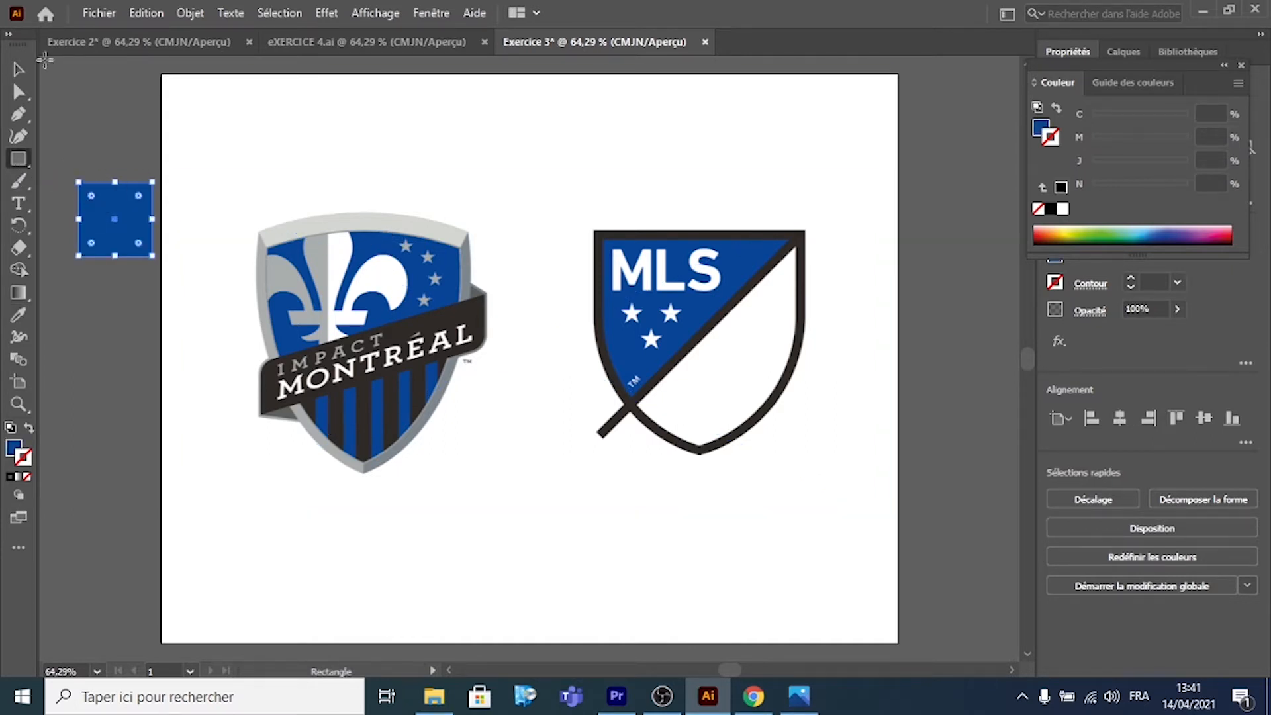
Step: Duplicate the blue square four times and arrange the copies in an evenly spaced column below the original
{"action": "left_click", "coordinate": [19, 68]}
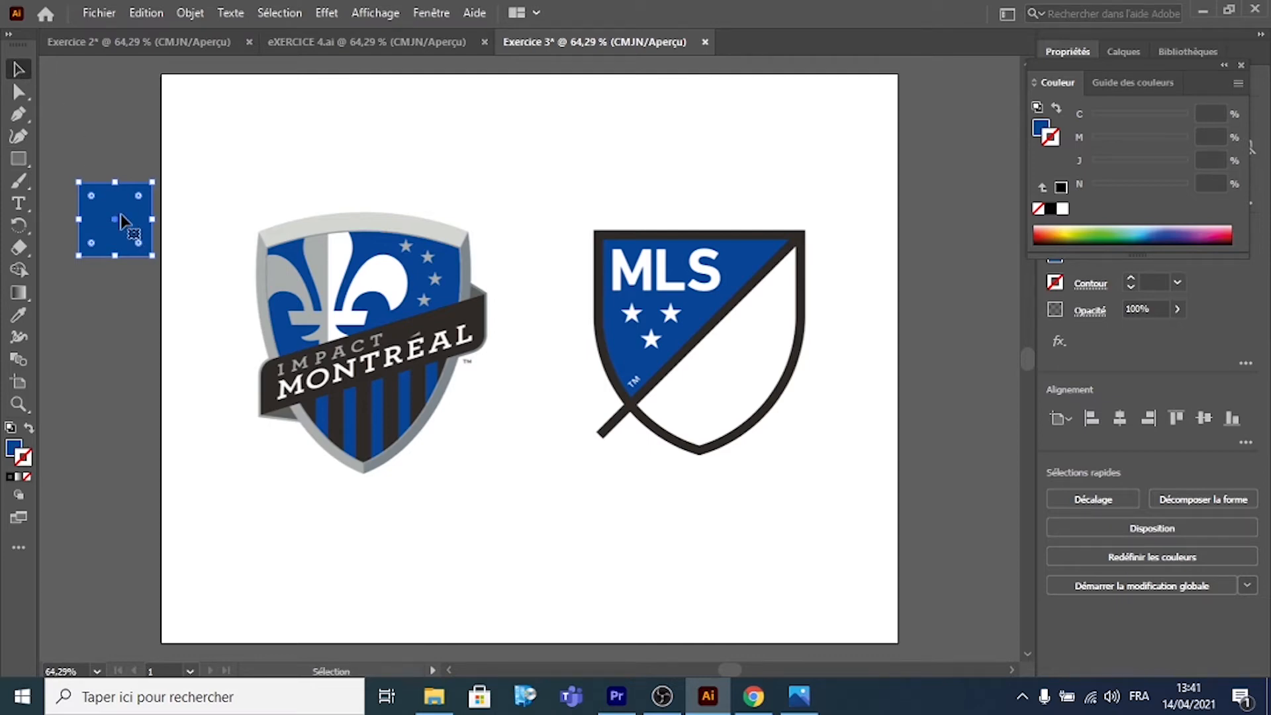
{"action": "key", "text": "a"}
{"action": "left_click_drag", "start_coordinate": [121, 221], "coordinate": [136, 324]}
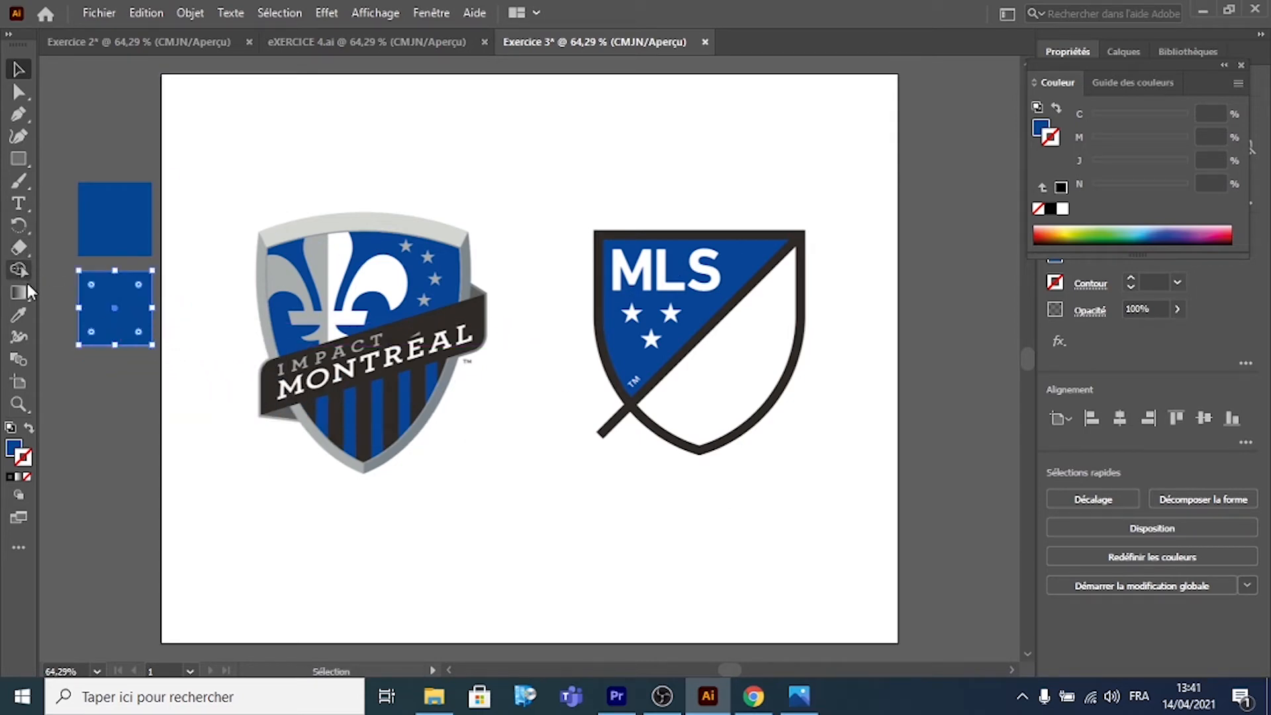
{"action": "key", "text": "a"}
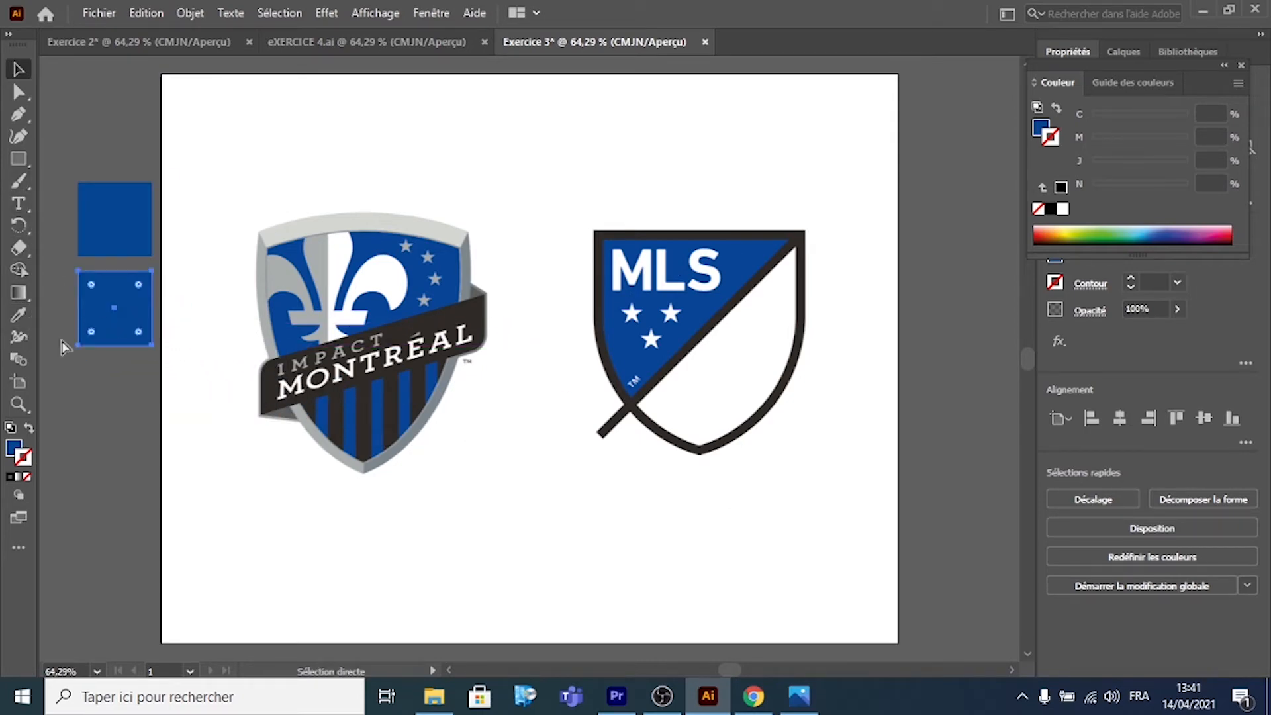
{"action": "key", "text": "ctrl+v"}
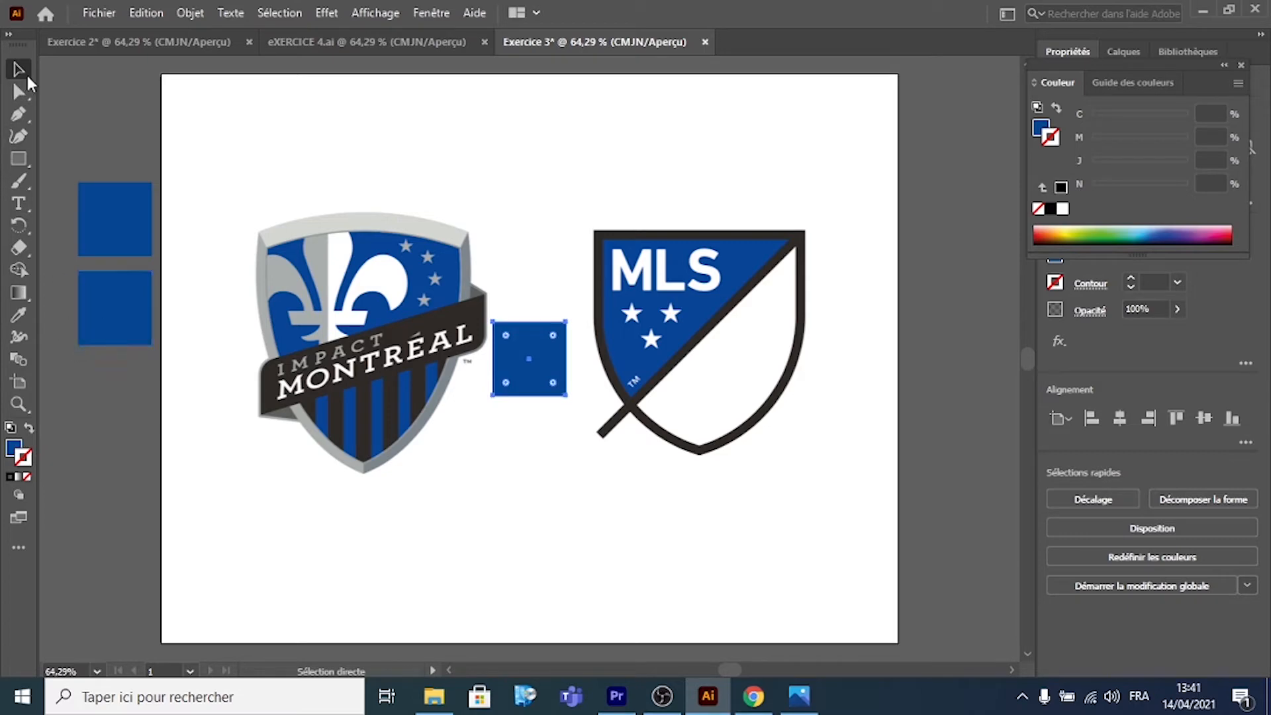
{"action": "key", "text": "v"}
{"action": "left_click_drag", "start_coordinate": [537, 358], "coordinate": [123, 397]}
{"action": "left_click_drag", "start_coordinate": [539, 371], "coordinate": [124, 496]}
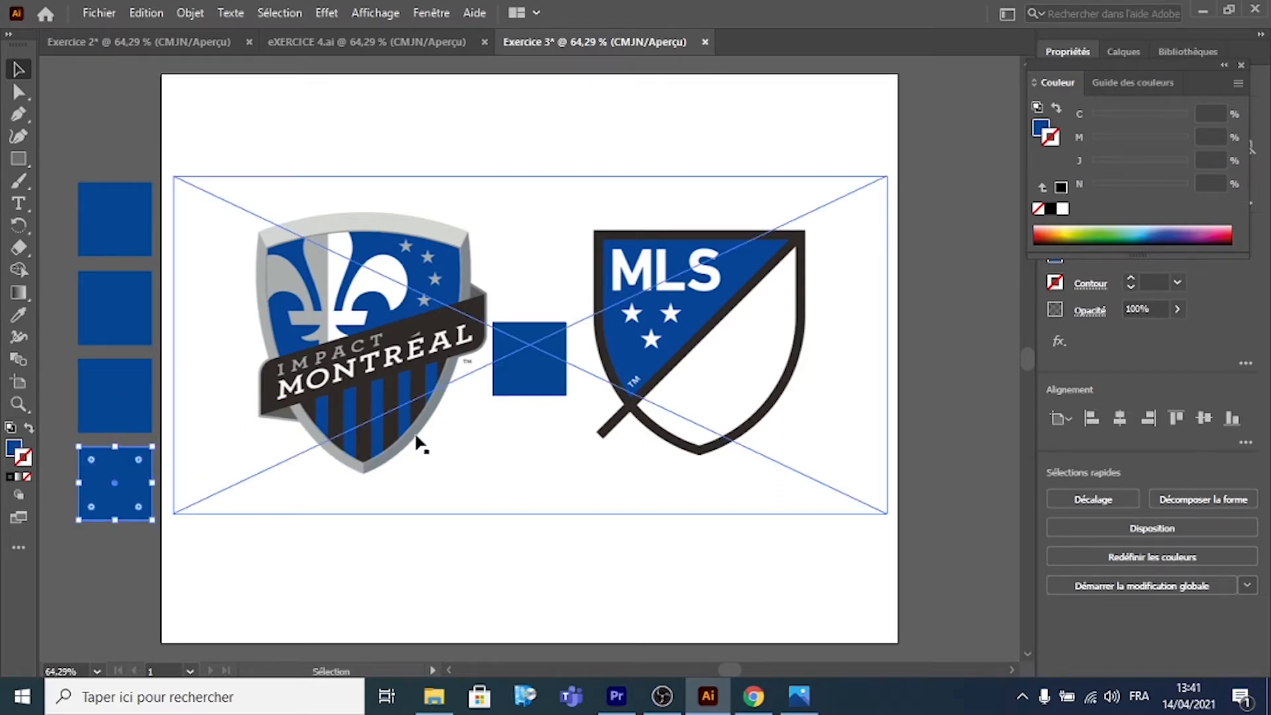
{"action": "left_click_drag", "start_coordinate": [516, 387], "coordinate": [102, 589]}
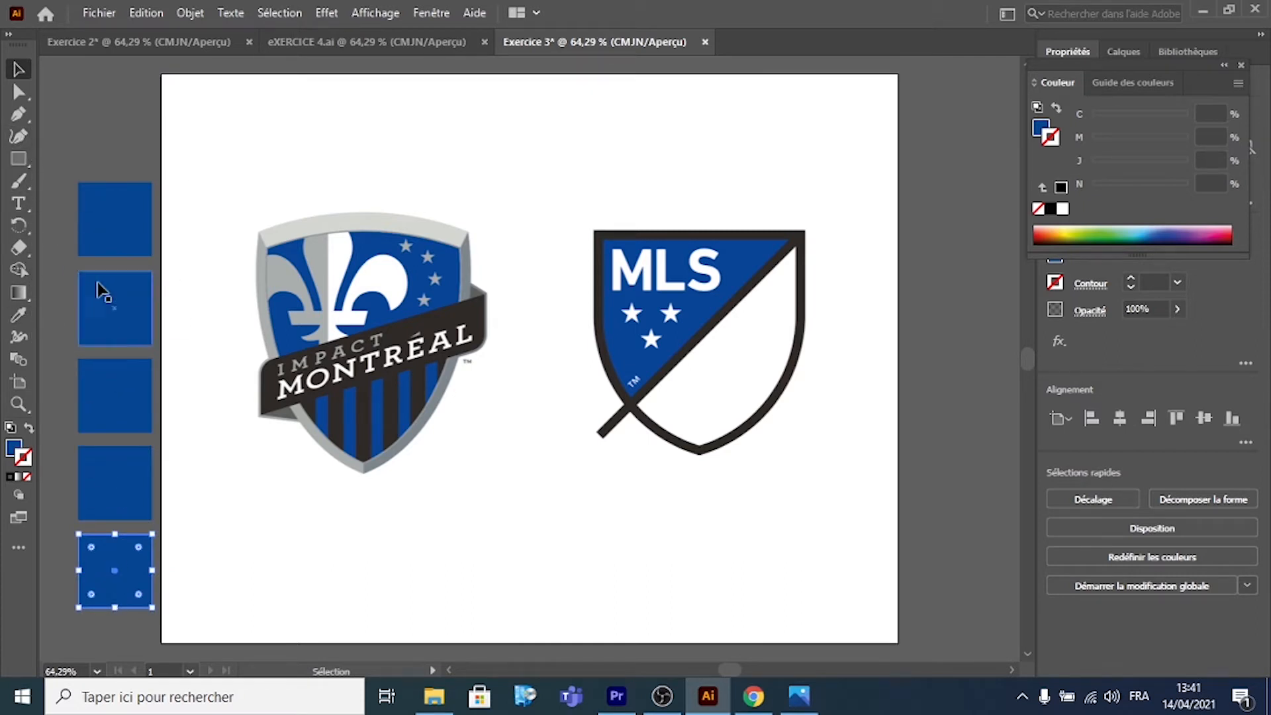
Step: Fill the second square with the light grey sampled from the upper border of the Impact Montréal crest
{"action": "left_click", "coordinate": [136, 301]}
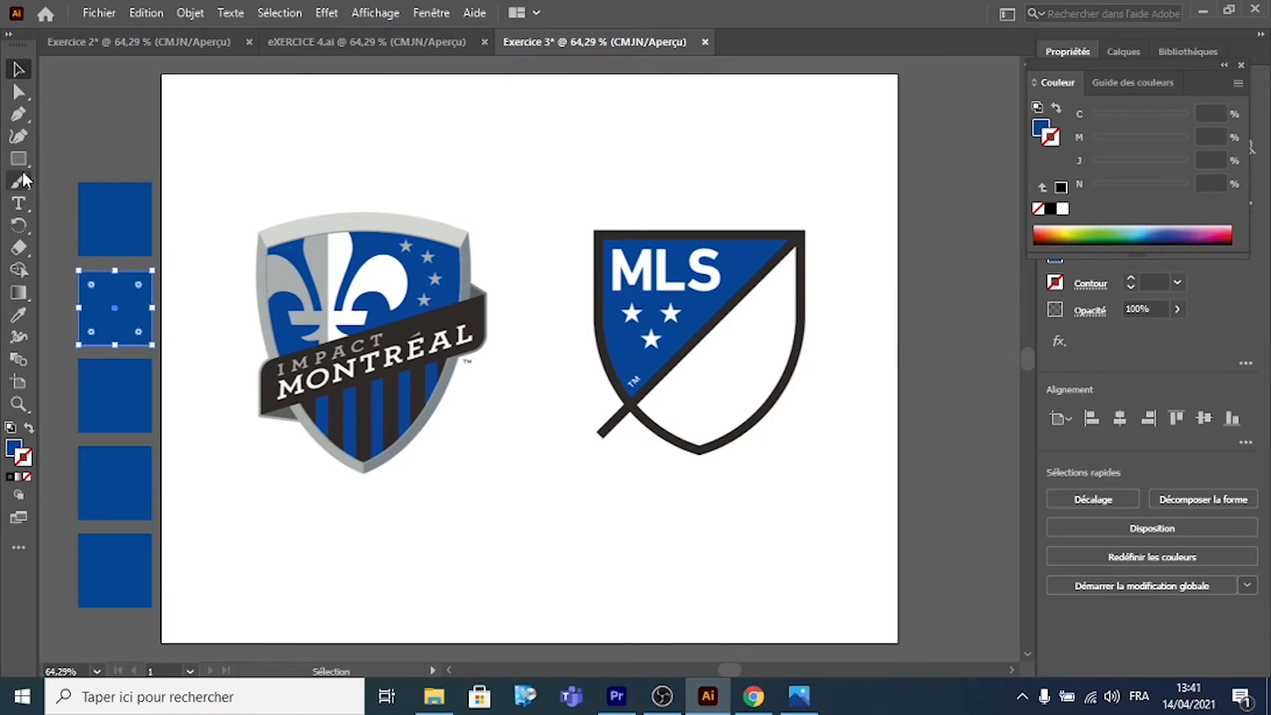
{"action": "left_click", "coordinate": [20, 316]}
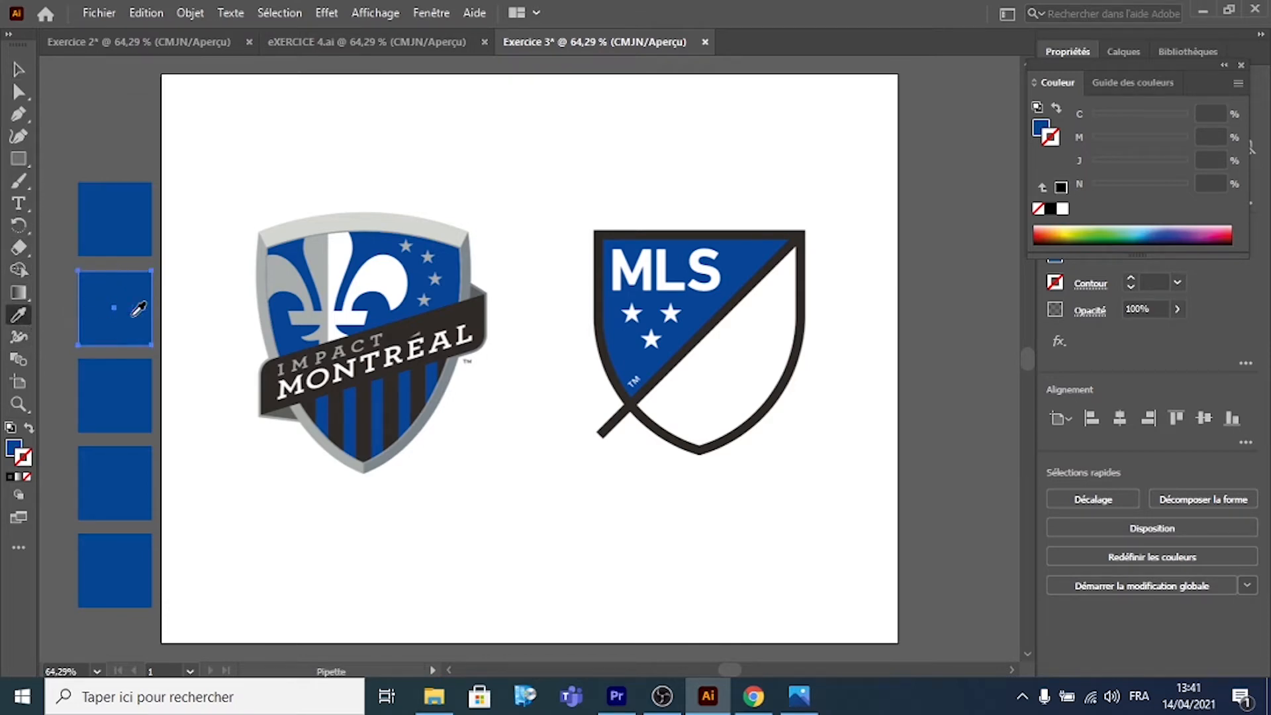
{"action": "left_click", "coordinate": [375, 216]}
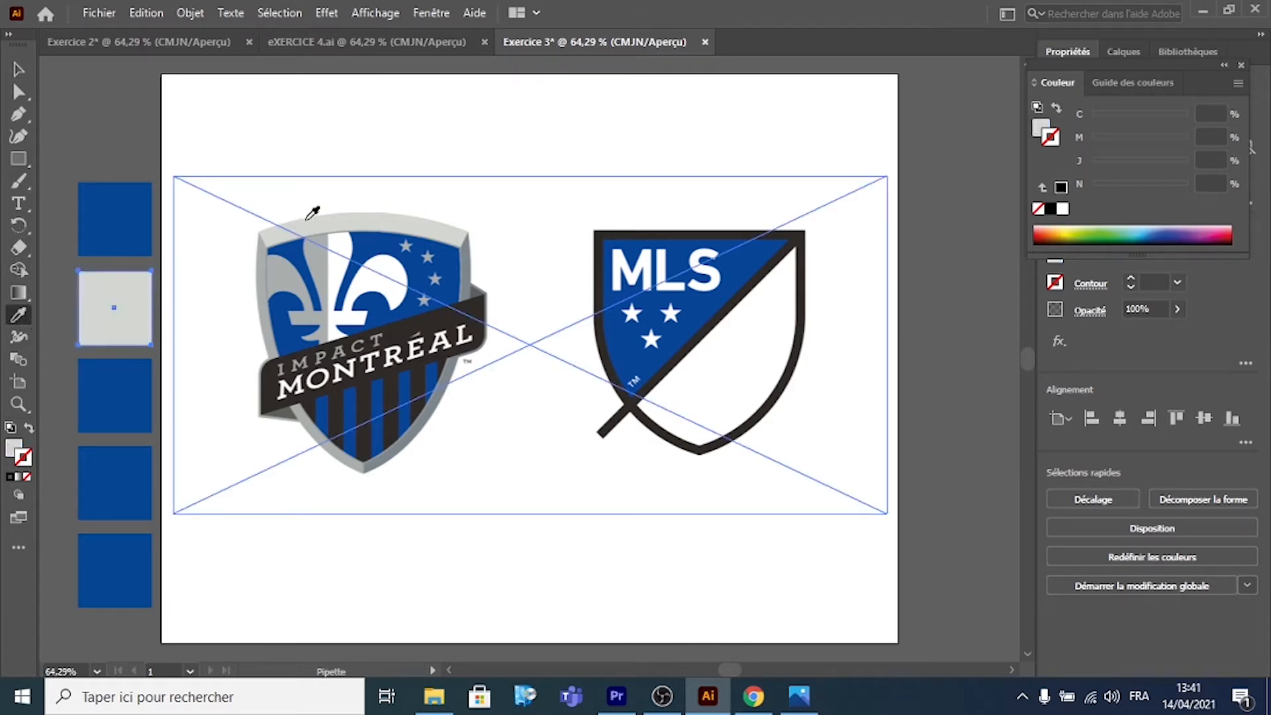
{"action": "left_click", "coordinate": [18, 68]}
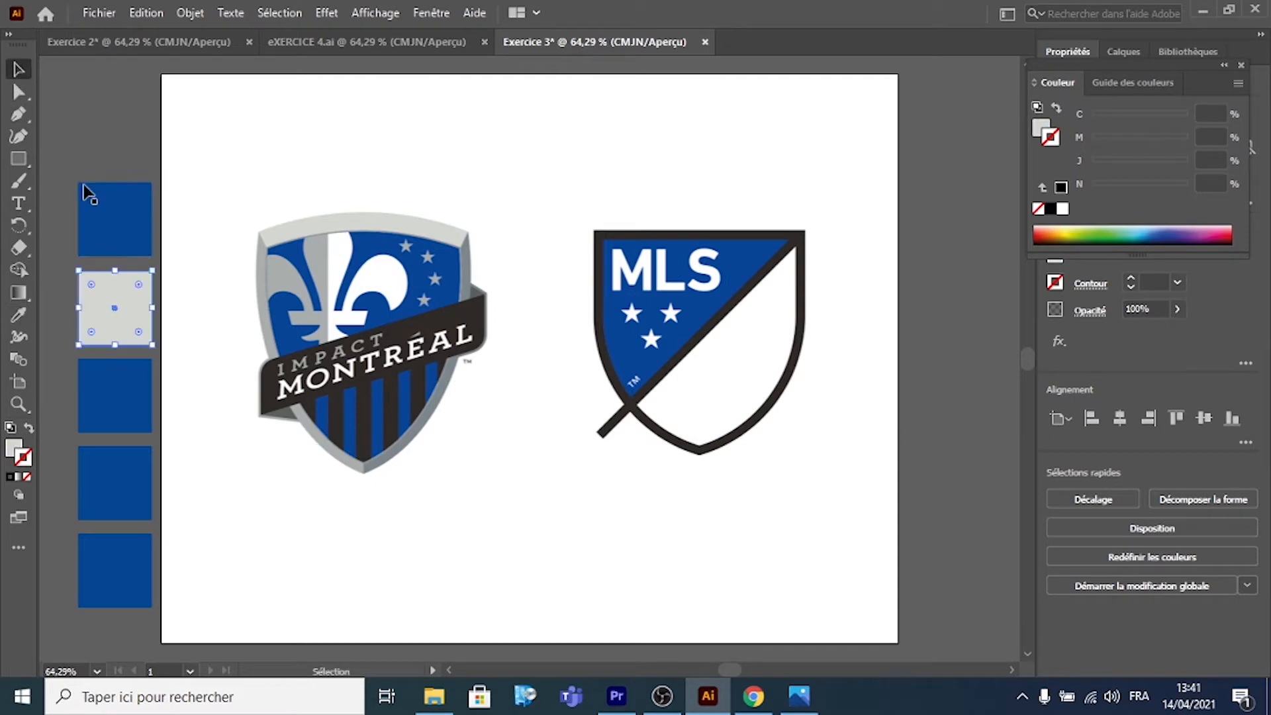
Step: Fill the third square with the medium grey sampled from the right border of the Impact Montréal crest
{"action": "left_click", "coordinate": [126, 383]}
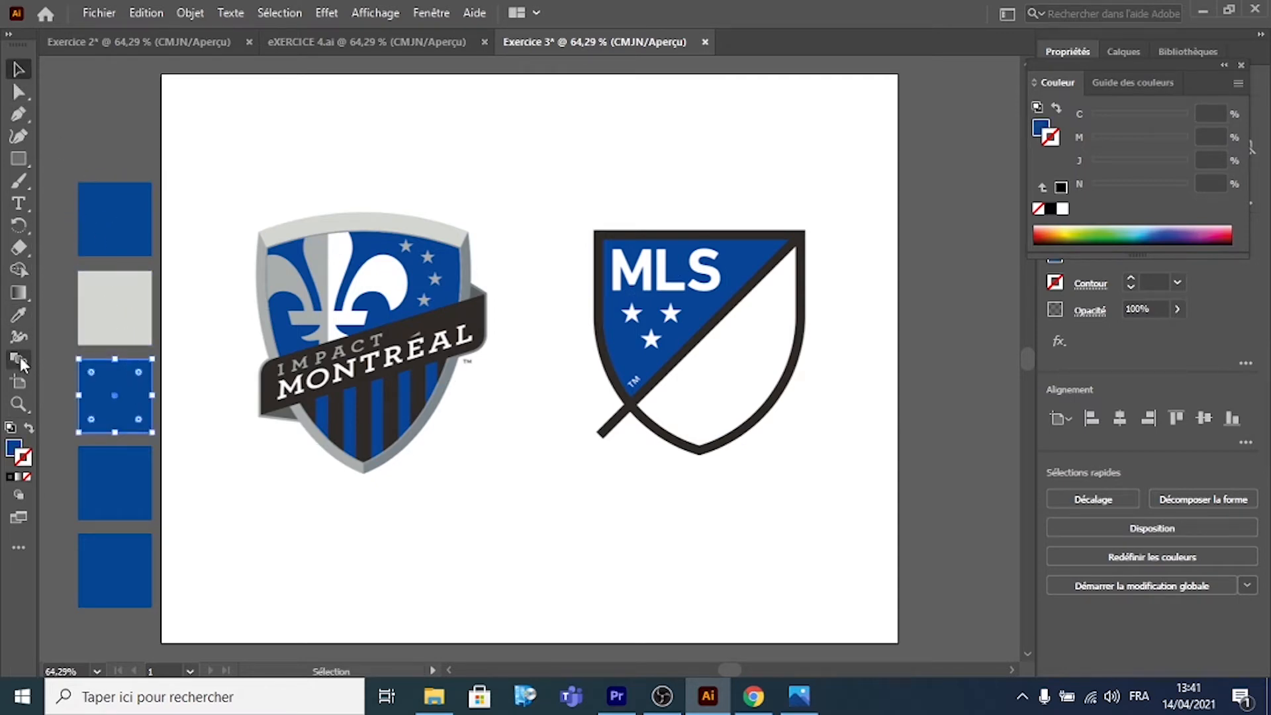
{"action": "left_click", "coordinate": [18, 316]}
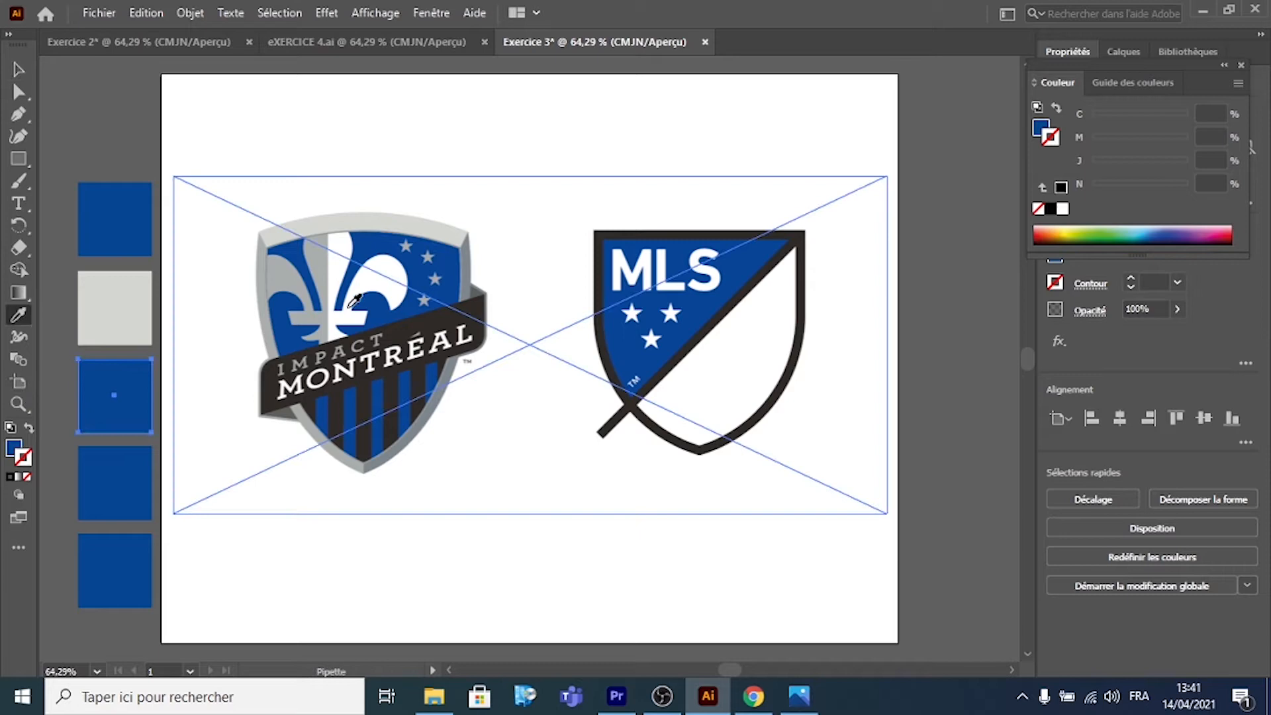
{"action": "left_click", "coordinate": [474, 271]}
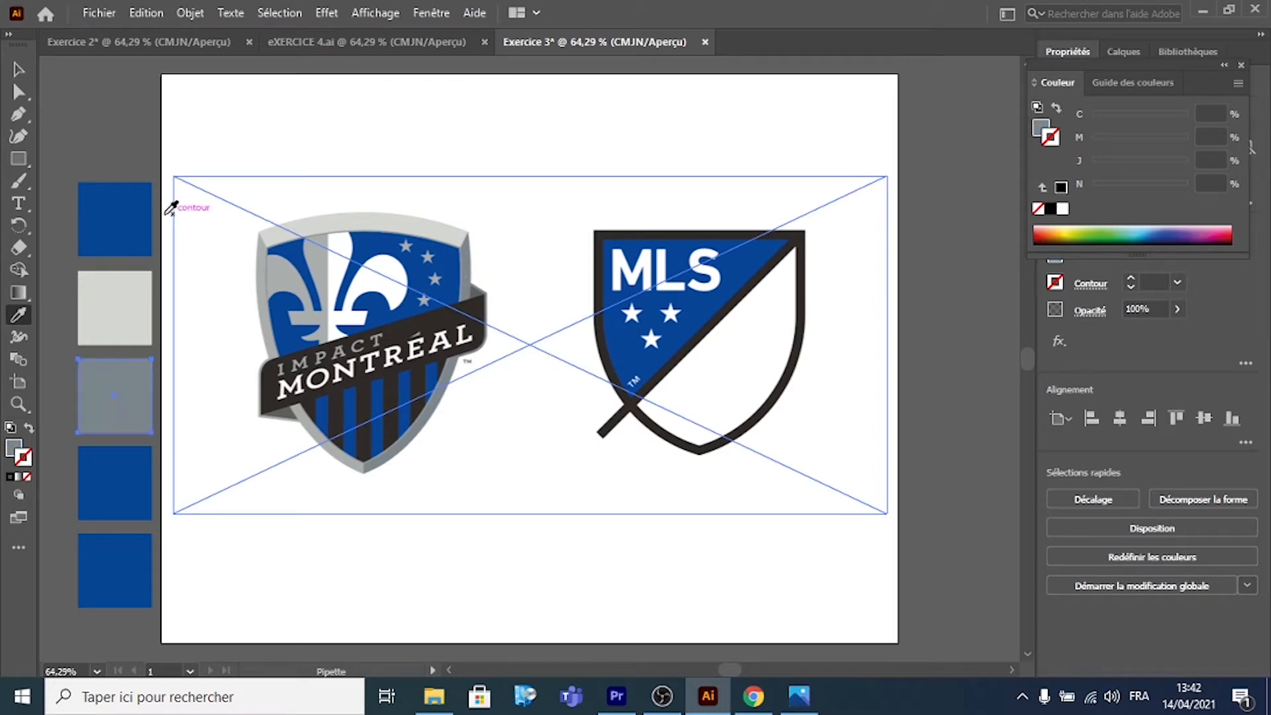
{"action": "left_click", "coordinate": [17, 70]}
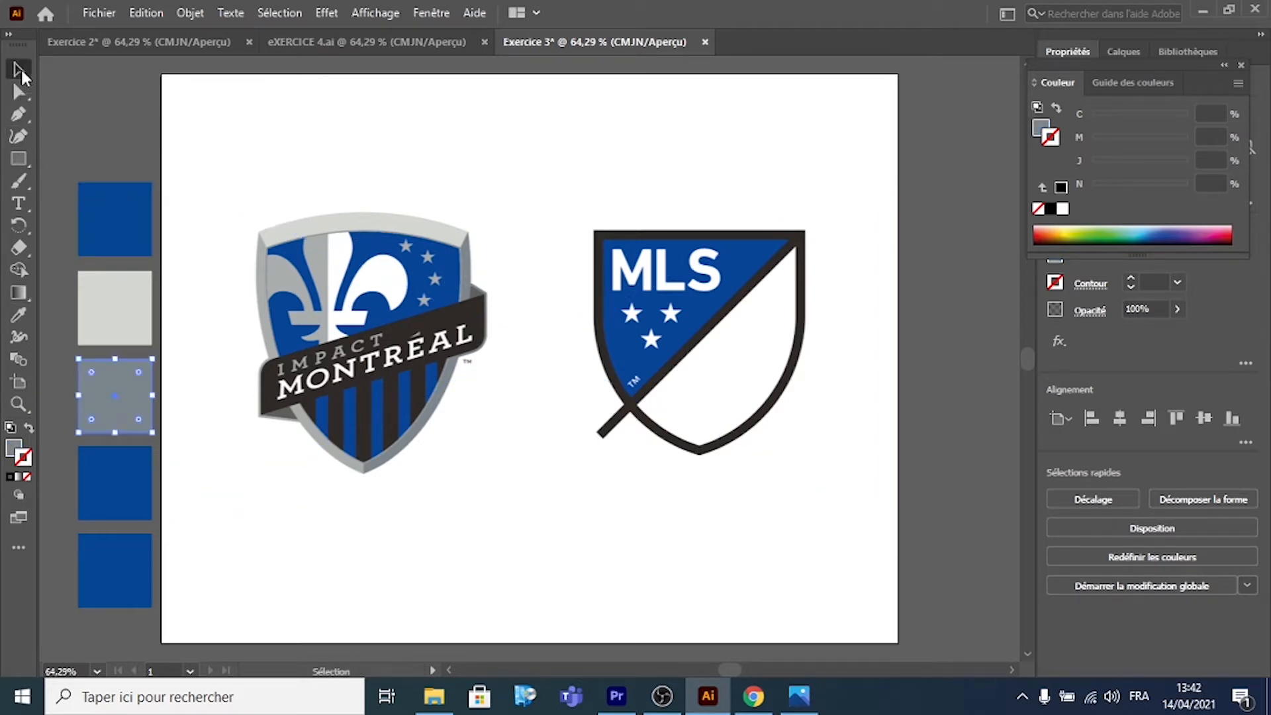
Step: Fill the fourth square with the dark grey sampled from the folded ribbon beside the Impact Montréal crest
{"action": "left_click", "coordinate": [118, 483]}
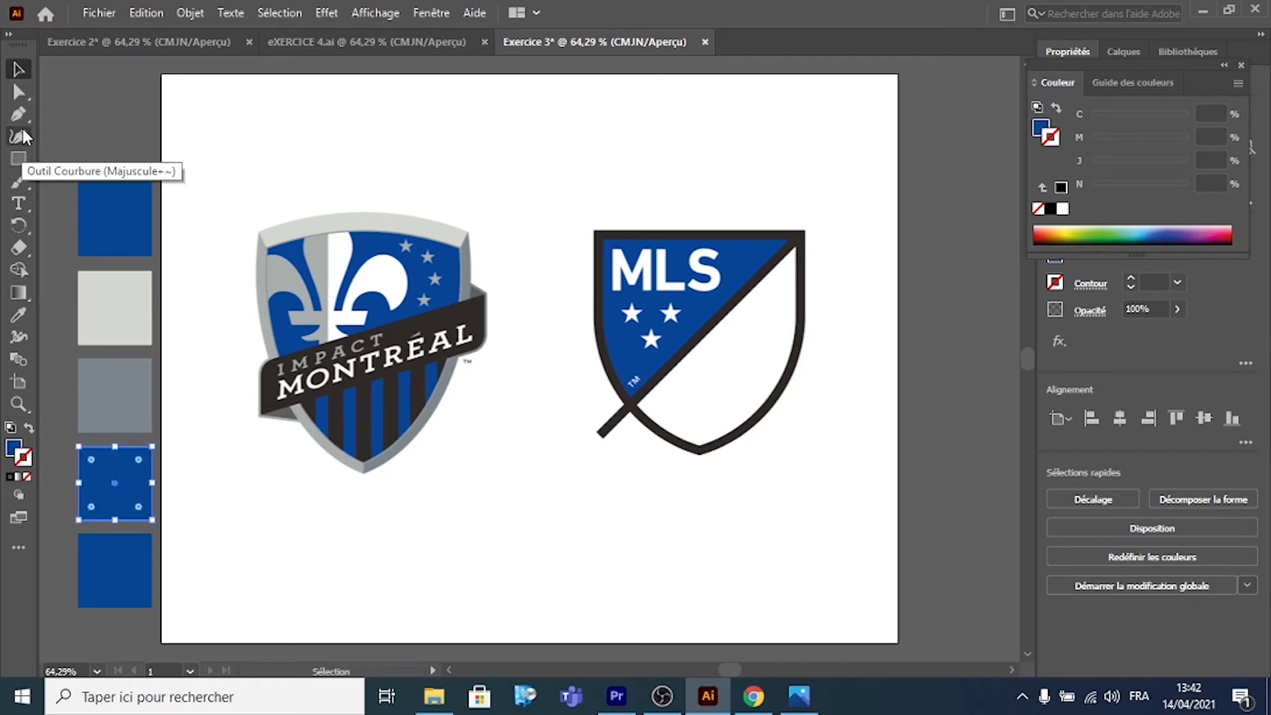
{"action": "left_click", "coordinate": [24, 318]}
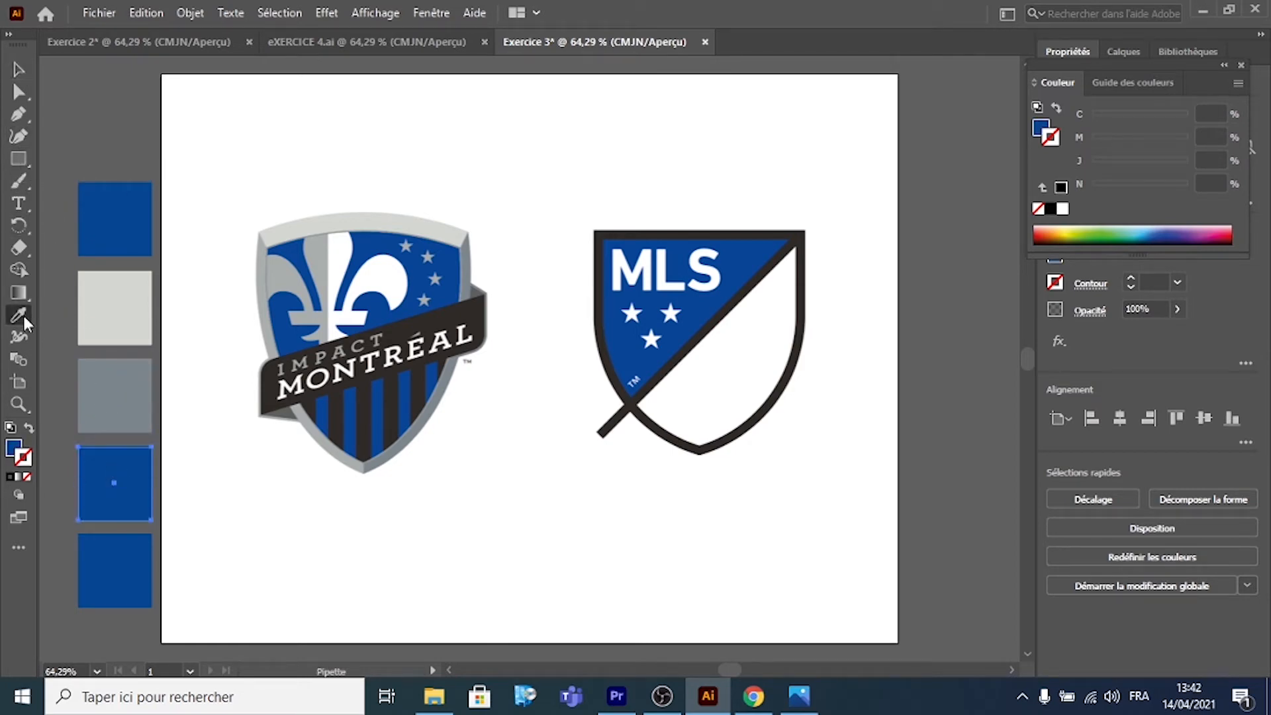
{"action": "left_click", "coordinate": [477, 294]}
{"action": "left_click", "coordinate": [481, 289]}
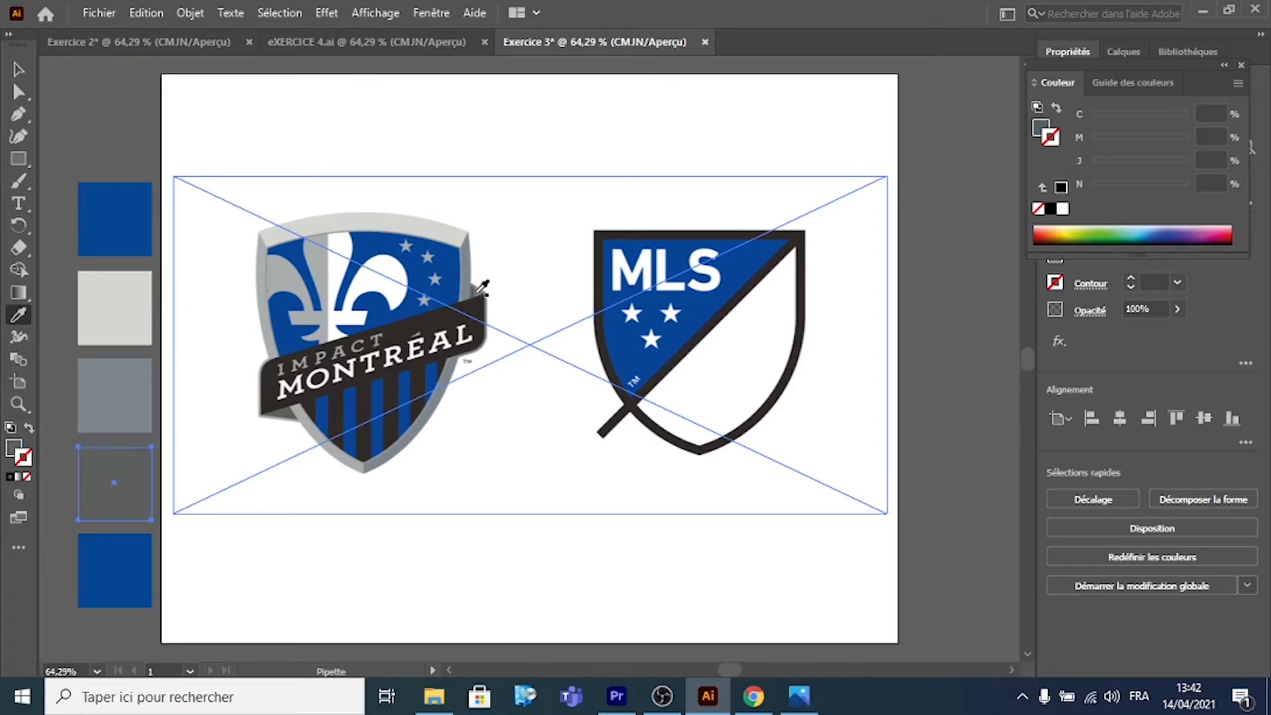
{"action": "double_click", "coordinate": [26, 464]}
{"action": "left_click", "coordinate": [814, 269]}
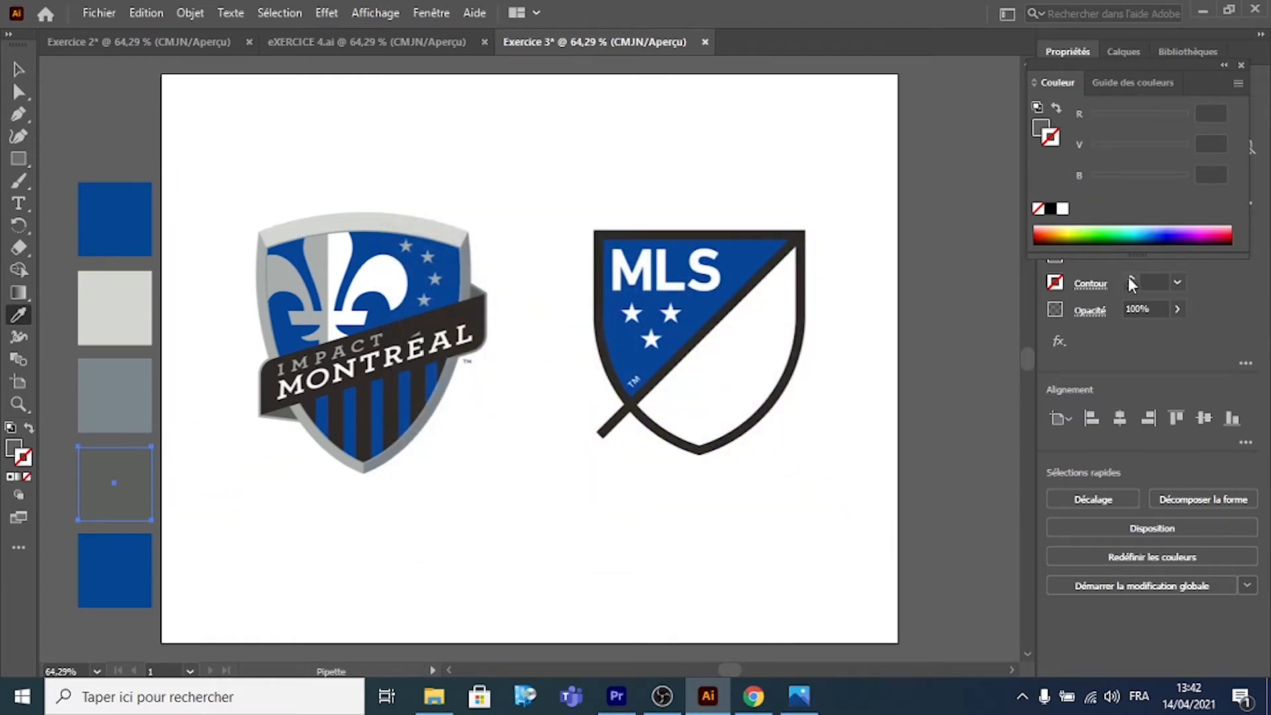
Step: Add a 2 pt black outline to the dark grey fourth square
{"action": "left_click", "coordinate": [1130, 277]}
{"action": "left_click", "coordinate": [1130, 278]}
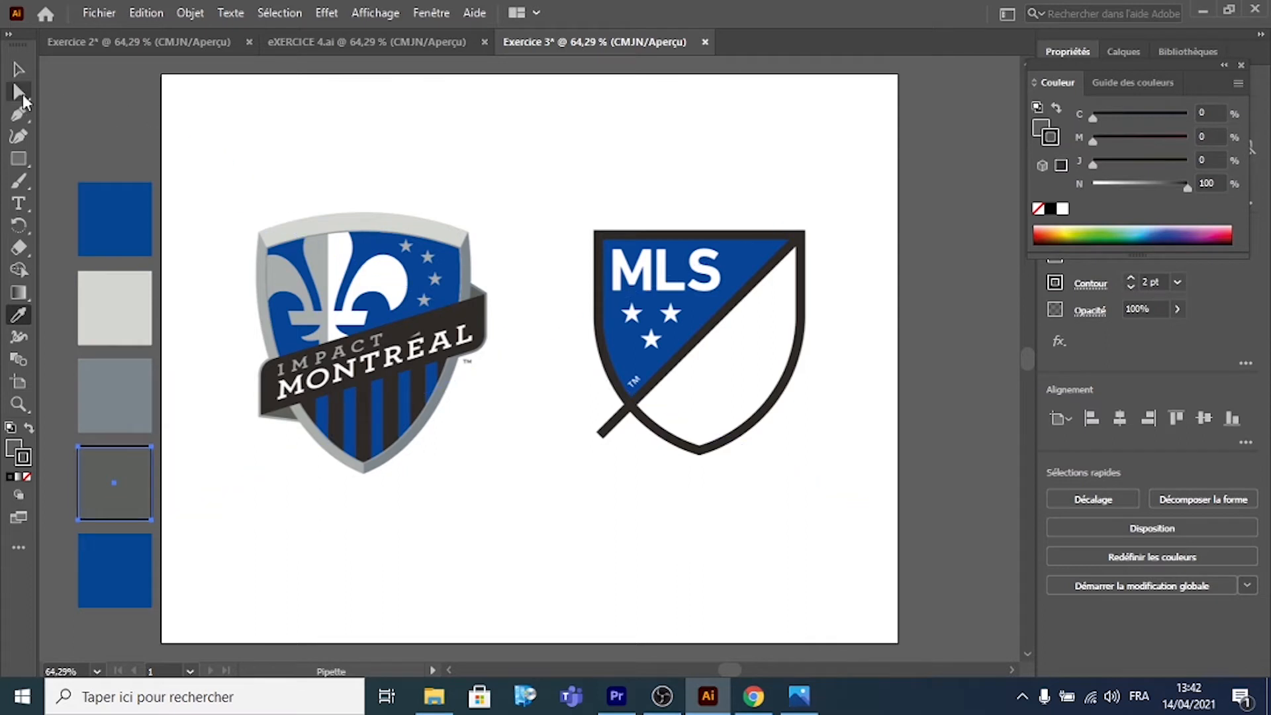
{"action": "left_click", "coordinate": [19, 69]}
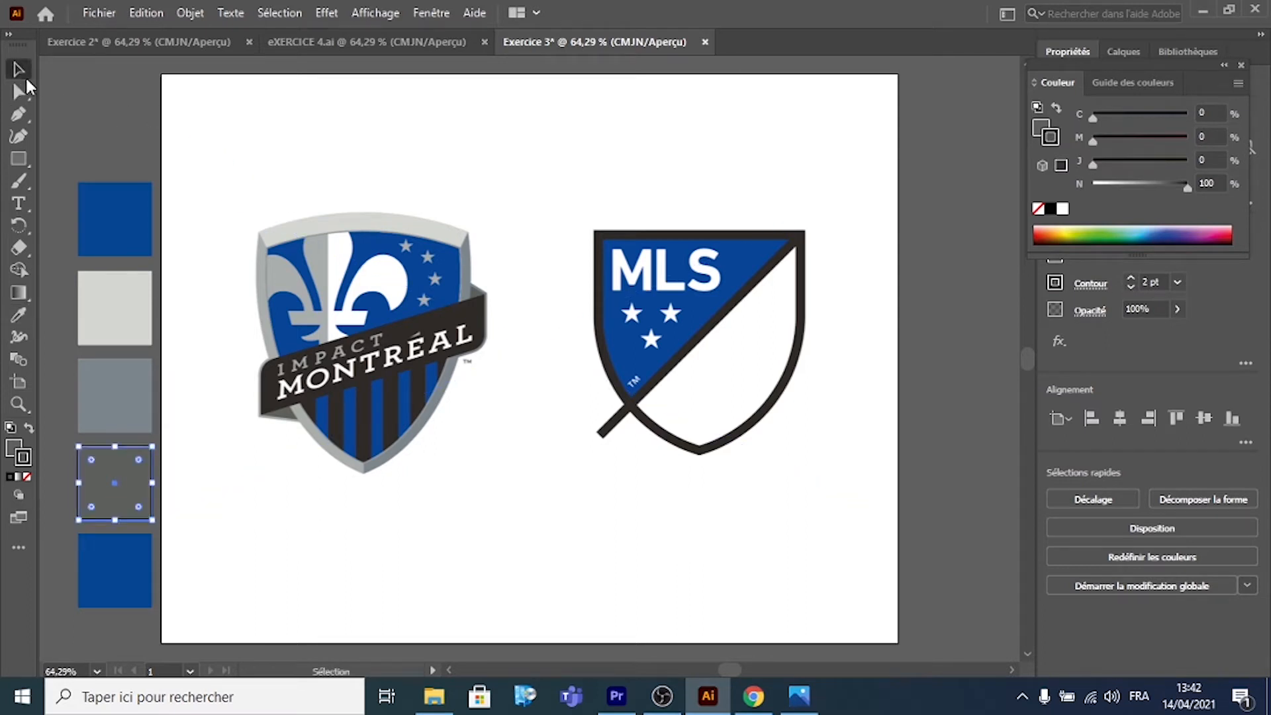
Step: Fill the fifth square with the white sampled from the fleur-de-lis in the Impact Montréal crest
{"action": "left_click", "coordinate": [109, 573]}
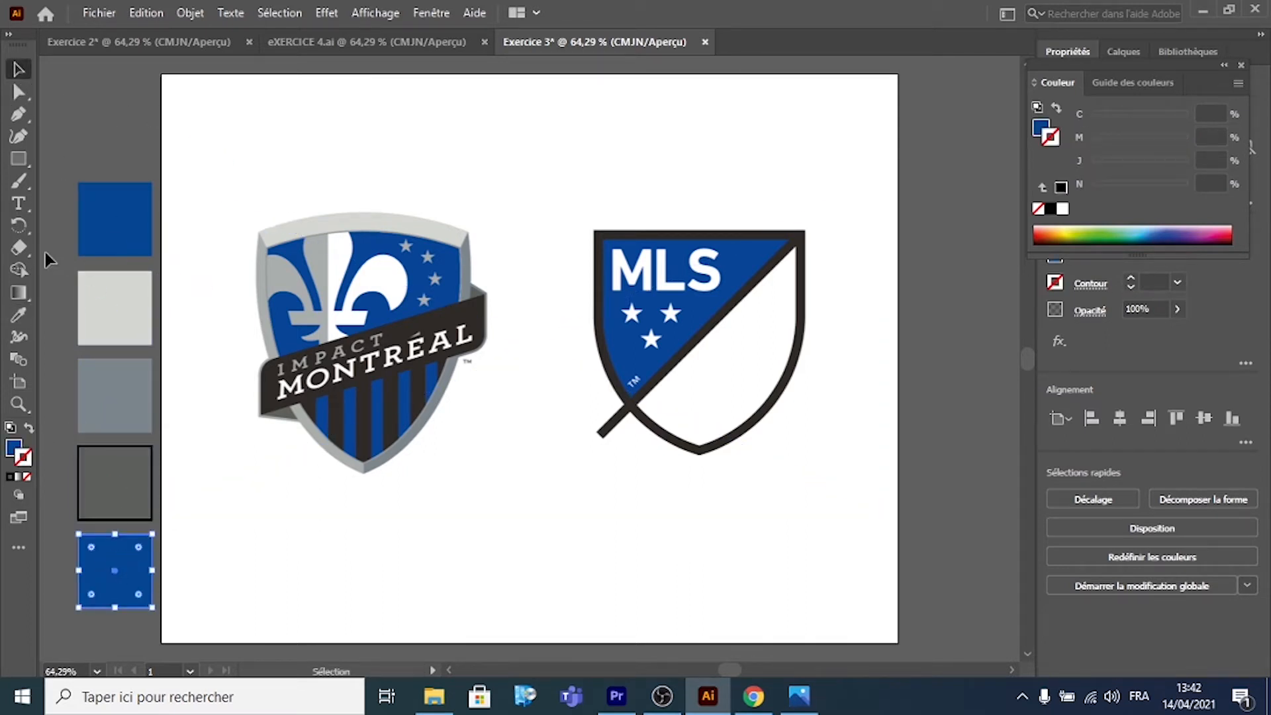
{"action": "left_click", "coordinate": [19, 315]}
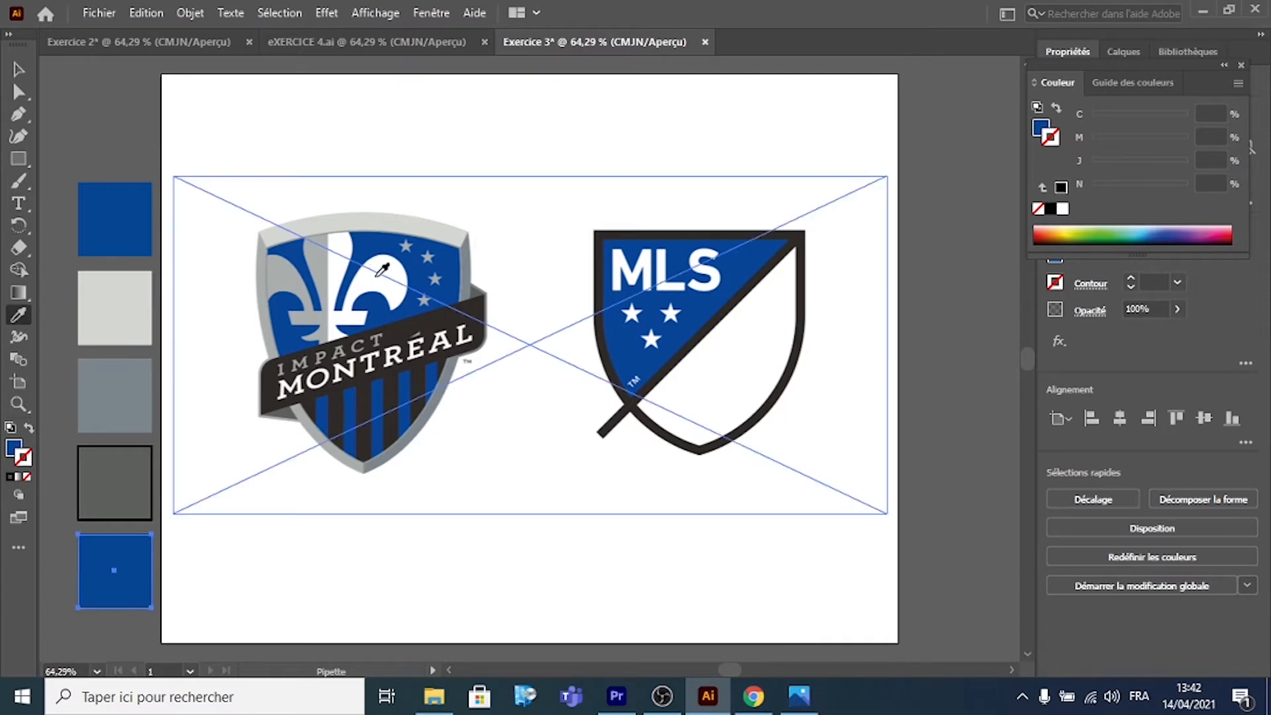
{"action": "left_click", "coordinate": [374, 285]}
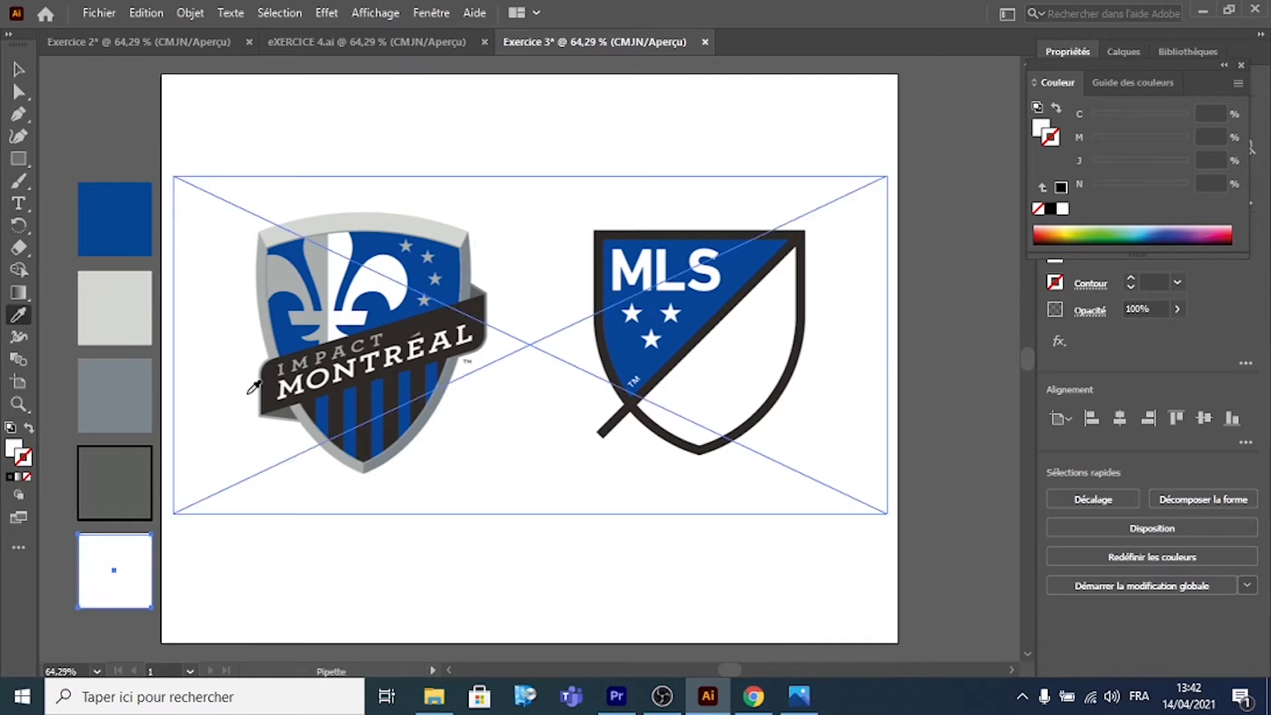
{"action": "left_click", "coordinate": [19, 92]}
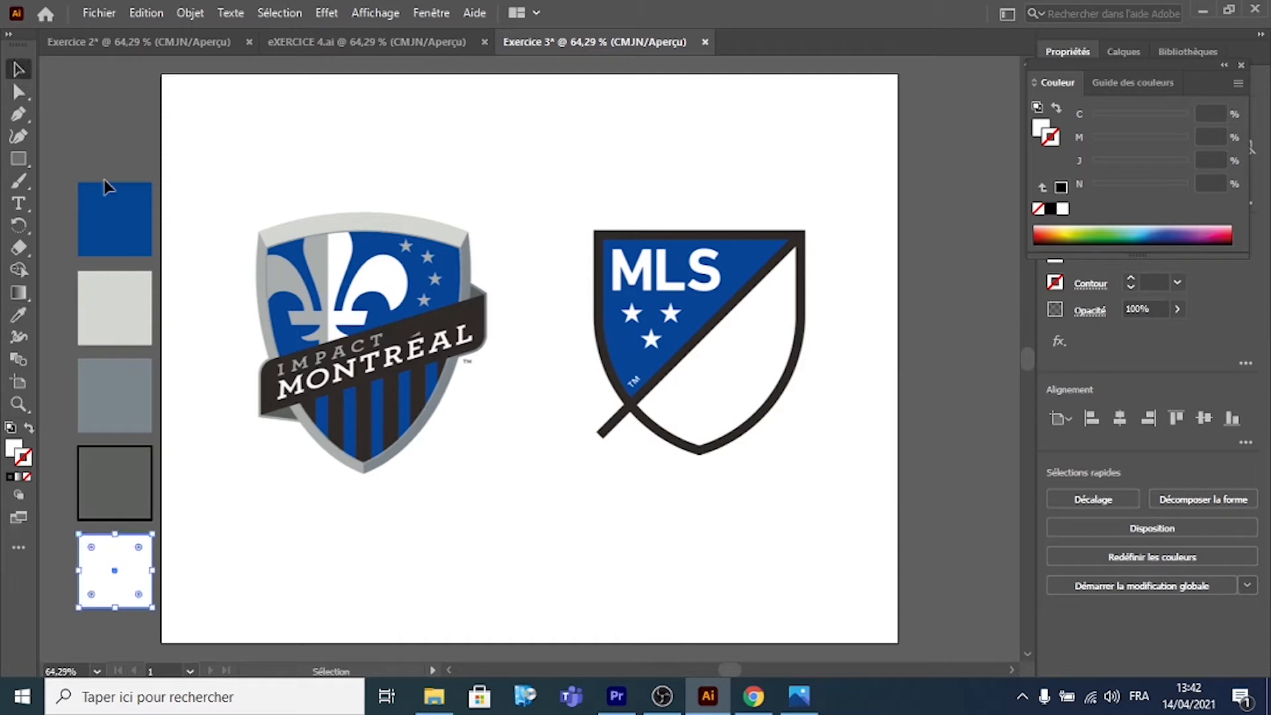
Step: Duplicate the blue square above the column and fill the copy with the near-black sampled from the Impact Montréal ribbon
{"action": "left_click", "coordinate": [139, 239]}
{"action": "left_click_drag", "start_coordinate": [139, 238], "coordinate": [130, 138]}
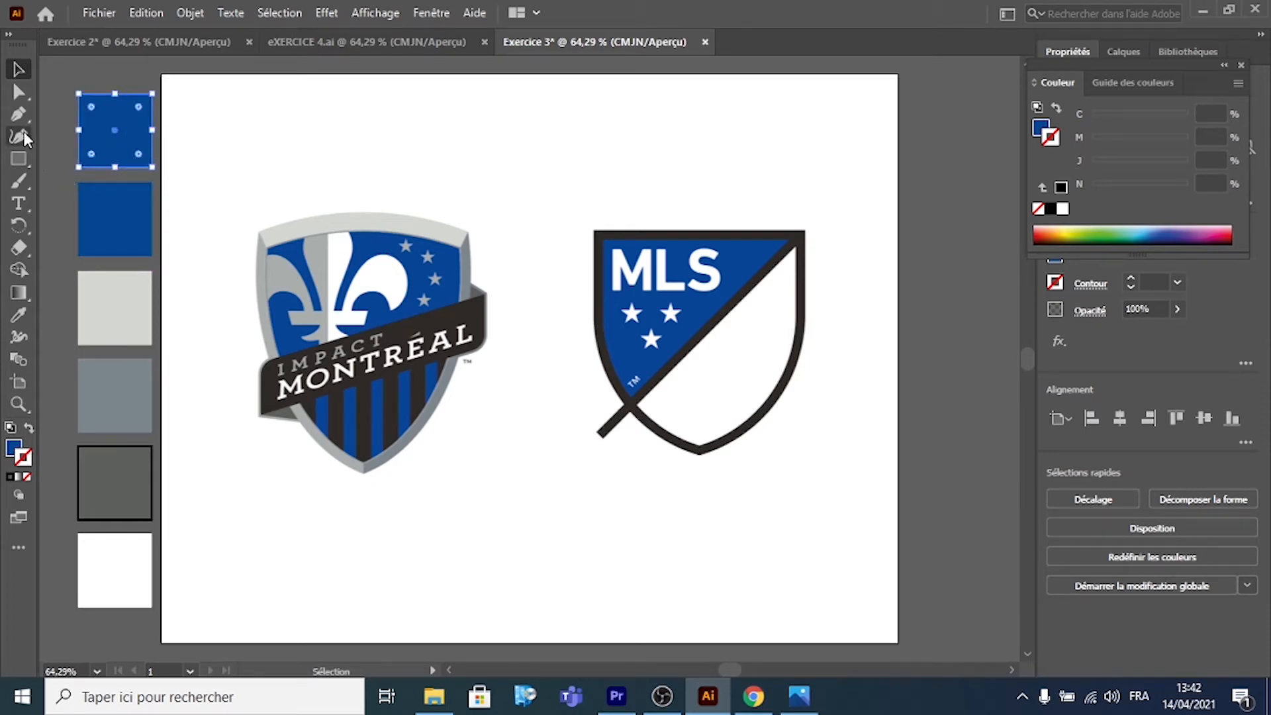
{"action": "left_click", "coordinate": [19, 318]}
{"action": "left_click", "coordinate": [427, 313]}
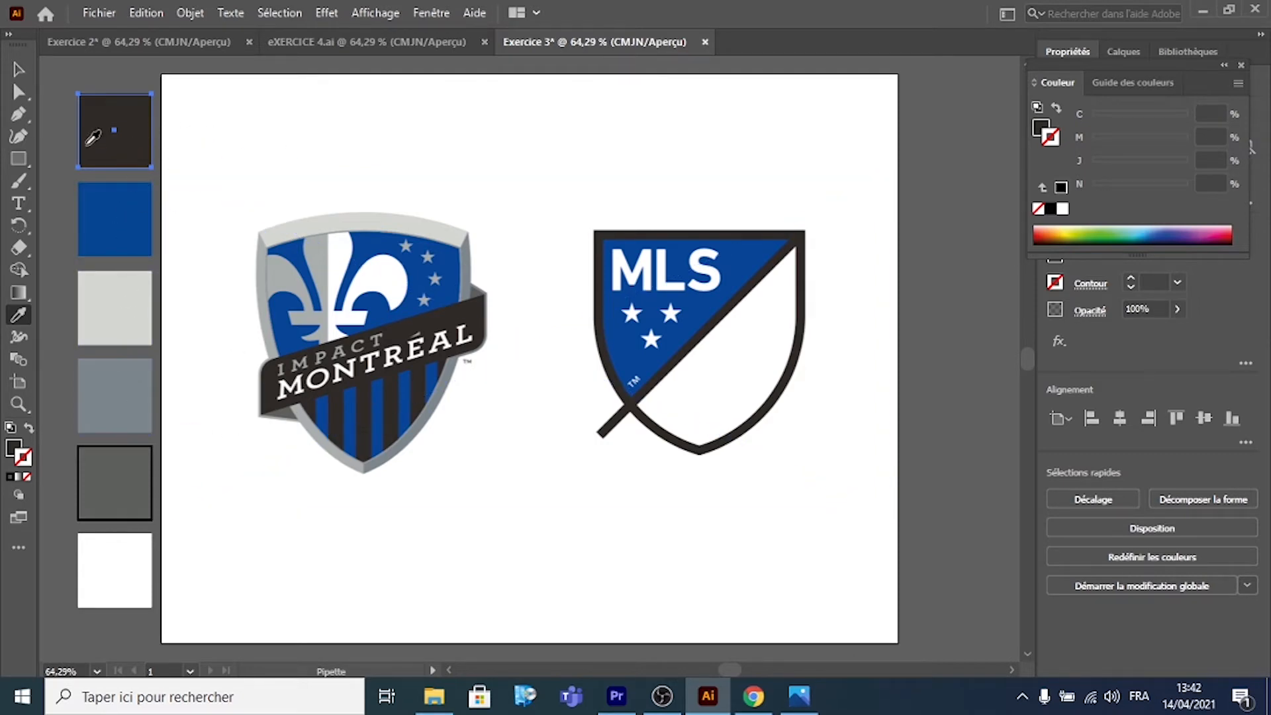
{"action": "left_click", "coordinate": [18, 68]}
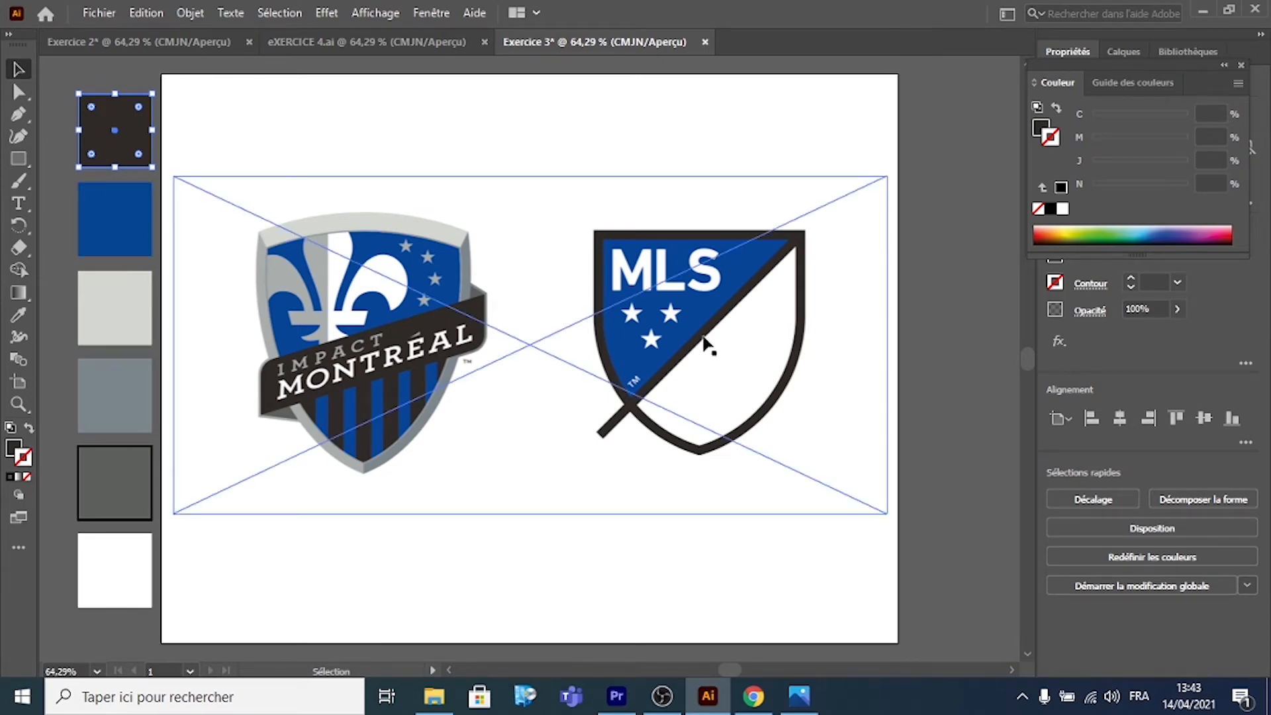
Step: Shrink the imported logos image to about half size and move it off the artboard, just above its upper edge
{"action": "left_click_drag", "start_coordinate": [685, 345], "coordinate": [689, 219]}
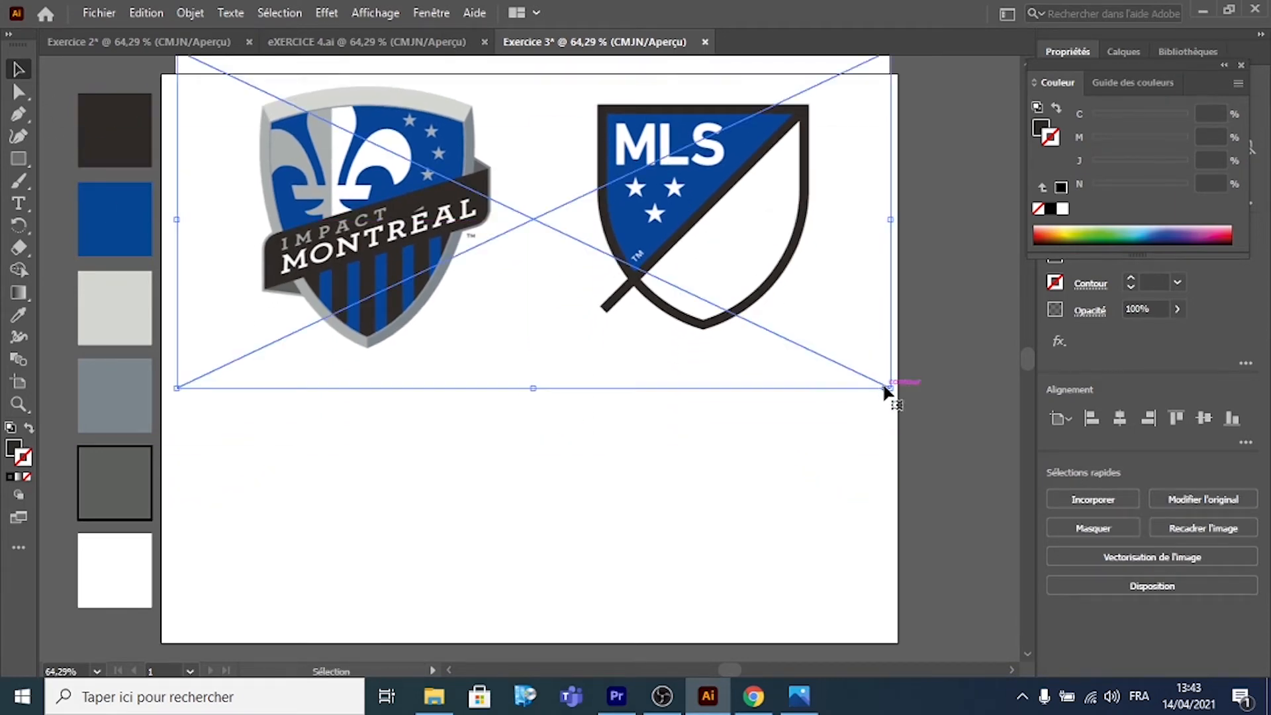
{"action": "left_click_drag", "start_coordinate": [887, 386], "coordinate": [529, 254]}
{"action": "scroll", "coordinate": [576, 237], "scroll_direction": "up", "scroll_amount": 2}
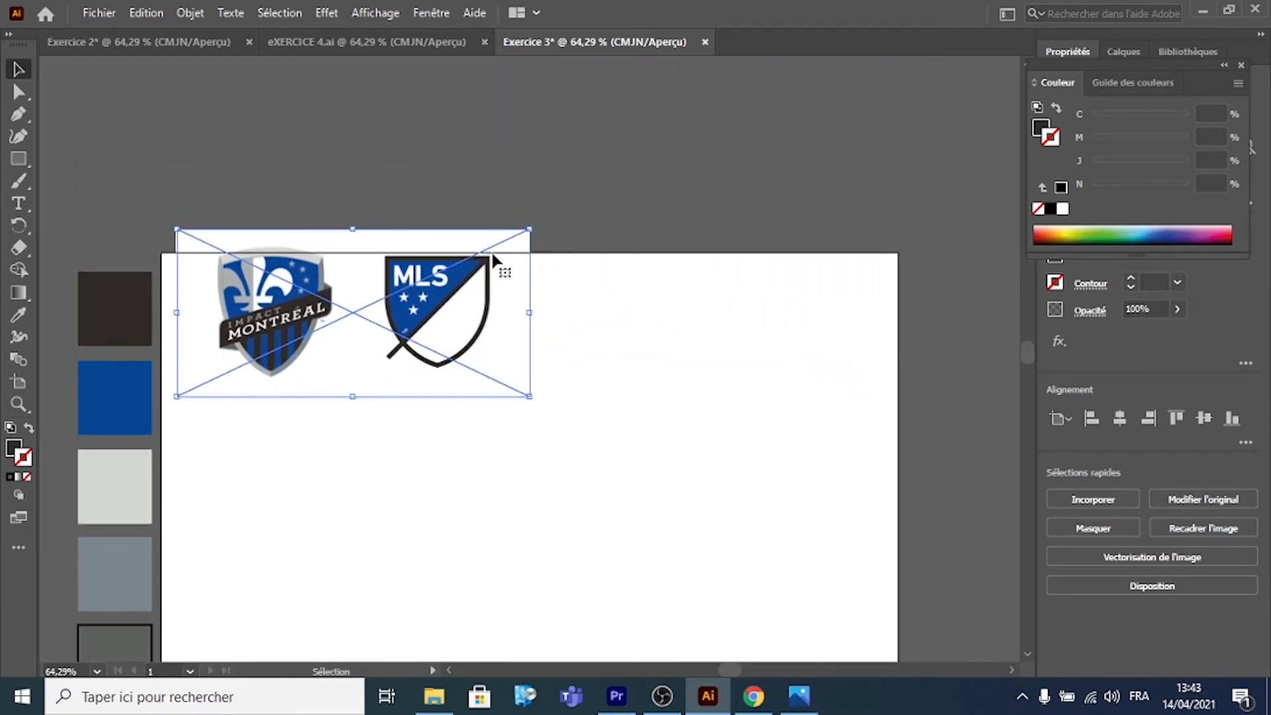
{"action": "left_click_drag", "start_coordinate": [409, 287], "coordinate": [388, 130]}
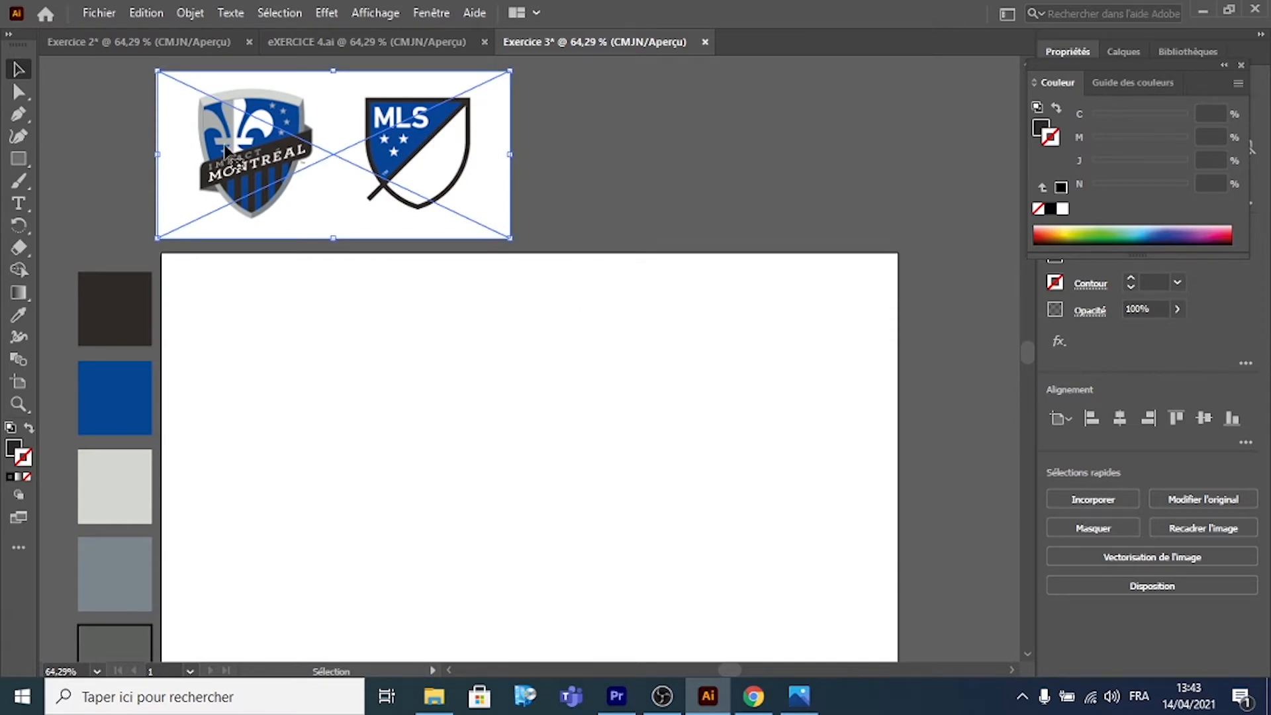
Step: Import the blue panther head image from the Téléchargements folder and place it near the centre of the artboard's upper half
{"action": "left_click", "coordinate": [91, 14]}
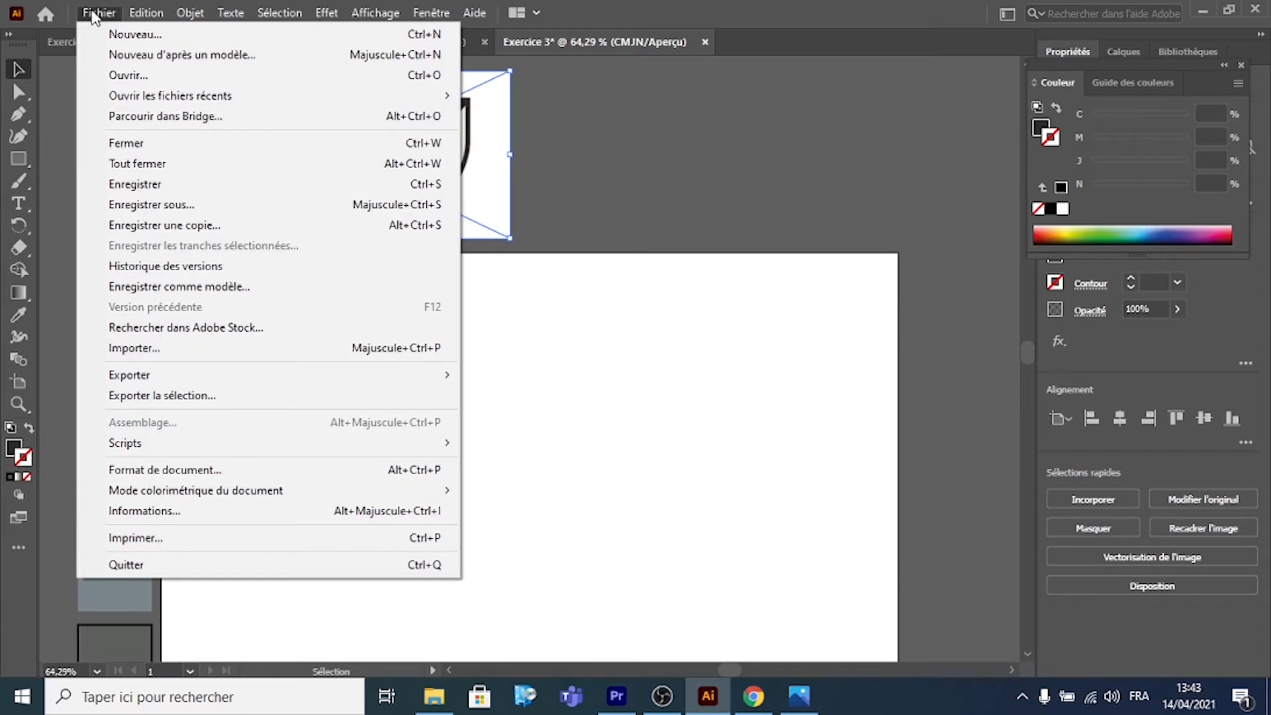
{"action": "left_click", "coordinate": [160, 351]}
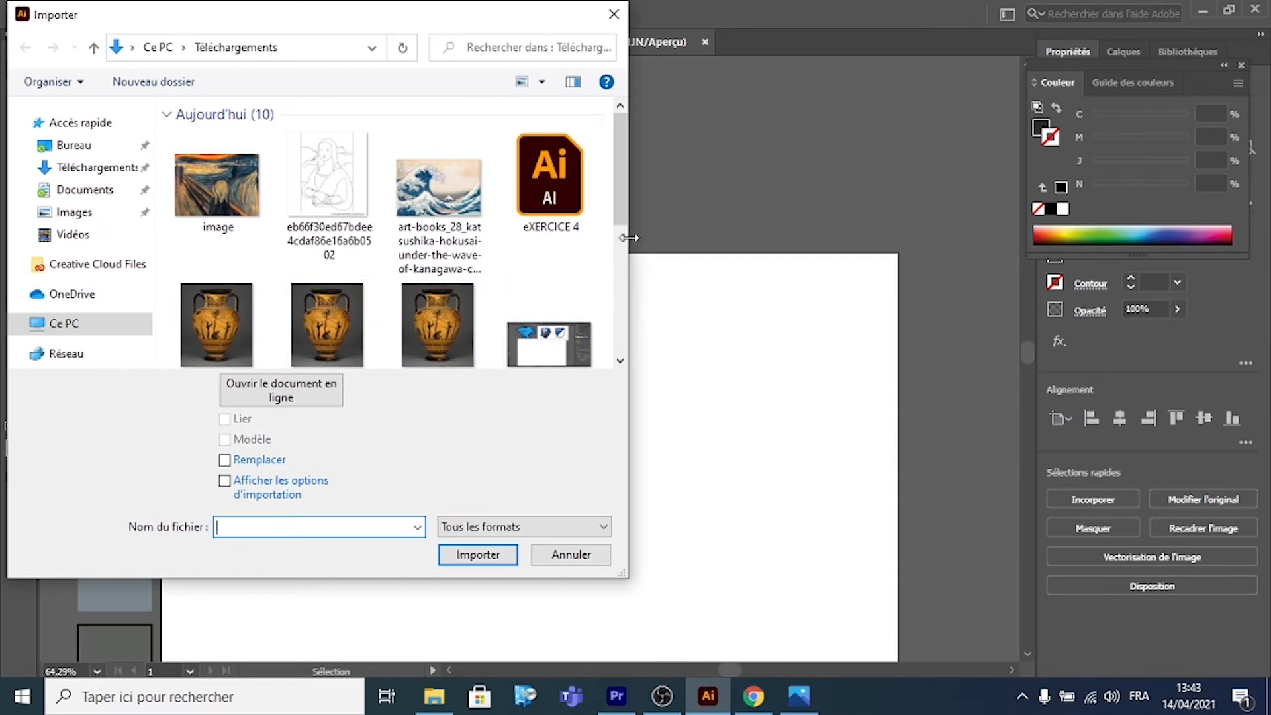
{"action": "left_click_drag", "start_coordinate": [621, 202], "coordinate": [614, 296]}
{"action": "double_click", "coordinate": [324, 190]}
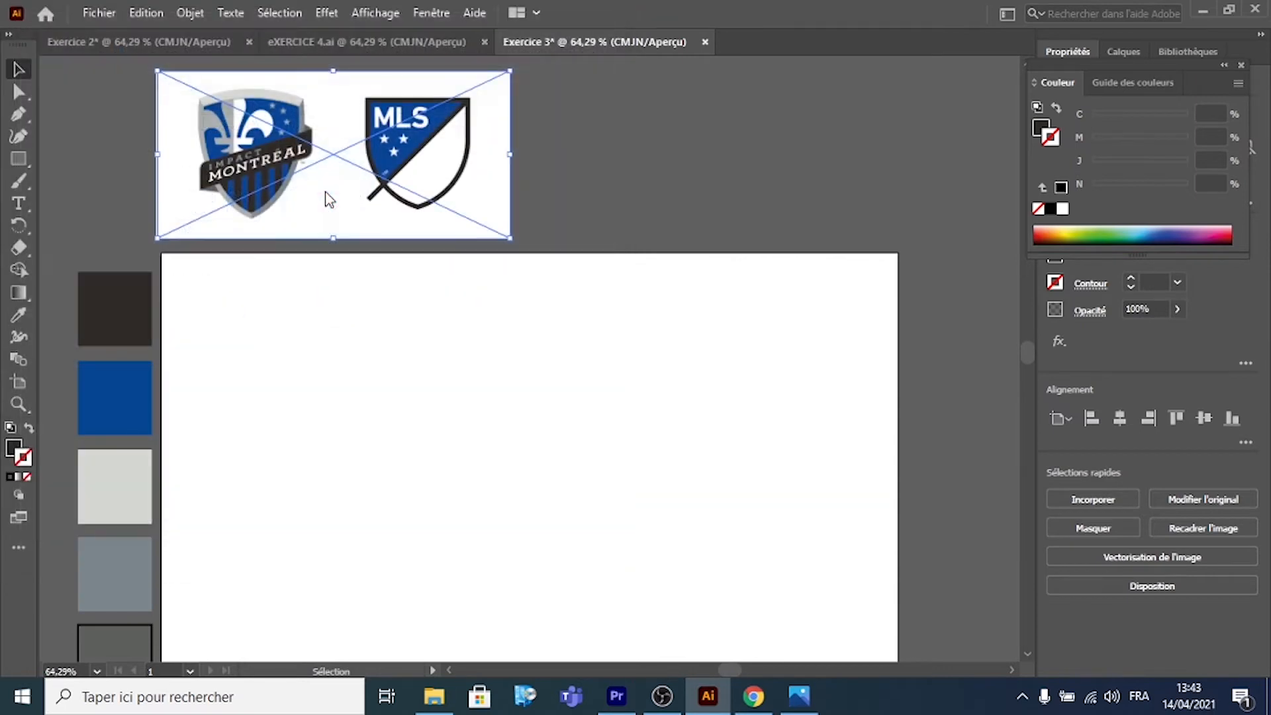
{"action": "left_click", "coordinate": [386, 380]}
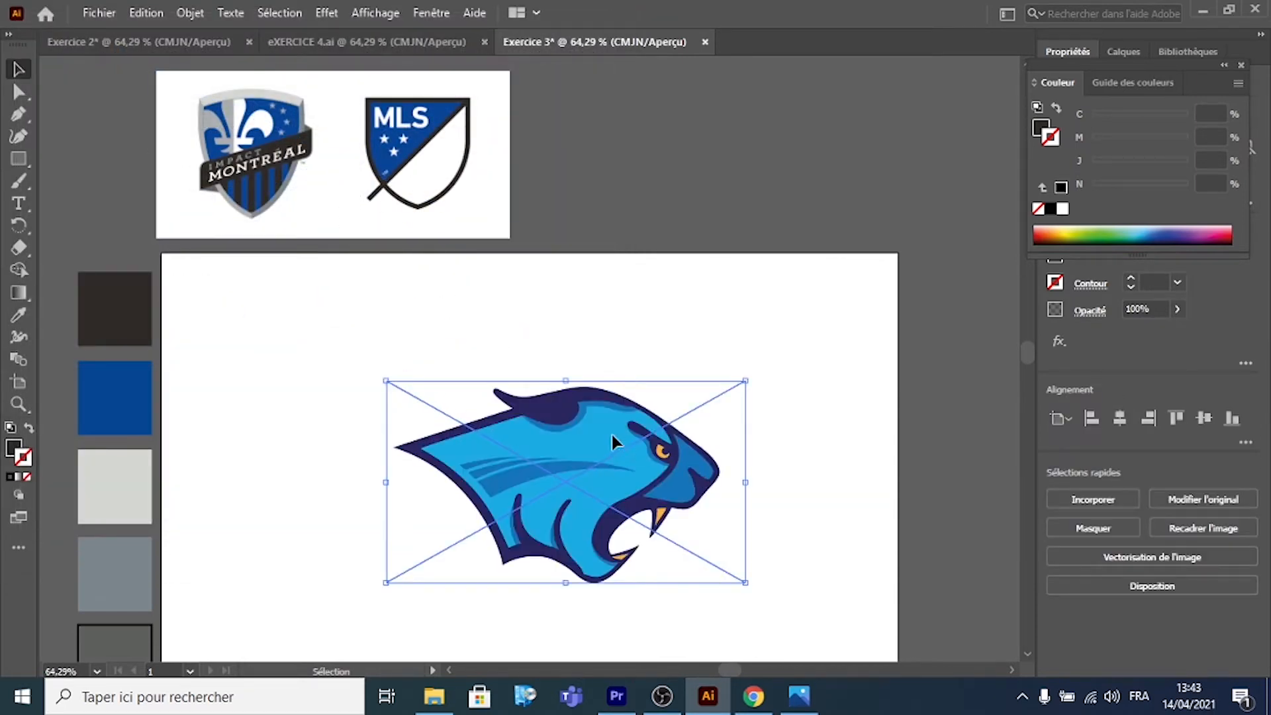
{"action": "left_click_drag", "start_coordinate": [612, 435], "coordinate": [577, 436]}
{"action": "scroll", "coordinate": [672, 483], "scroll_direction": "up", "scroll_amount": 1}
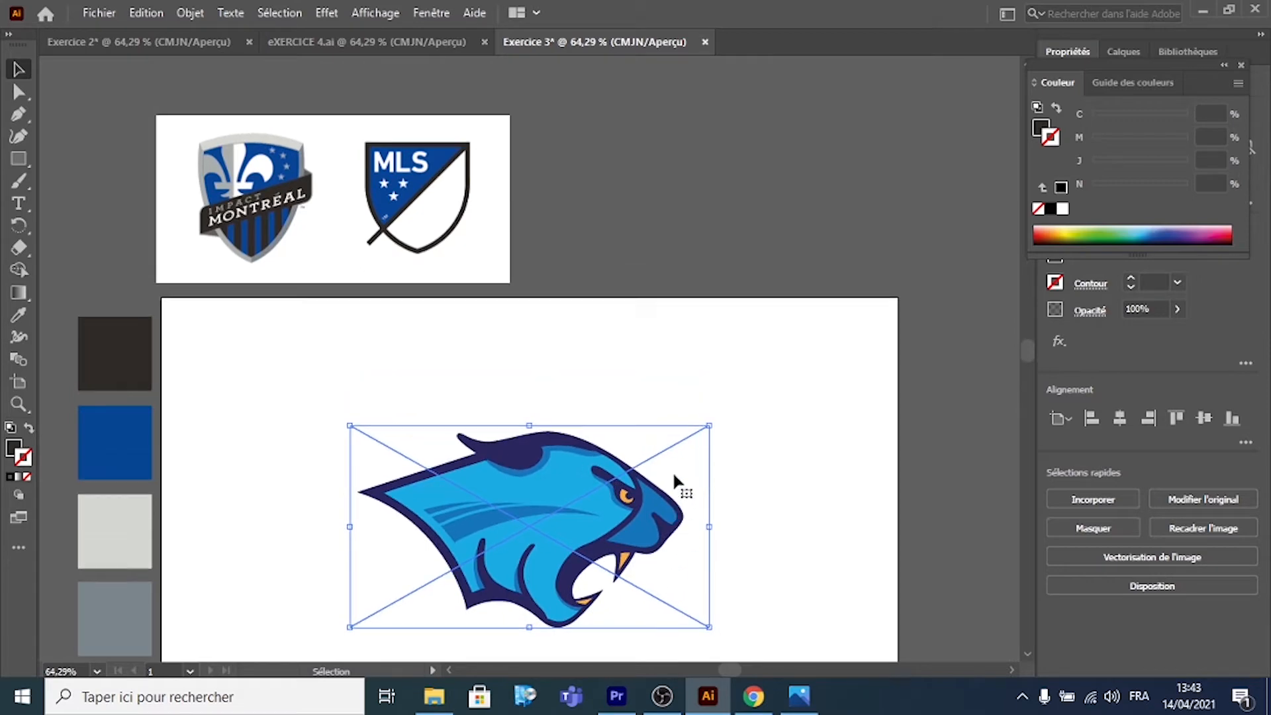
{"action": "scroll", "coordinate": [669, 467], "scroll_direction": "down", "scroll_amount": 4}
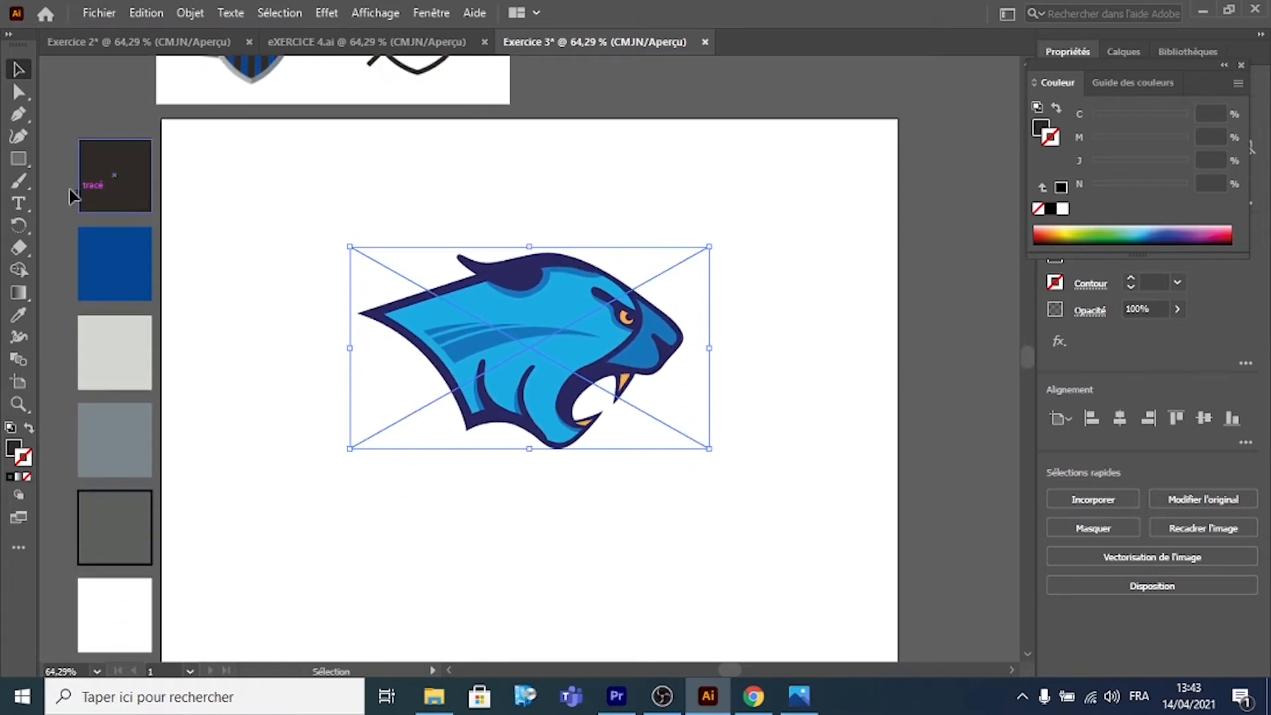
Step: Make five copies of the near-black square and arrange them in a column beside the artboard's right edge
{"action": "left_click", "coordinate": [98, 170]}
{"action": "key", "text": "ctrl+c"}
{"action": "key", "text": "ctrl+v"}
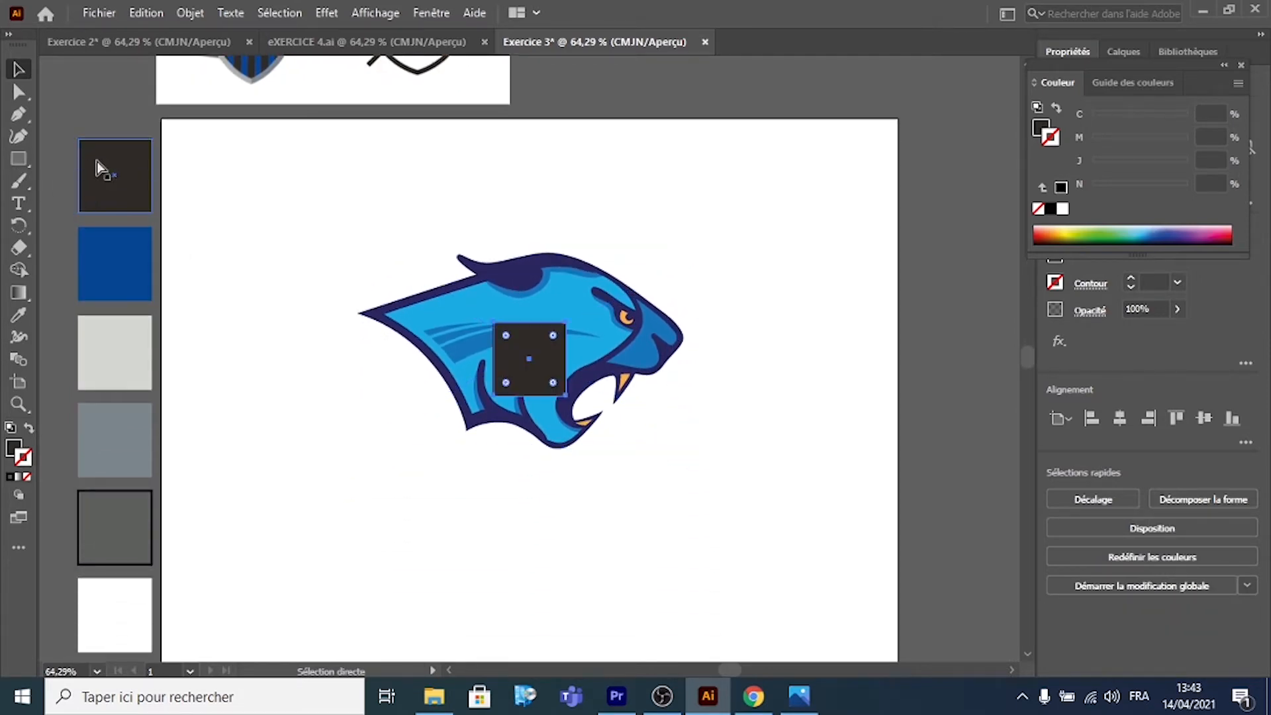
{"action": "left_click_drag", "start_coordinate": [528, 343], "coordinate": [943, 161]}
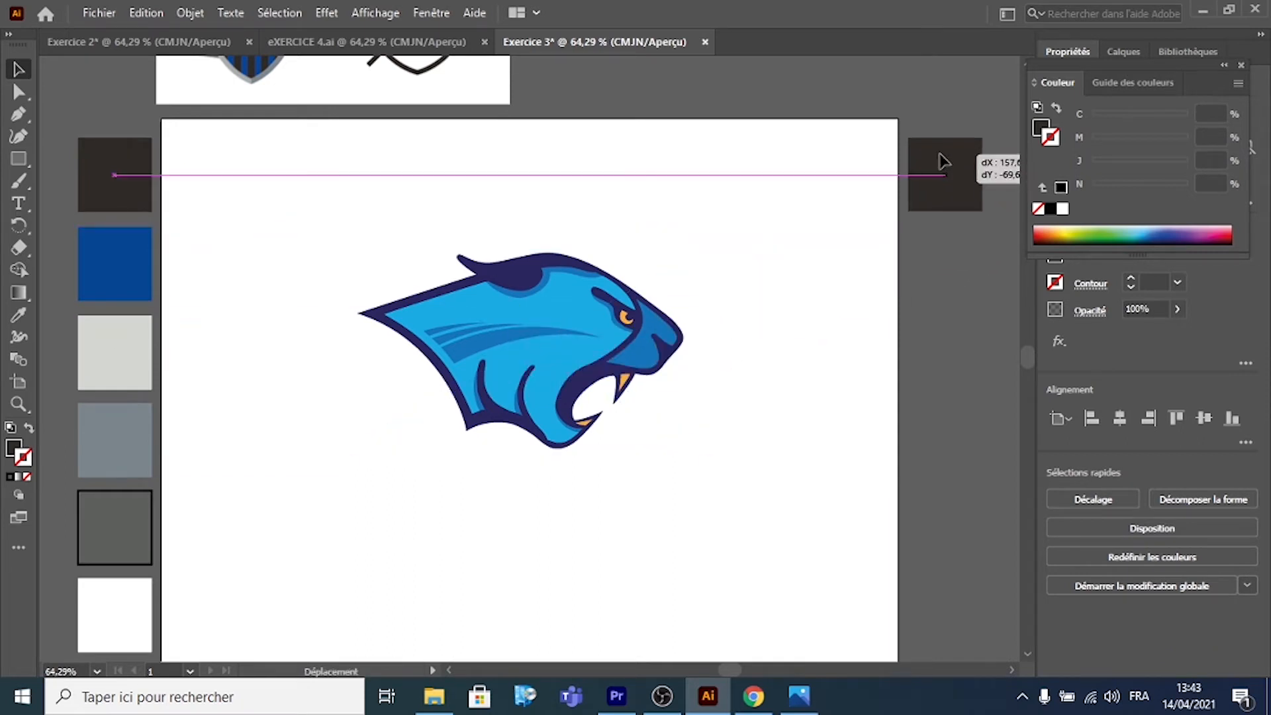
{"action": "key", "text": "ctrl+v"}
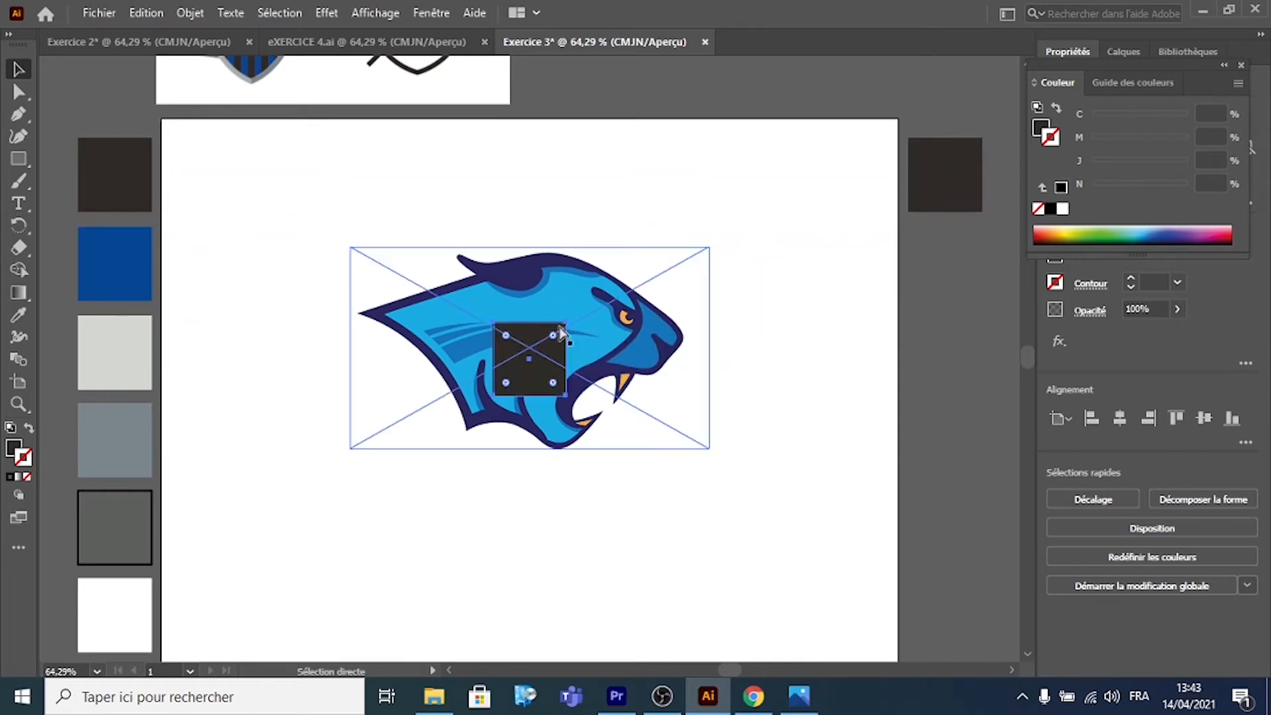
{"action": "left_click_drag", "start_coordinate": [559, 334], "coordinate": [963, 260]}
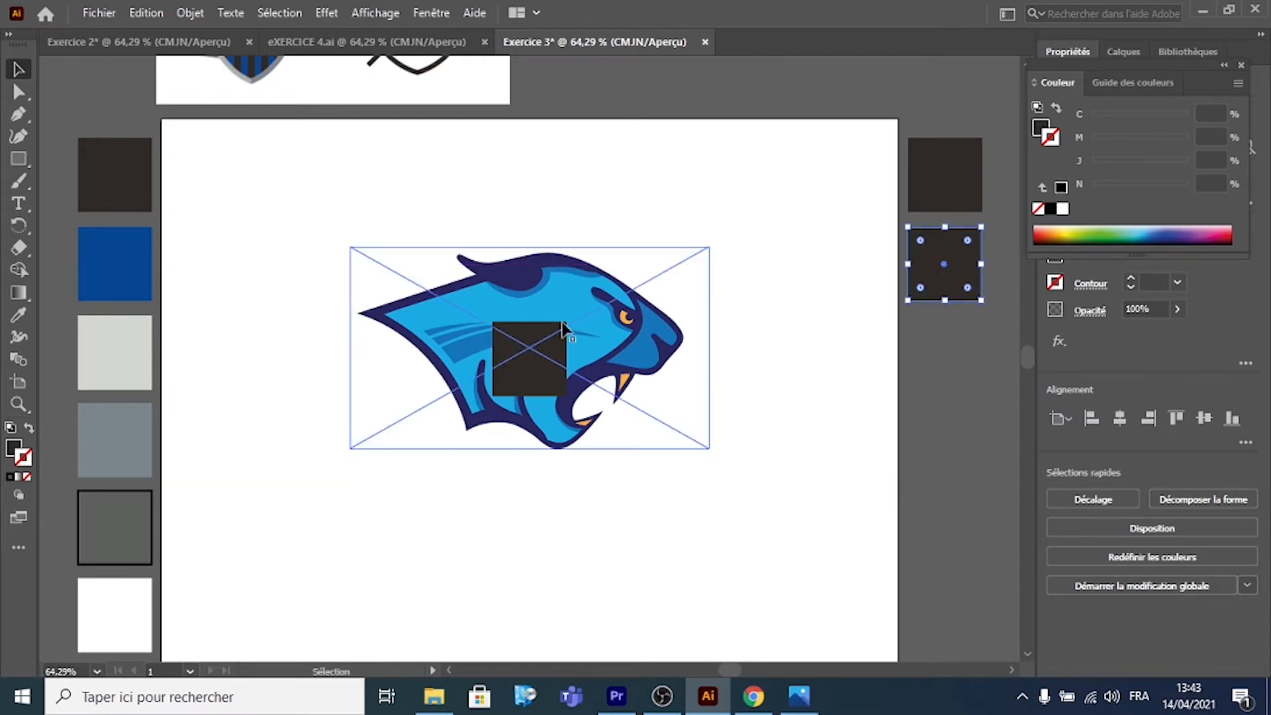
{"action": "left_click_drag", "start_coordinate": [536, 346], "coordinate": [955, 350]}
{"action": "left_click_drag", "start_coordinate": [525, 338], "coordinate": [938, 440]}
{"action": "left_click_drag", "start_coordinate": [521, 375], "coordinate": [940, 568]}
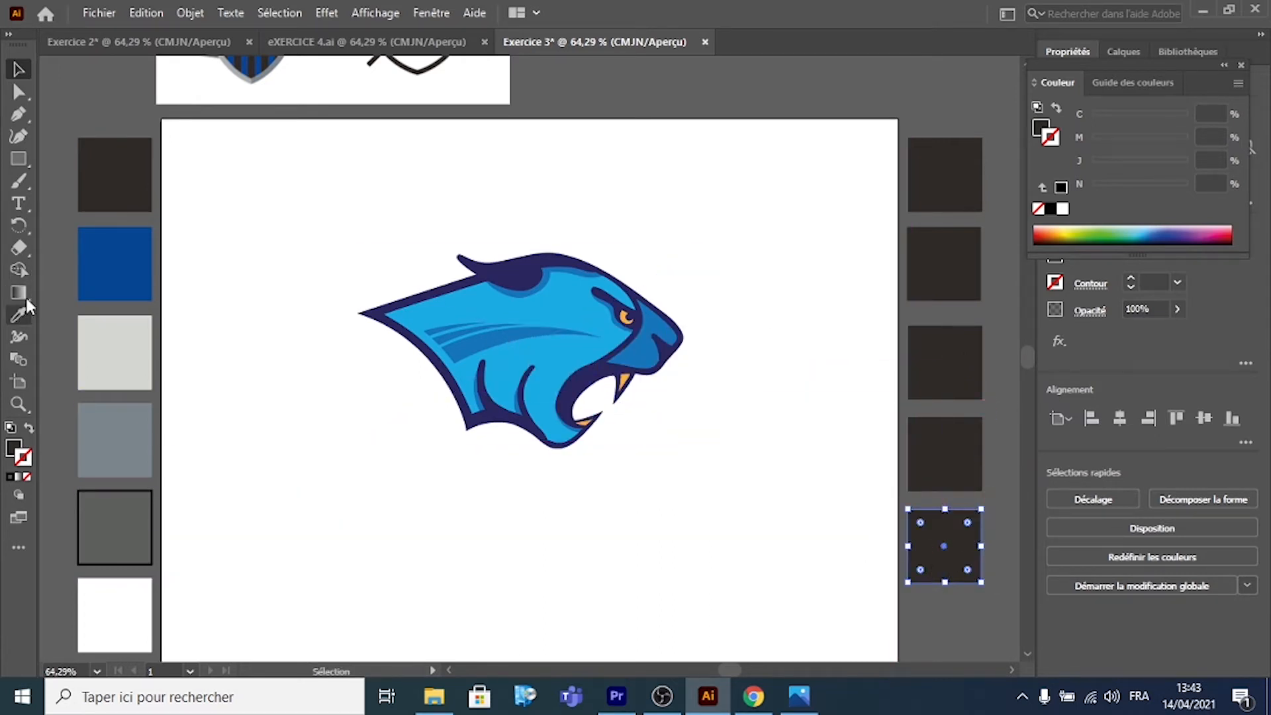
Step: Fill the first square of the new column with the dark navy sampled from the panther's ear
{"action": "left_click", "coordinate": [939, 182]}
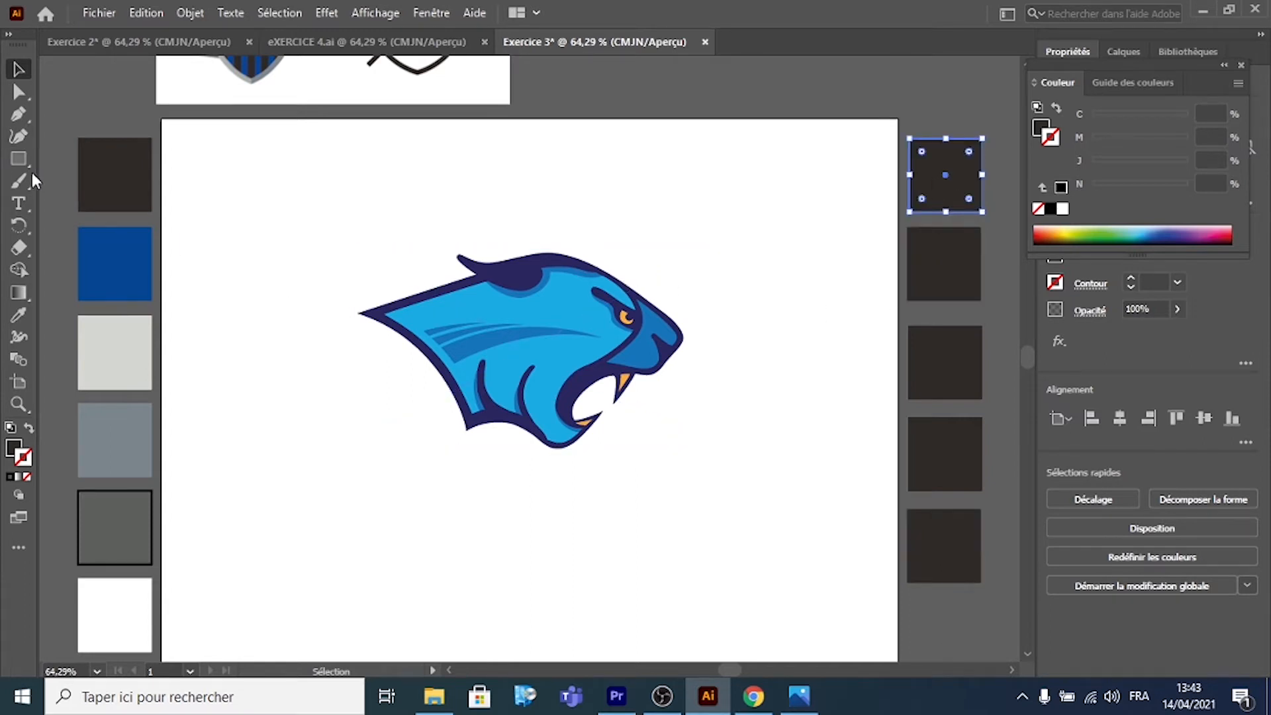
{"action": "left_click", "coordinate": [18, 315]}
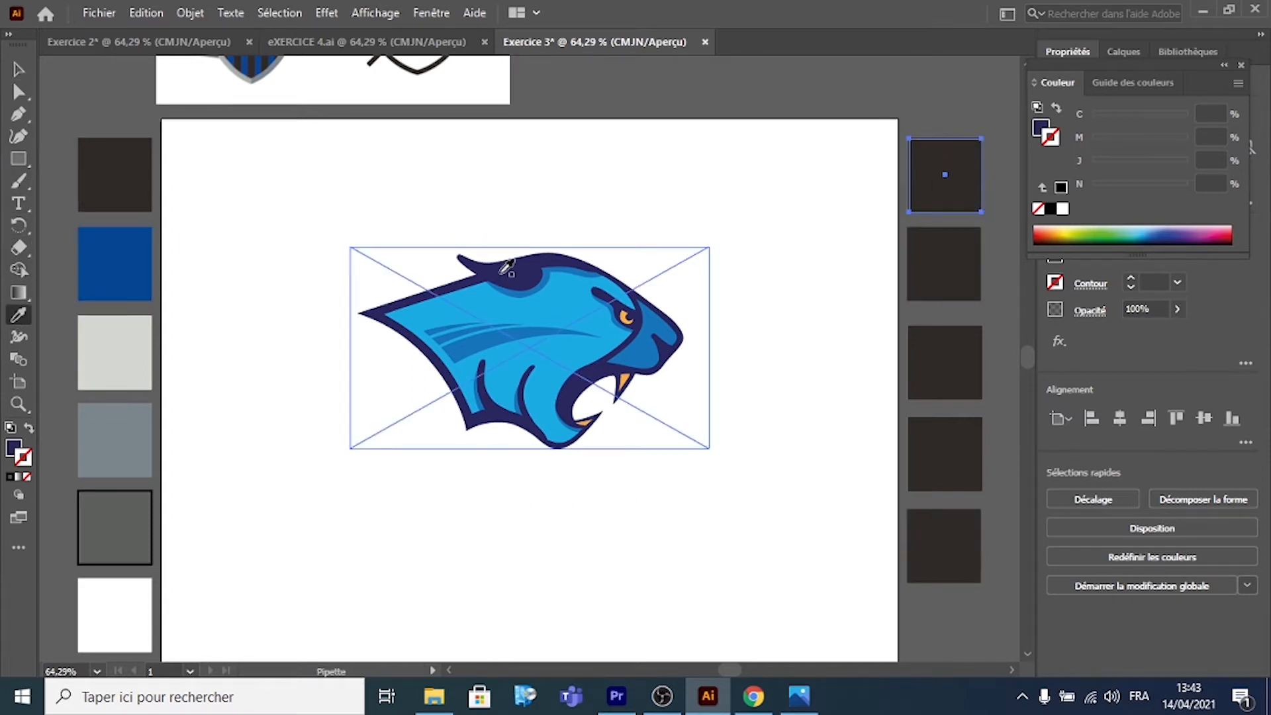
{"action": "left_click", "coordinate": [18, 69]}
Step: Fill the second square of the new column with the medium blue sampled from the shading on the panther's head
{"action": "left_click", "coordinate": [954, 284]}
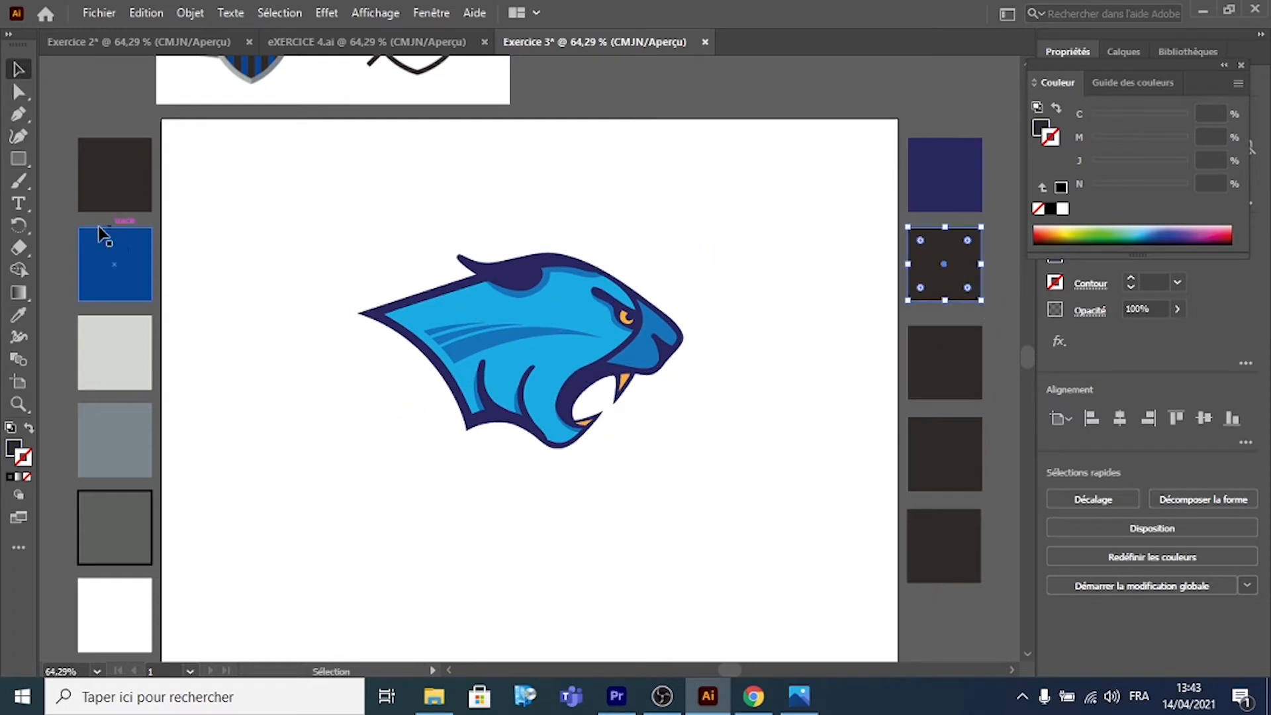
{"action": "left_click", "coordinate": [19, 318]}
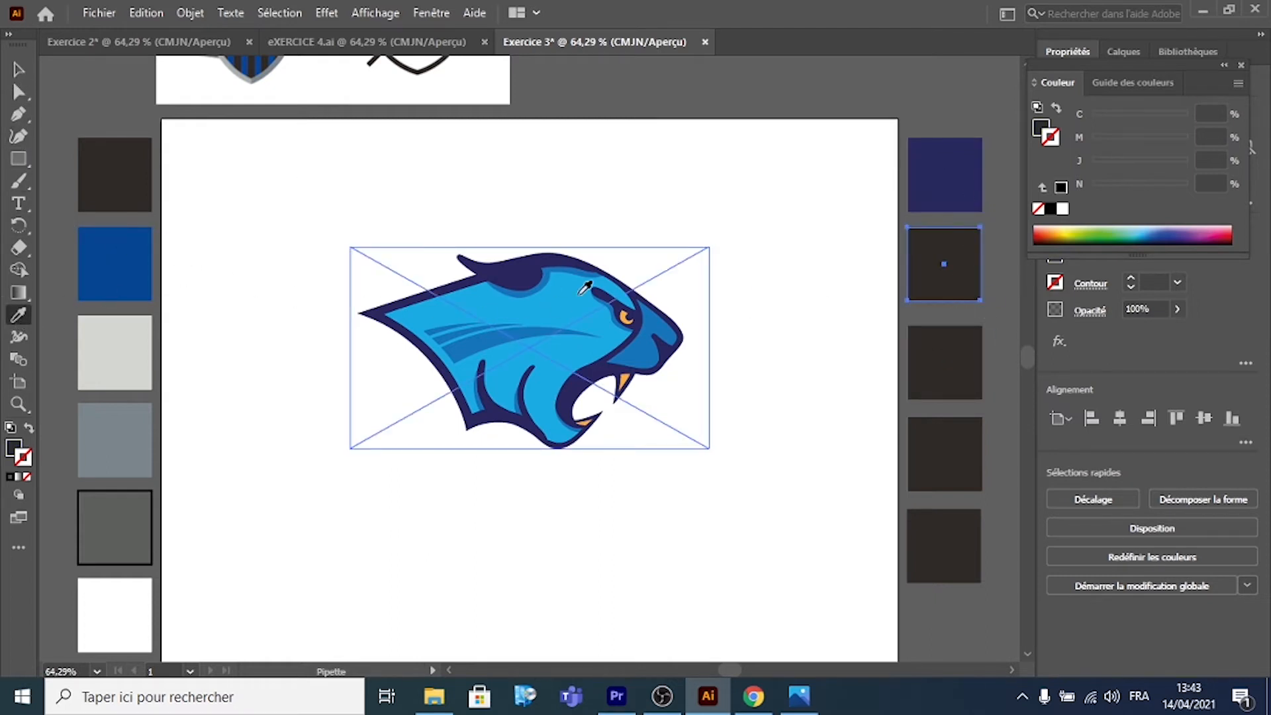
{"action": "left_click", "coordinate": [553, 266]}
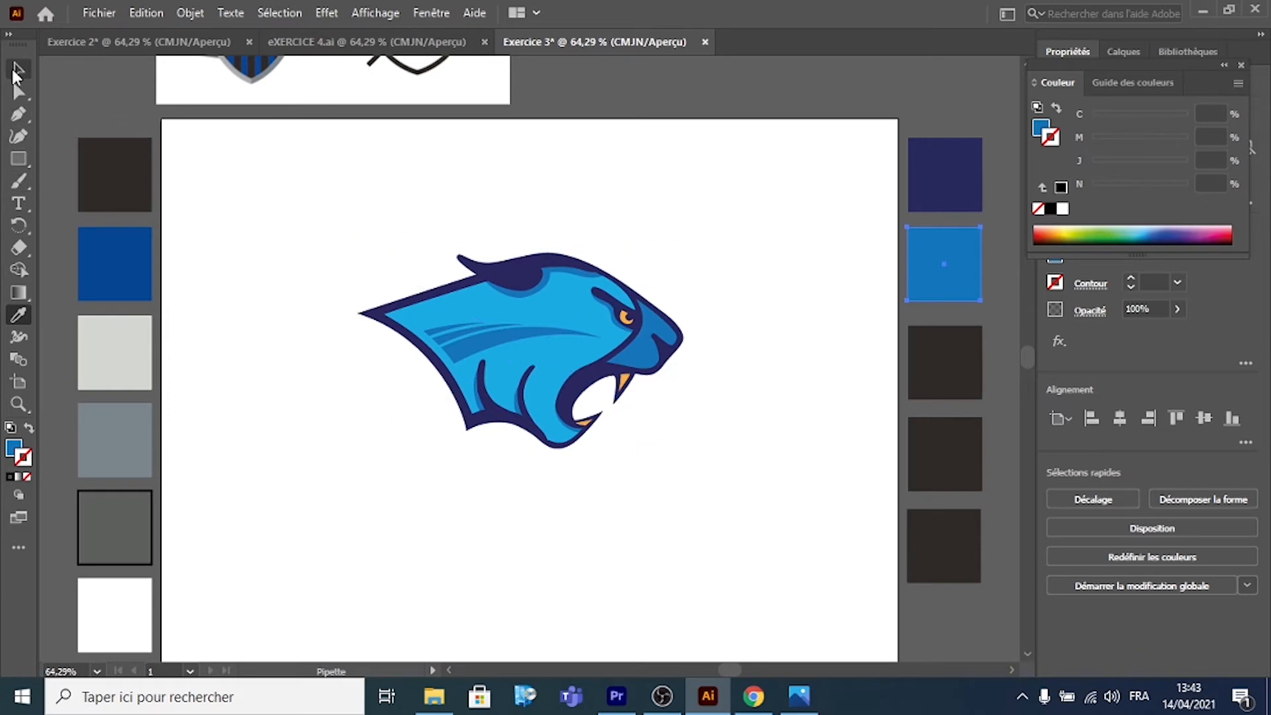
{"action": "left_click", "coordinate": [16, 70]}
Step: Fill the third square of the new column with the light blue sampled from the main area of the panther's head
{"action": "left_click", "coordinate": [948, 365]}
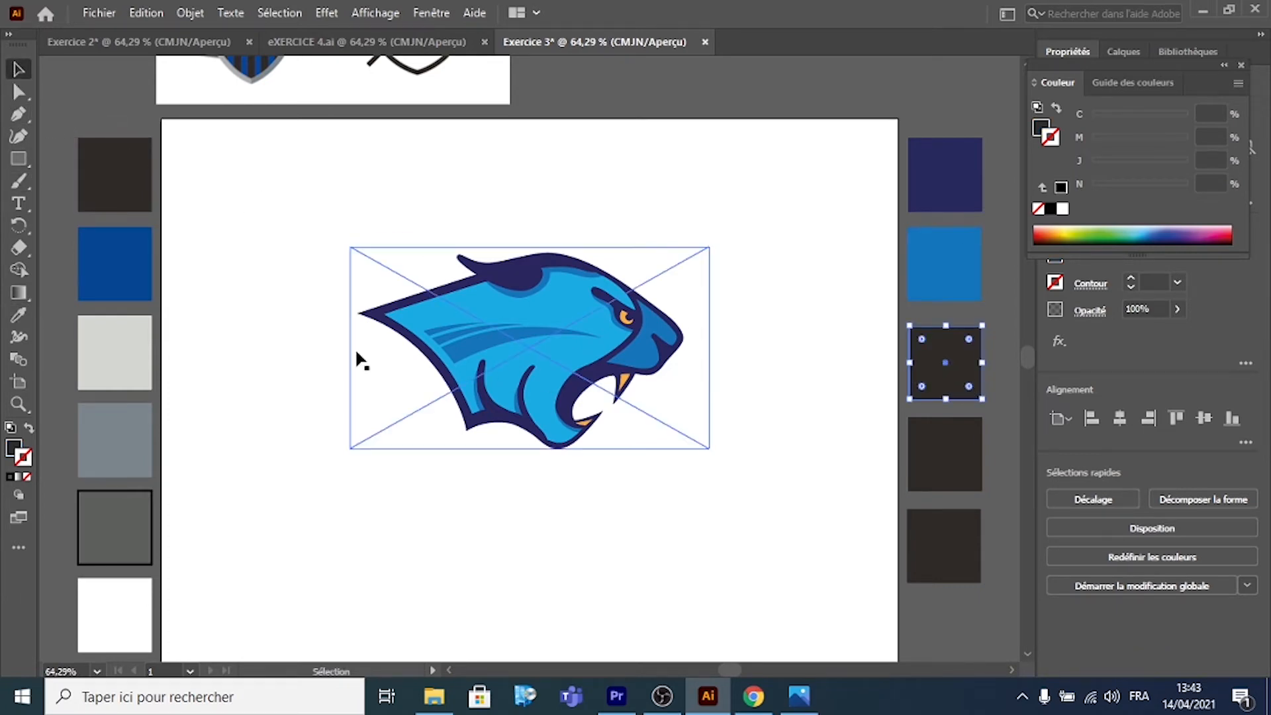
{"action": "left_click", "coordinate": [18, 315]}
{"action": "left_click", "coordinate": [552, 303]}
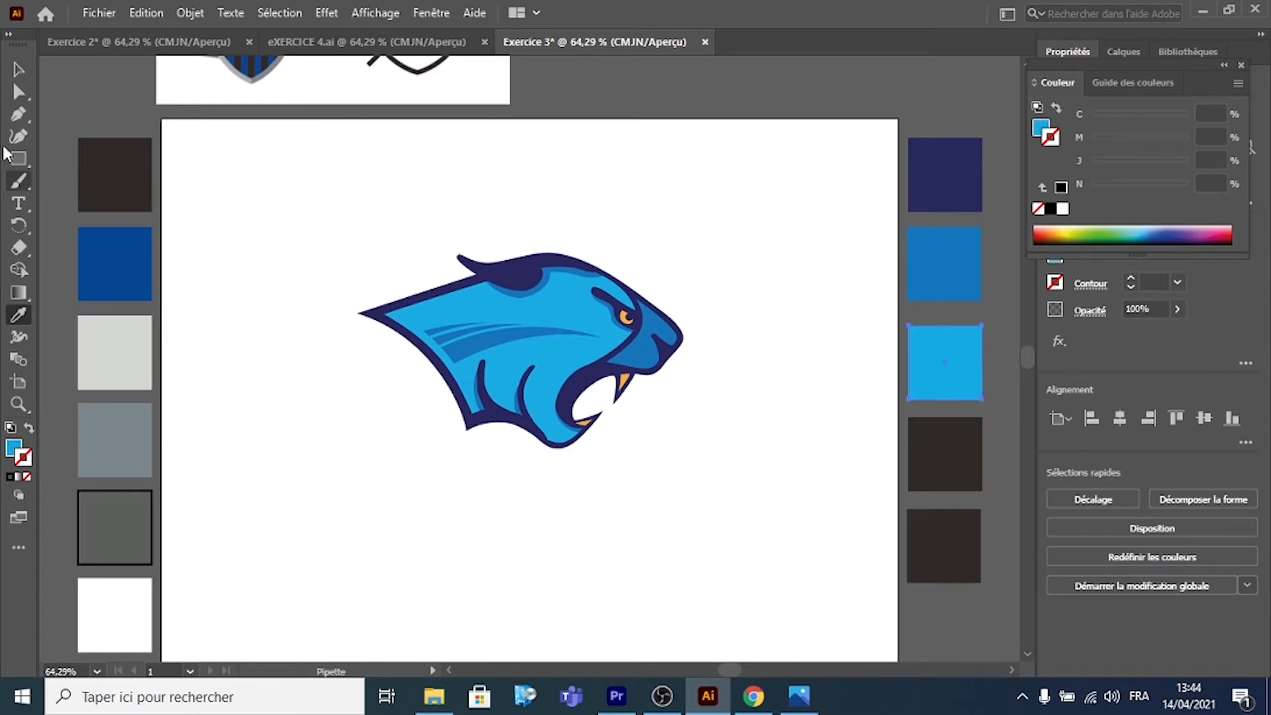
{"action": "left_click", "coordinate": [18, 69]}
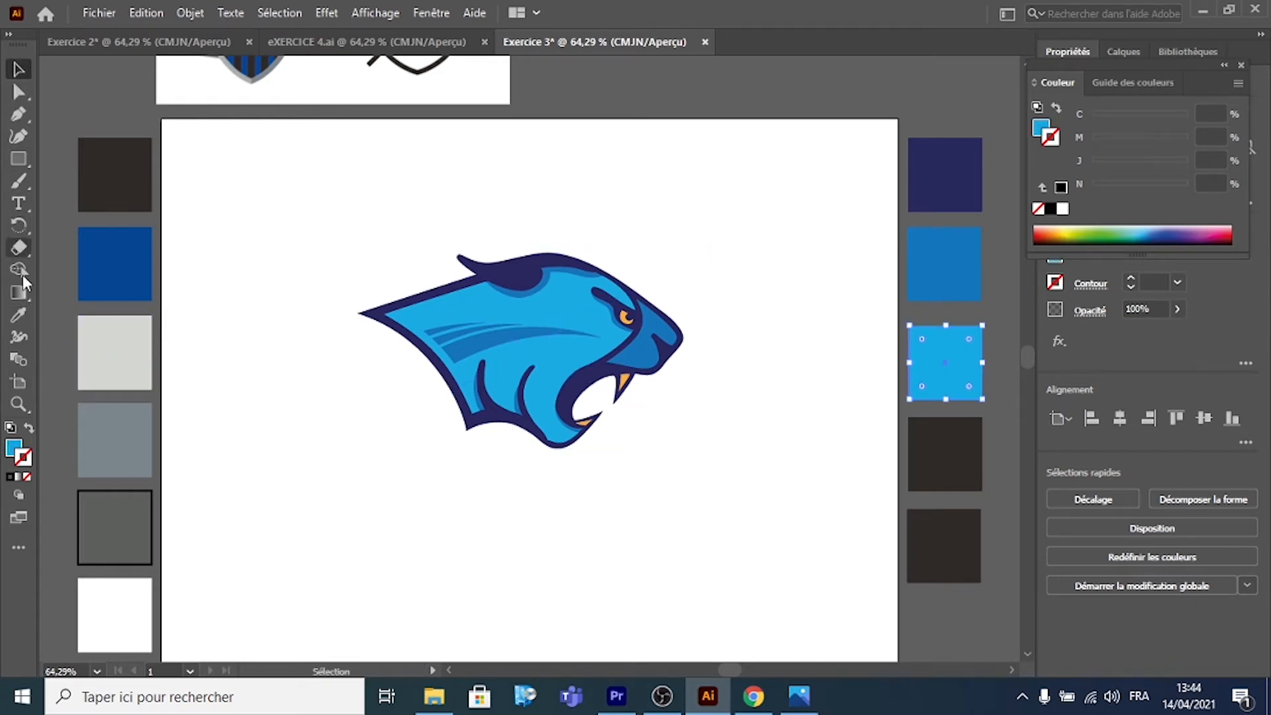
{"action": "left_click", "coordinate": [18, 316]}
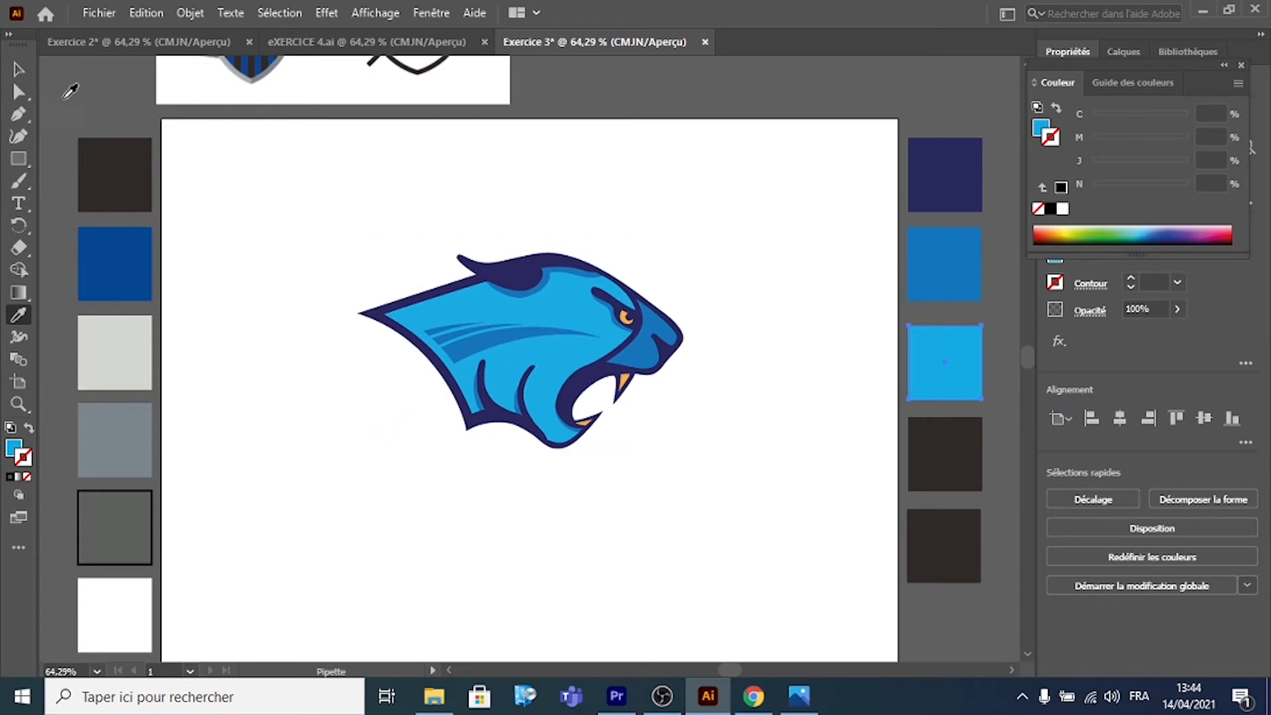
{"action": "left_click", "coordinate": [18, 68]}
Step: Fill the fourth square of the new column with the orange sampled from the panther's eye
{"action": "left_click", "coordinate": [978, 456]}
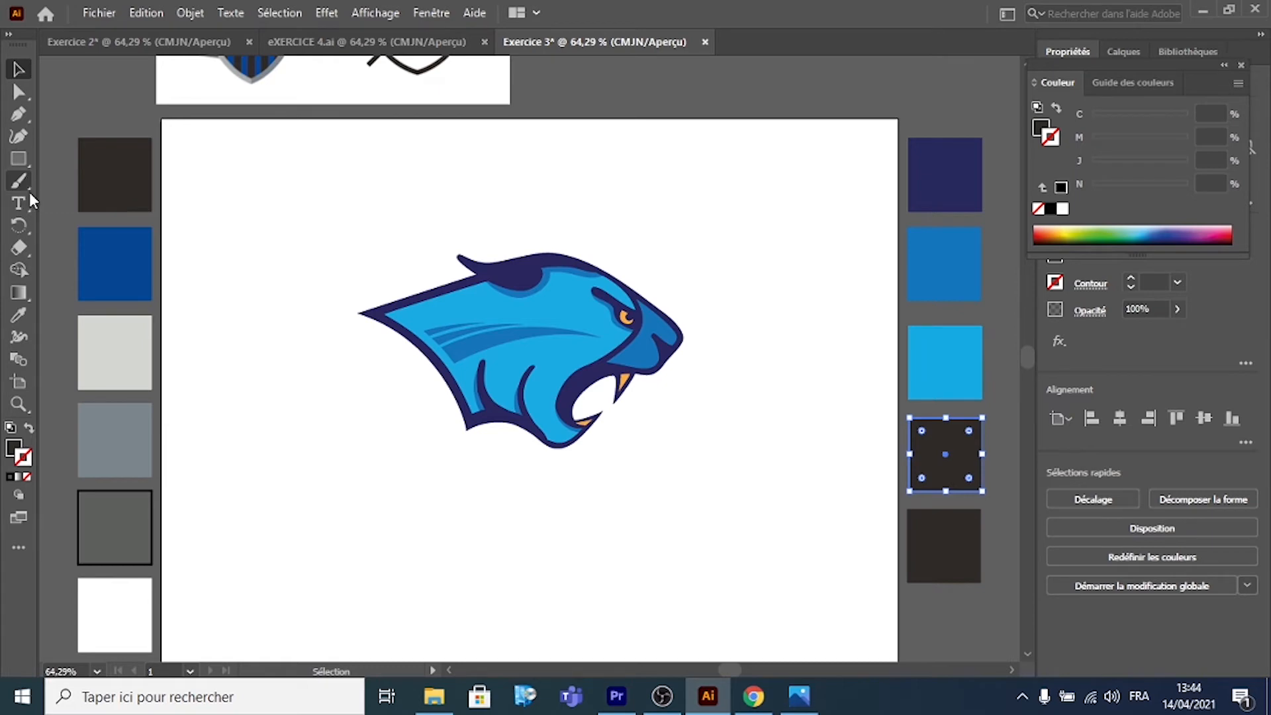
{"action": "left_click", "coordinate": [19, 315]}
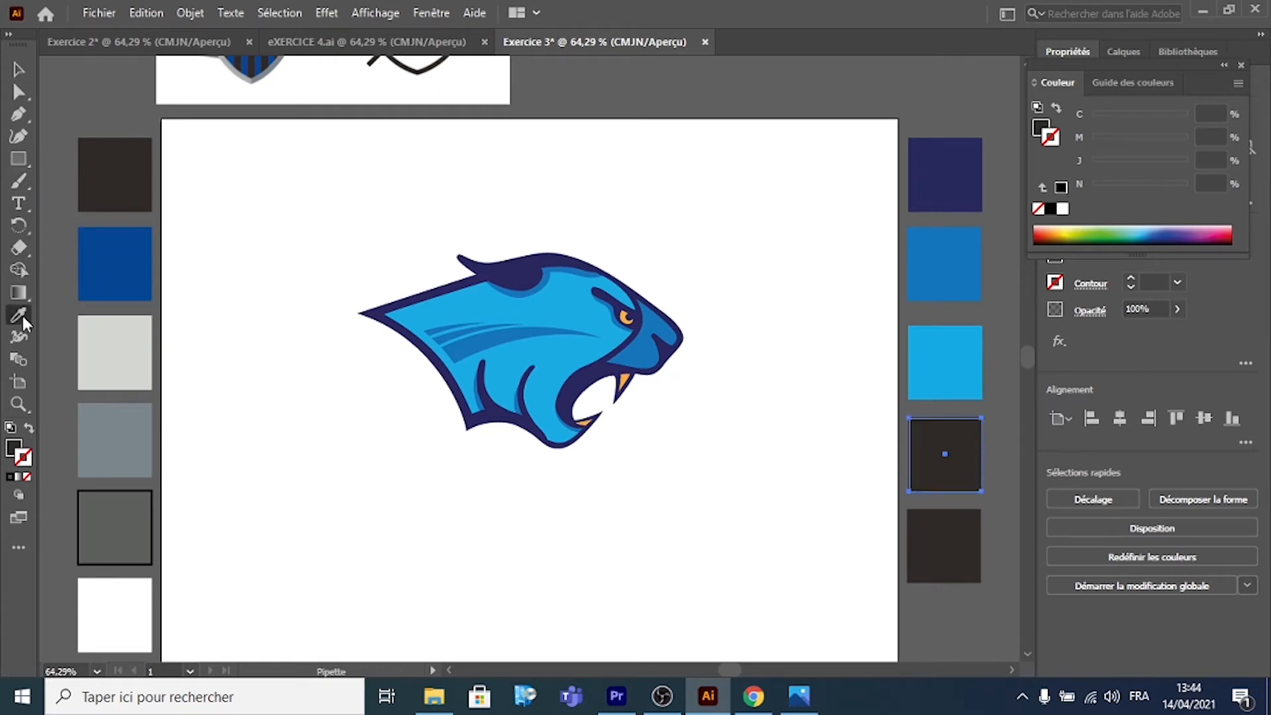
{"action": "left_click", "coordinate": [629, 313]}
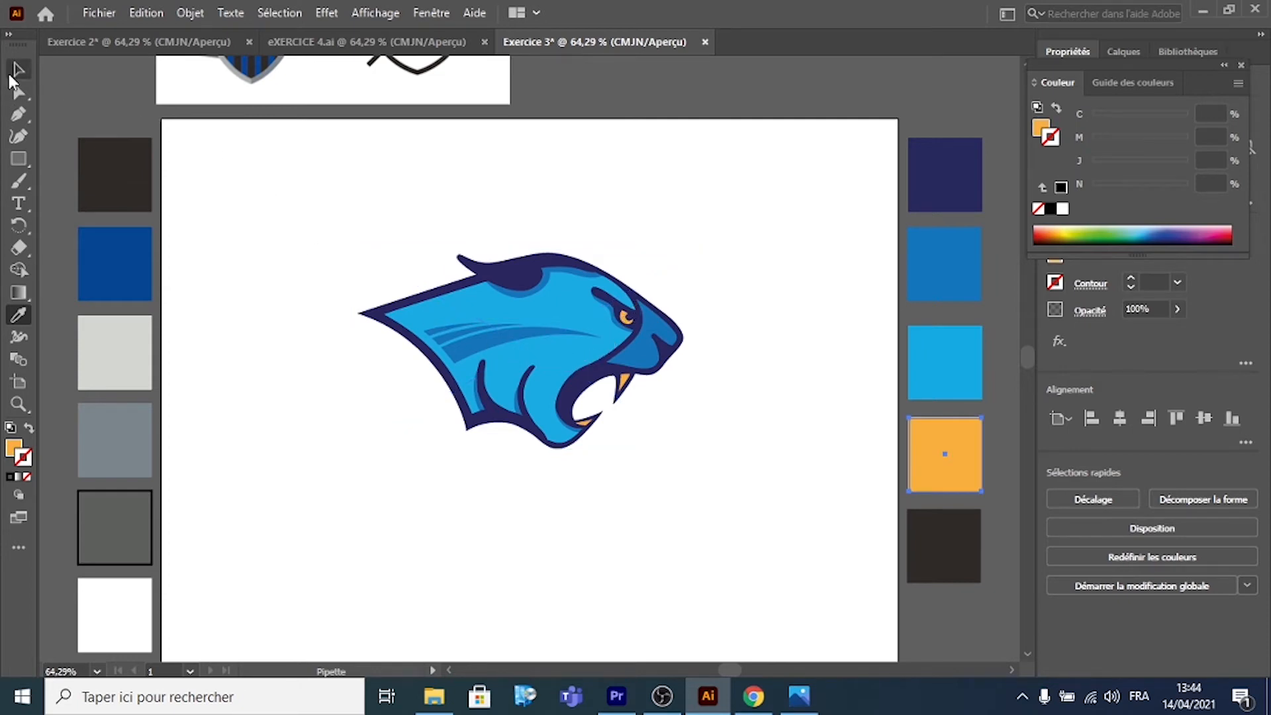
Step: Move the panther head logo off the artboard, placing it above the page beside the Impact Montréal and MLS logos
{"action": "left_click", "coordinate": [16, 70]}
{"action": "left_click_drag", "start_coordinate": [473, 296], "coordinate": [596, 83]}
{"action": "left_click_drag", "start_coordinate": [646, 164], "coordinate": [667, 77]}
{"action": "scroll", "coordinate": [647, 106], "scroll_direction": "up", "scroll_amount": 2}
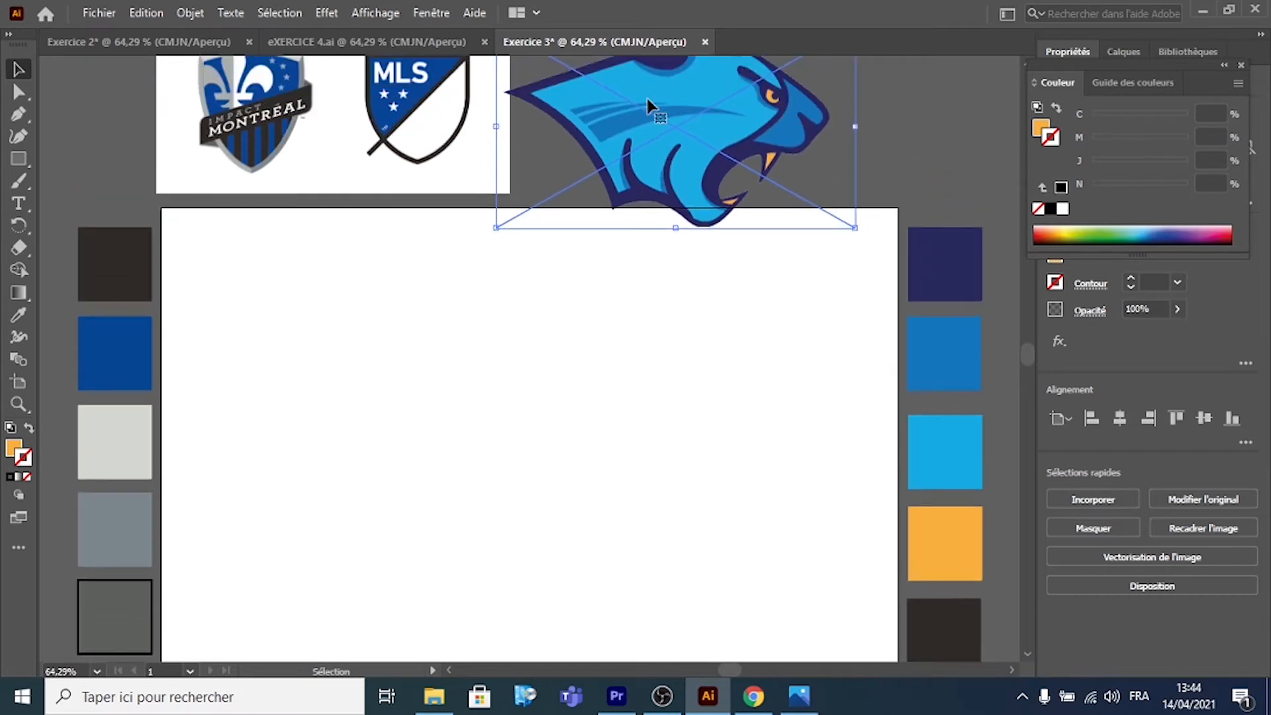
{"action": "scroll", "coordinate": [649, 106], "scroll_direction": "up", "scroll_amount": 3}
{"action": "left_click_drag", "start_coordinate": [661, 142], "coordinate": [712, 136]}
{"action": "scroll", "coordinate": [661, 235], "scroll_direction": "down", "scroll_amount": 5}
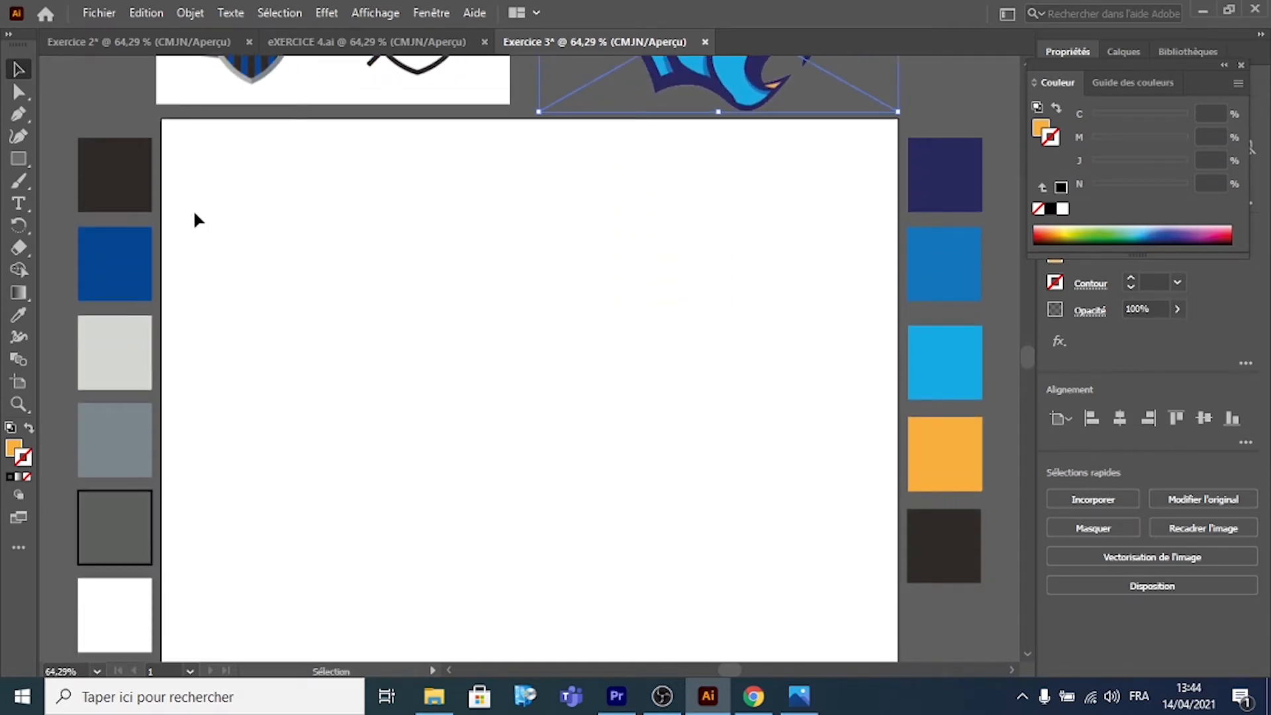
Step: Draw a tall rectangle on the left half of the artboard and fill it with the royal blue sampled from the left palette
{"action": "left_click", "coordinate": [21, 160]}
{"action": "left_click", "coordinate": [20, 117]}
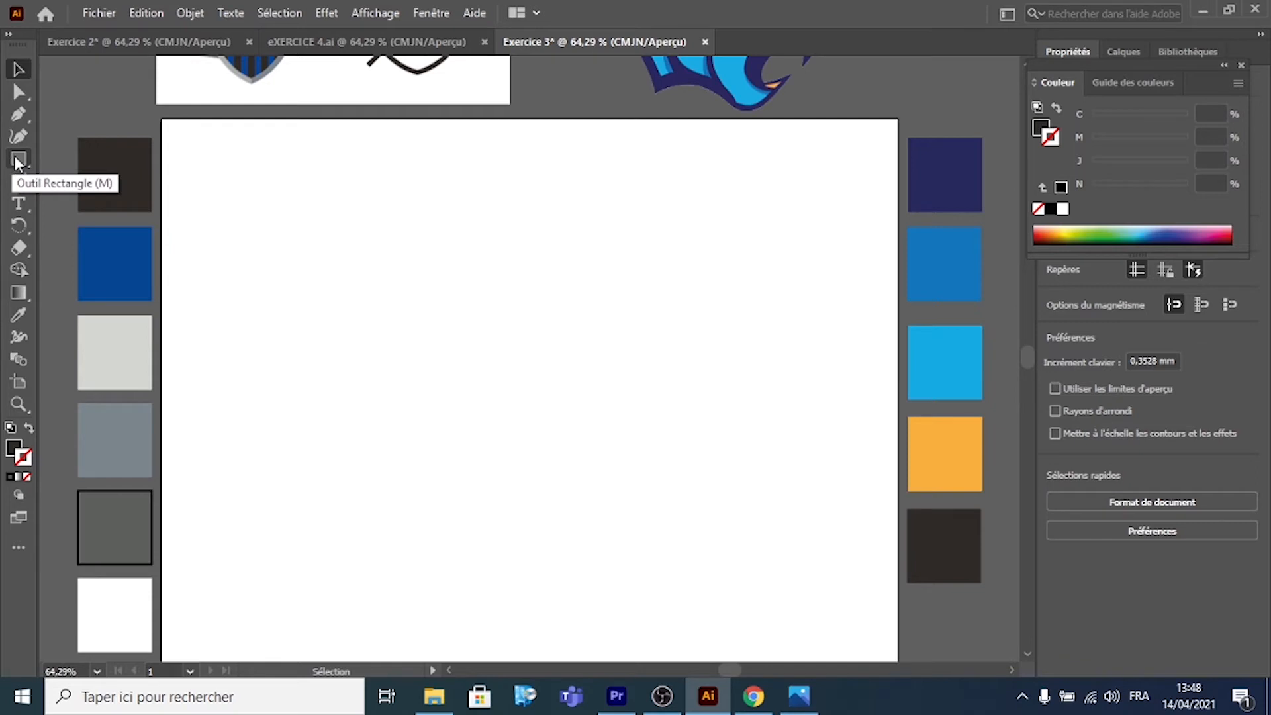
{"action": "left_click_drag", "start_coordinate": [15, 159], "coordinate": [75, 158]}
{"action": "left_click_drag", "start_coordinate": [219, 161], "coordinate": [489, 614]}
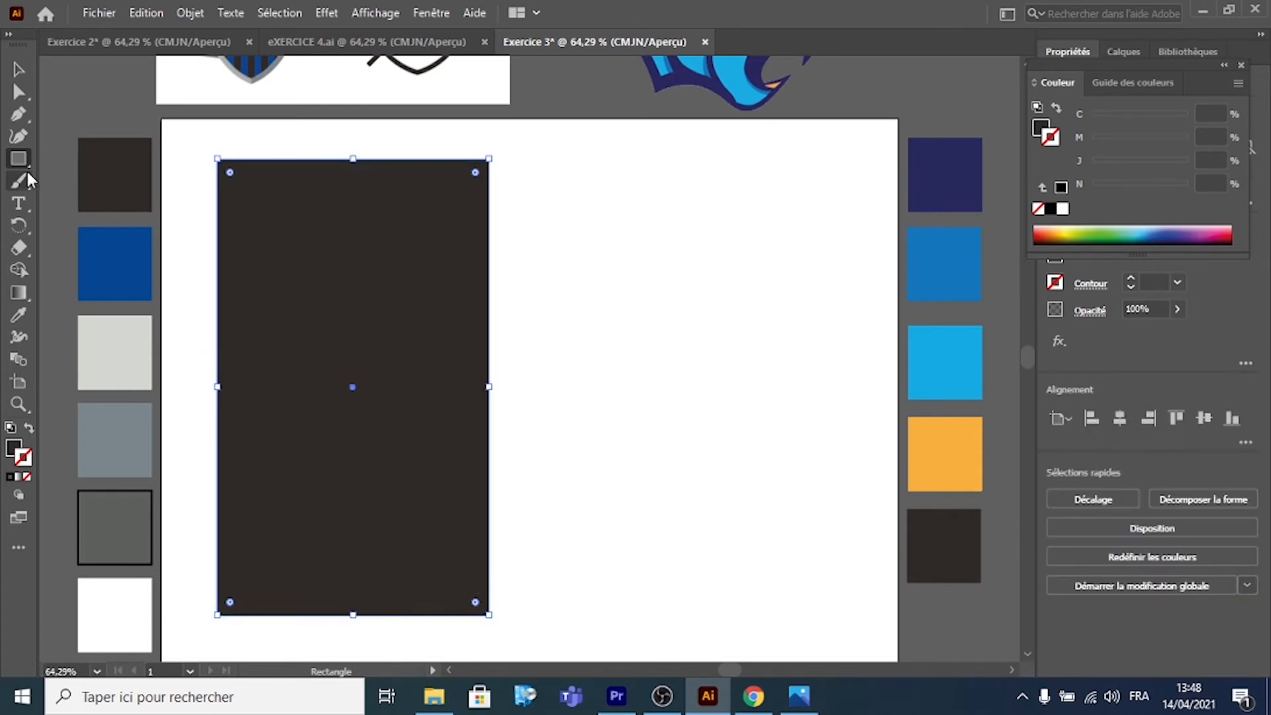
{"action": "left_click", "coordinate": [19, 315]}
{"action": "left_click", "coordinate": [139, 260]}
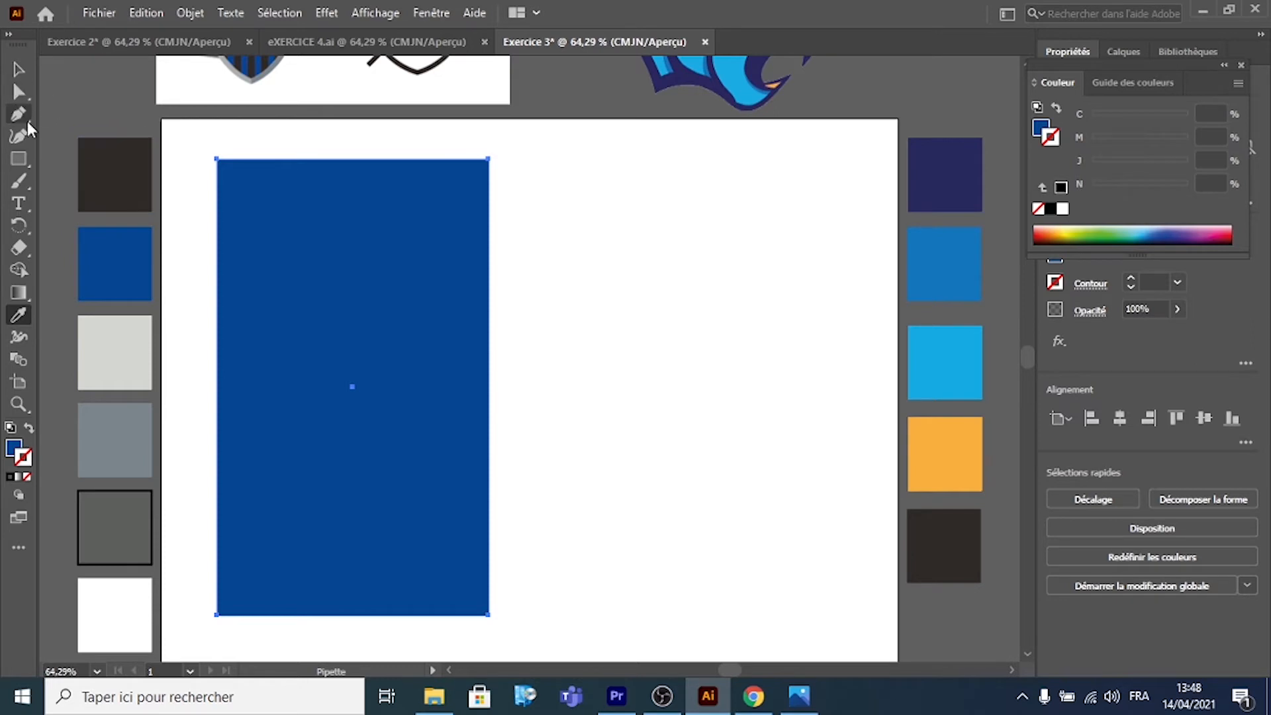
Step: Draw a small star in the blue rectangle's upper-left corner and fill it with the near-black sampled from the left palette
{"action": "left_click_drag", "start_coordinate": [21, 157], "coordinate": [89, 222]}
{"action": "mouse_move", "coordinate": [244, 196]}
{"action": "left_mouse_down"}
{"action": "mouse_move", "coordinate": [271, 228]}
{"action": "mouse_move", "coordinate": [258, 217]}
{"action": "left_mouse_up"}
{"action": "key", "text": "v"}
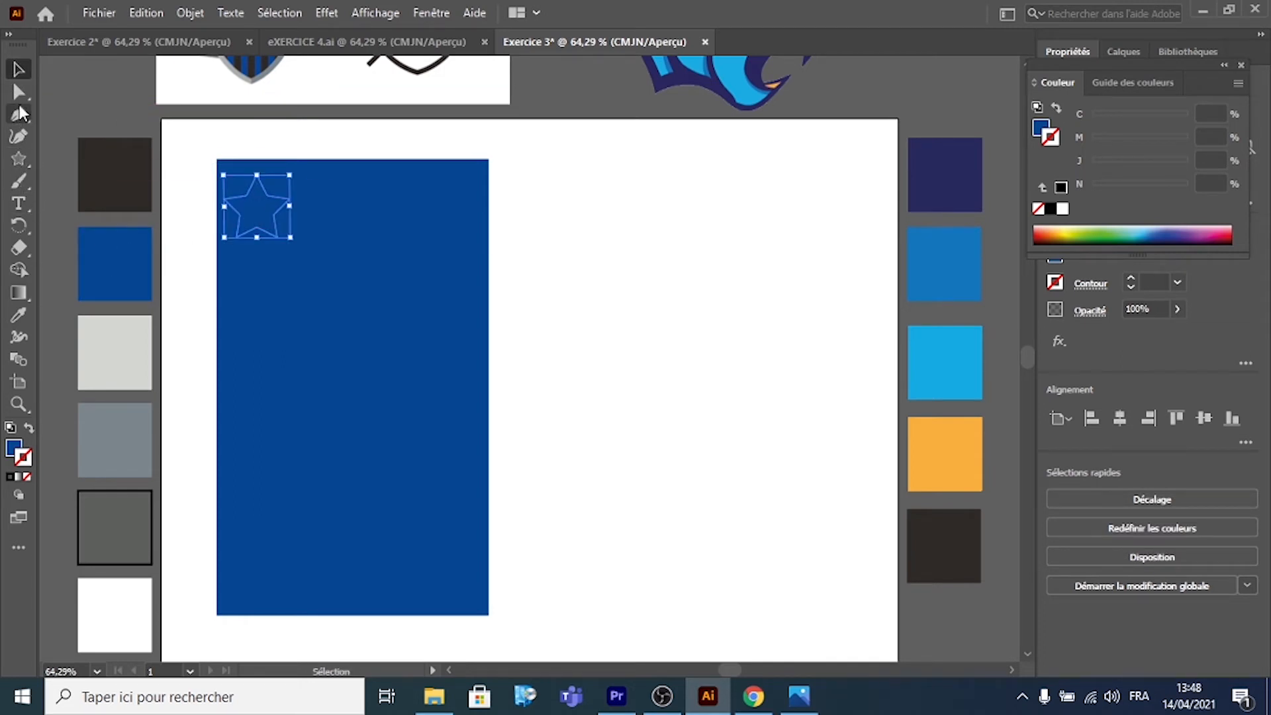
{"action": "left_click", "coordinate": [20, 318]}
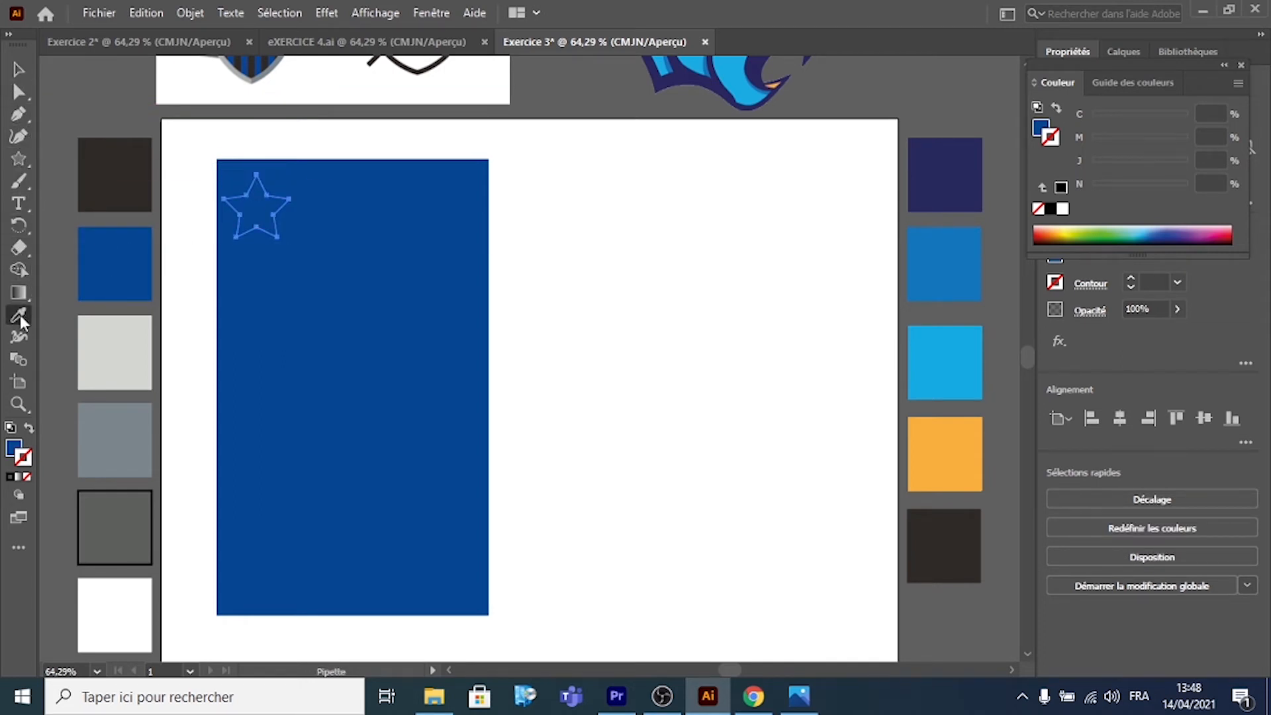
{"action": "left_click", "coordinate": [124, 183]}
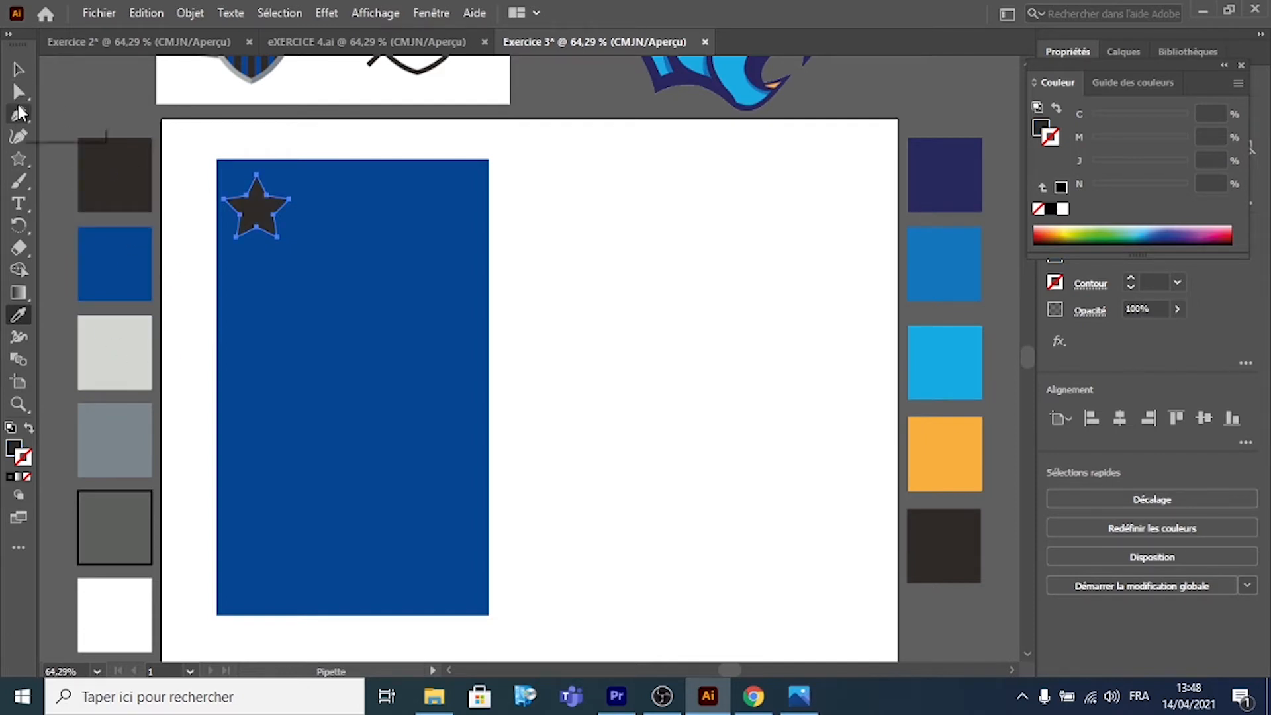
Step: Paste three copies of the dark star and place them in the other three corners of the blue rectangle
{"action": "key", "text": "ctrl+v"}
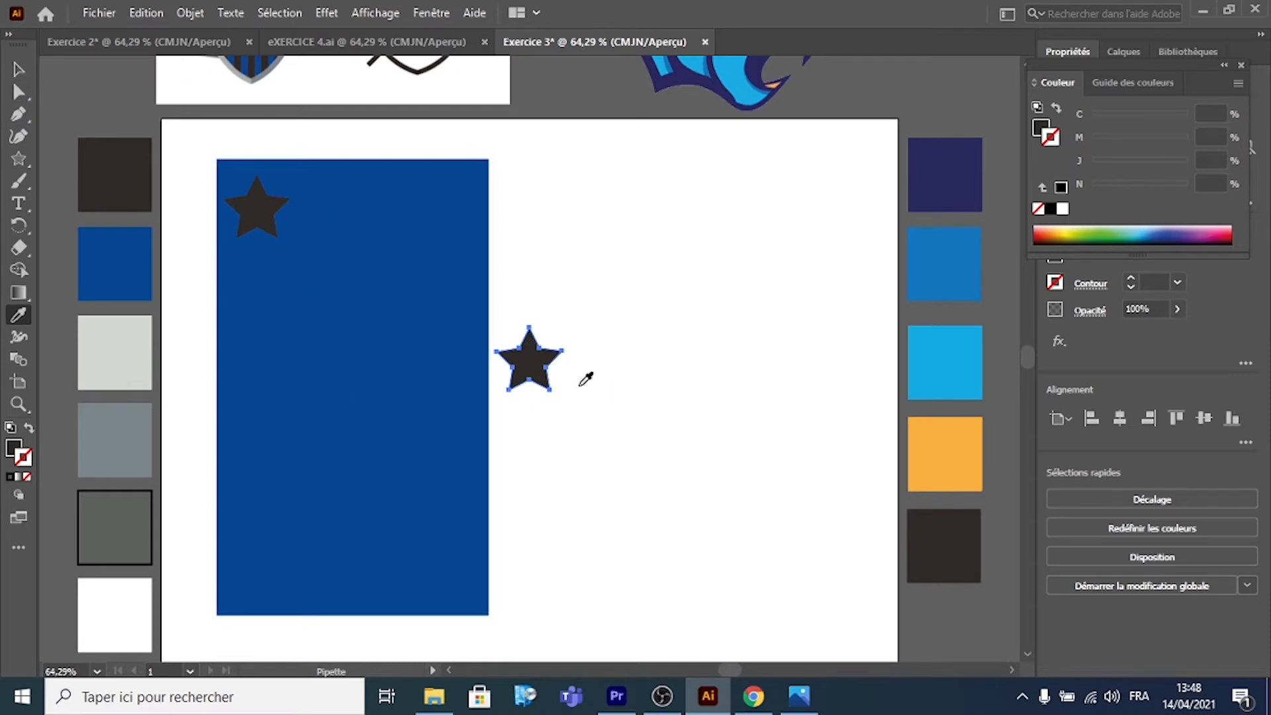
{"action": "left_click", "coordinate": [19, 69]}
{"action": "left_click_drag", "start_coordinate": [525, 363], "coordinate": [439, 209]}
{"action": "key", "text": "a"}
{"action": "key", "text": "ctrl+v"}
{"action": "key", "text": "v"}
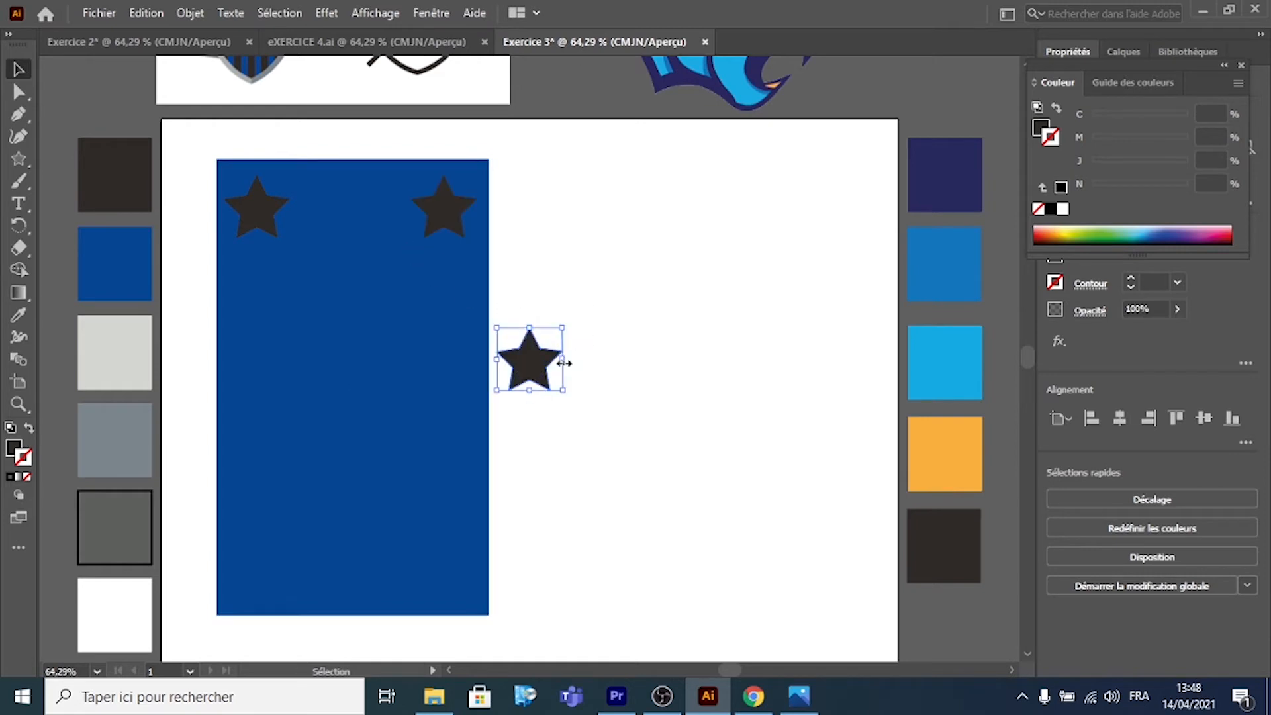
{"action": "left_click_drag", "start_coordinate": [536, 364], "coordinate": [263, 578]}
{"action": "key", "text": "a"}
{"action": "key", "text": "ctrl+v"}
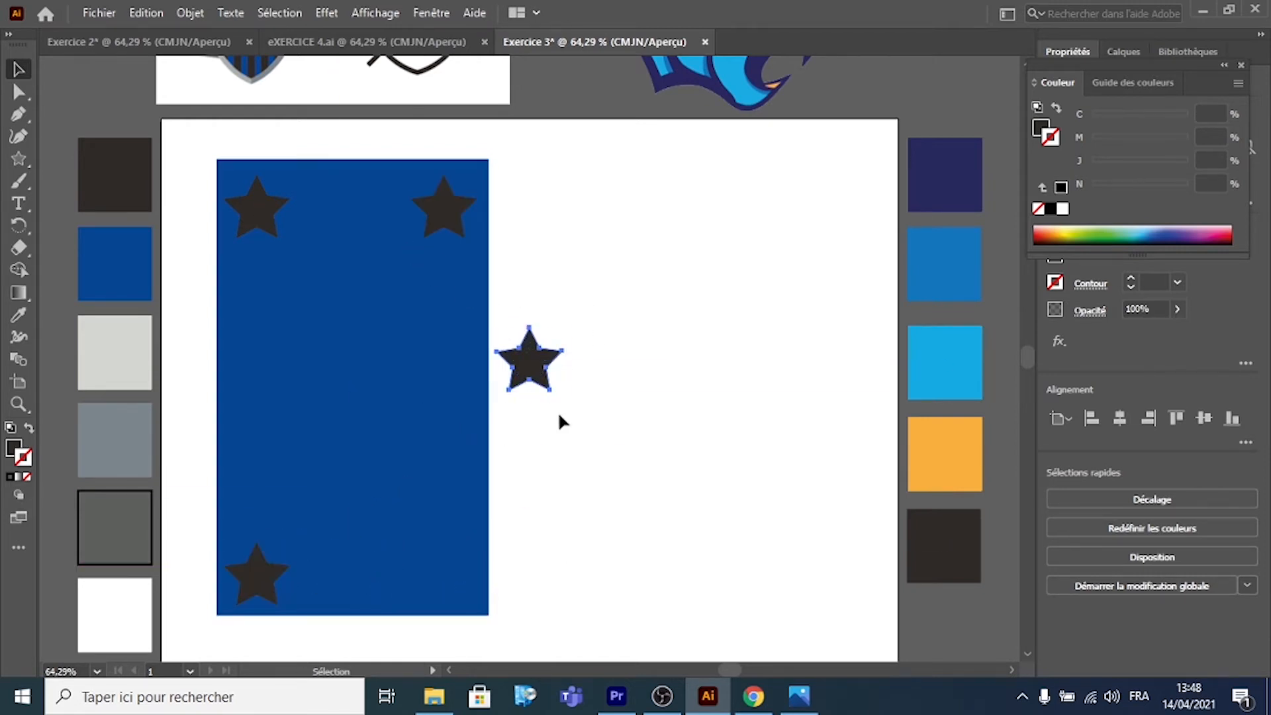
{"action": "key", "text": "v"}
{"action": "left_click_drag", "start_coordinate": [533, 372], "coordinate": [448, 587]}
Step: Draw a small circle between the two upper stars and fill it with the light grey sampled from the left palette
{"action": "left_click", "coordinate": [23, 157]}
{"action": "left_click_drag", "start_coordinate": [22, 158], "coordinate": [78, 180]}
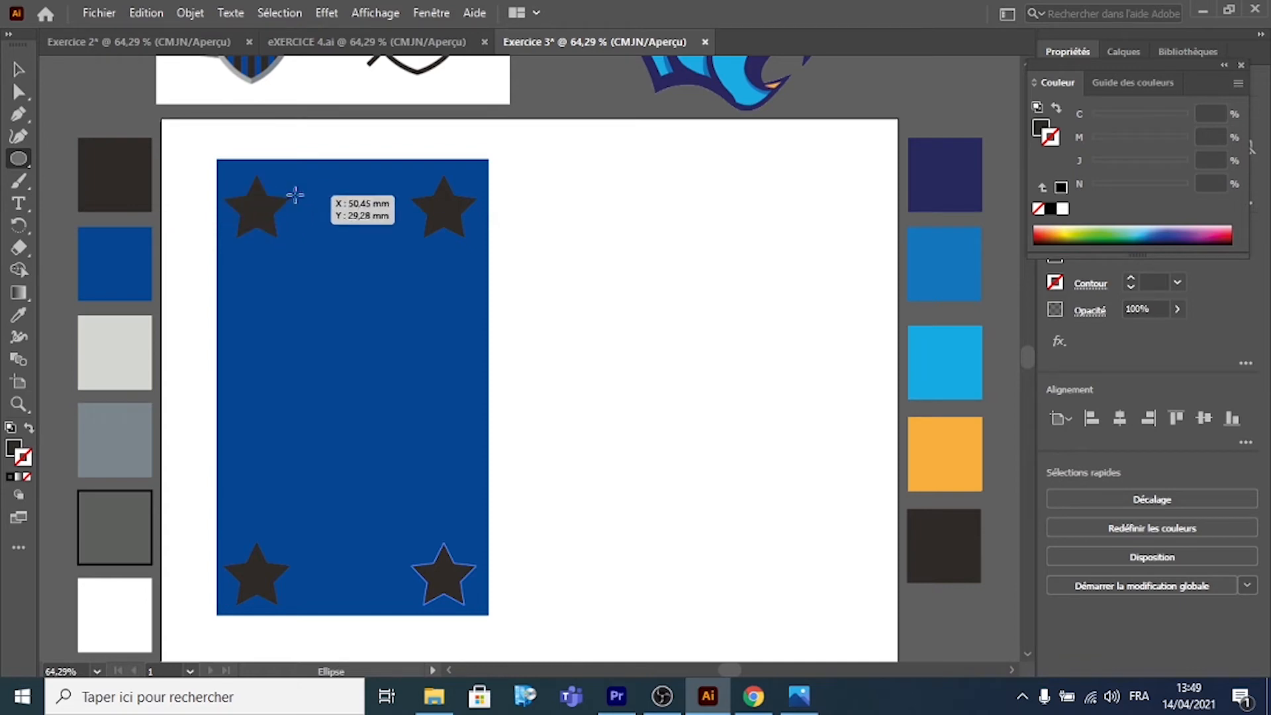
{"action": "left_click_drag", "start_coordinate": [334, 198], "coordinate": [369, 234]}
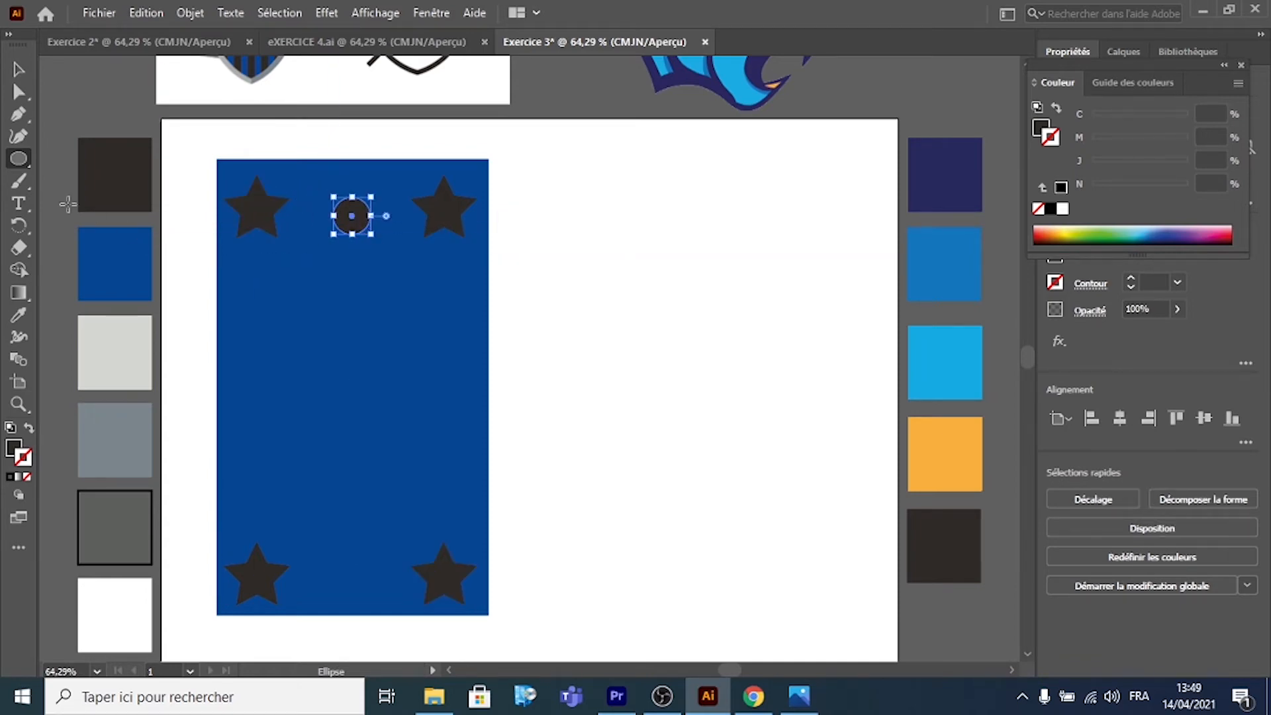
{"action": "left_click", "coordinate": [18, 315]}
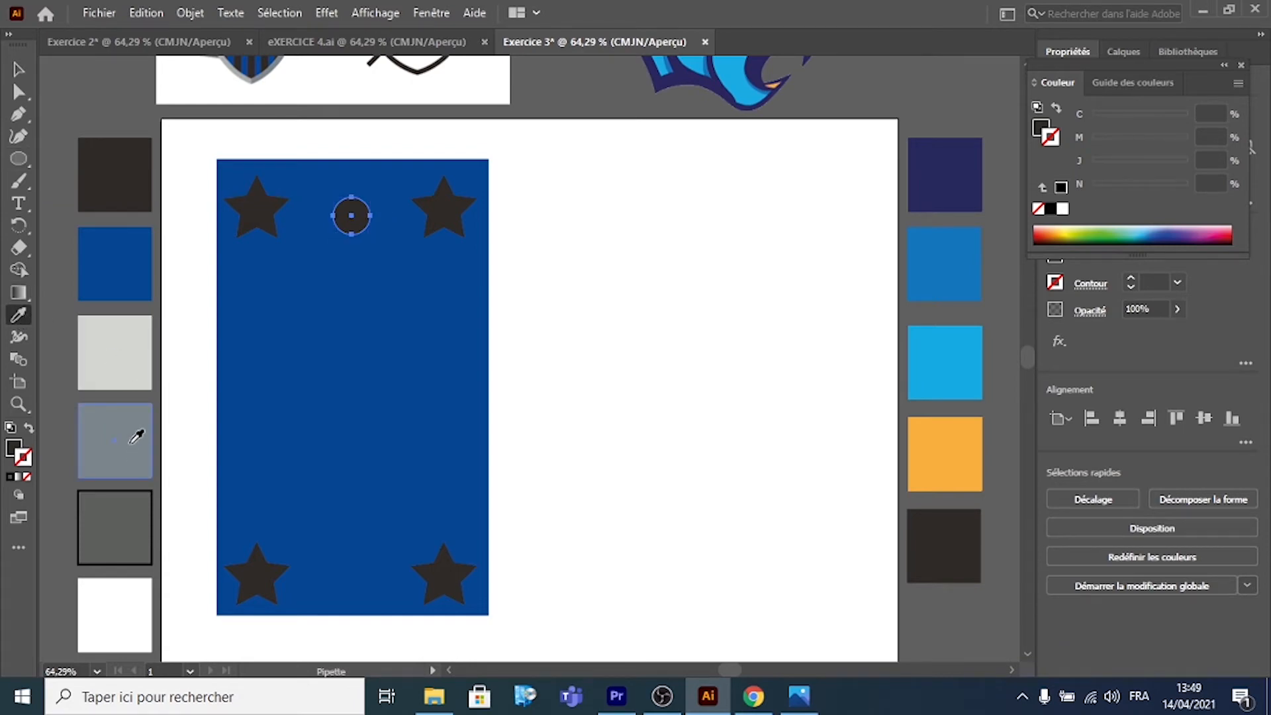
{"action": "left_click", "coordinate": [125, 360]}
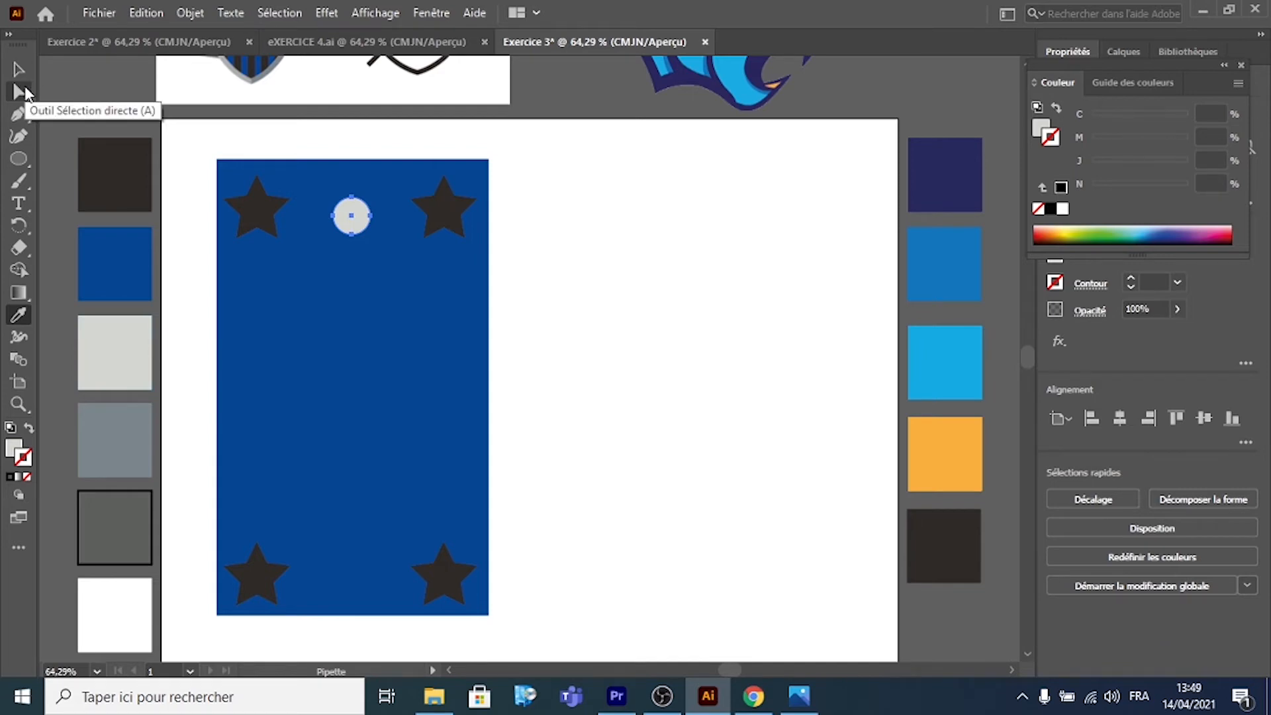
Step: Paste three copies of the light grey circle and place them midway along the rectangle's left, right and bottom edges
{"action": "key", "text": "ctrl+v"}
{"action": "left_click", "coordinate": [18, 69]}
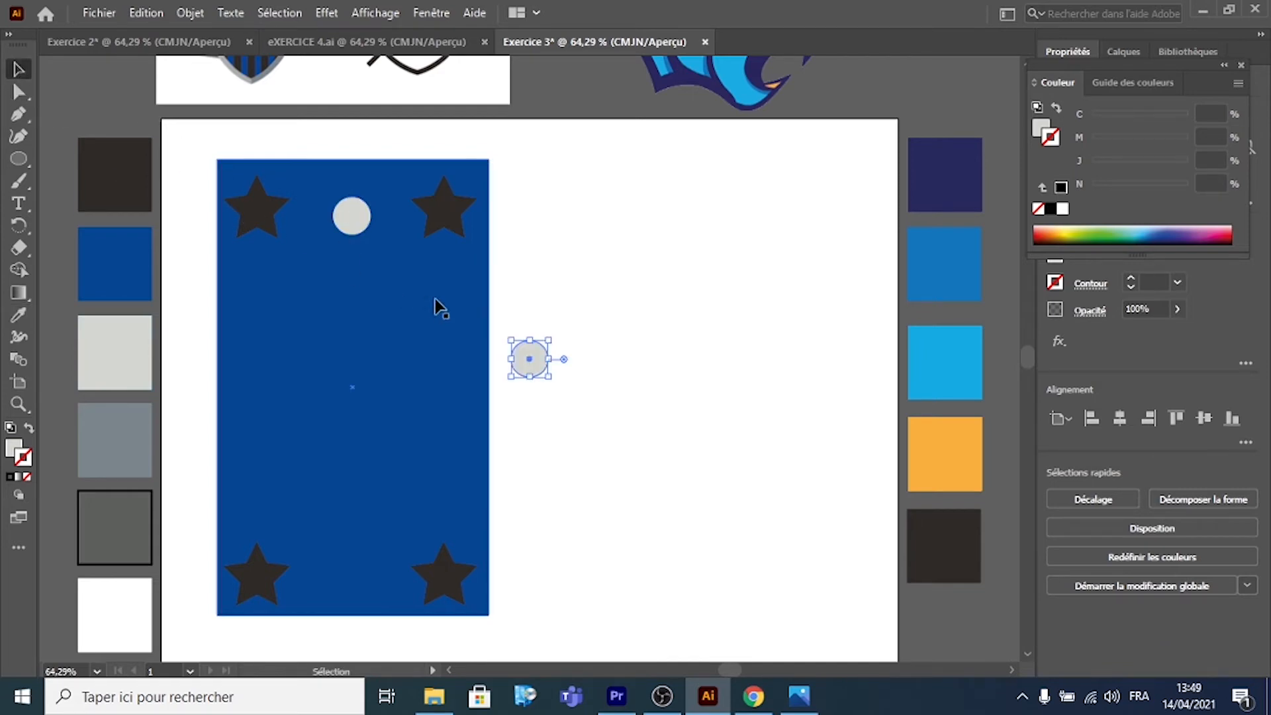
{"action": "left_click_drag", "start_coordinate": [536, 357], "coordinate": [265, 395]}
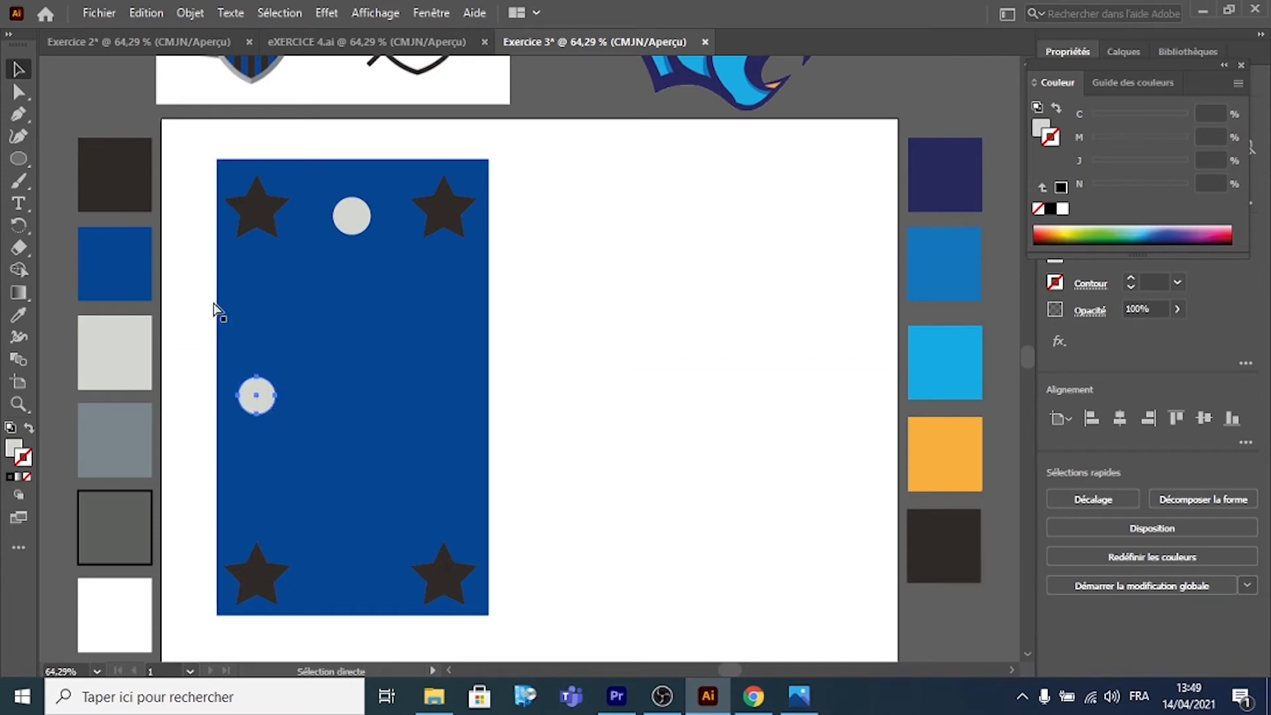
{"action": "key", "text": "ctrl+v"}
{"action": "left_click_drag", "start_coordinate": [529, 363], "coordinate": [368, 591]}
{"action": "key", "text": "ctrl+v"}
{"action": "key", "text": "ctrl+z"}
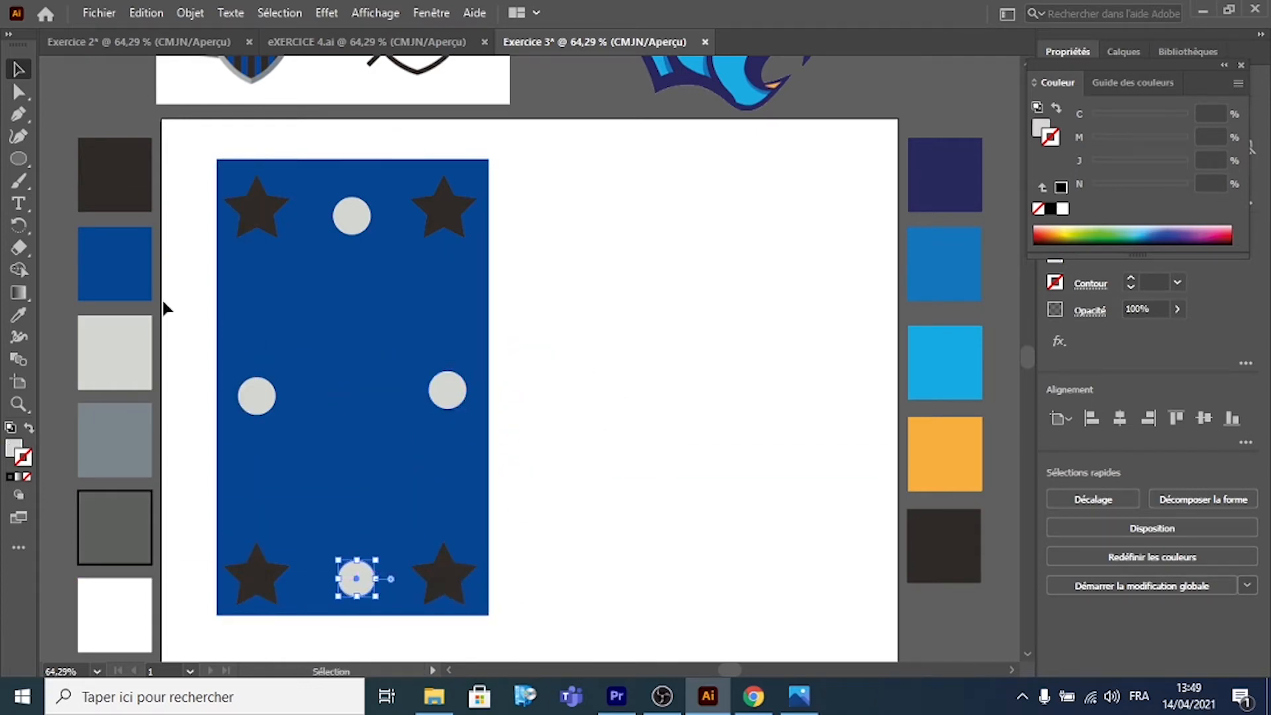
Step: Draw a hexagon, apply the black-outlined dark grey square's appearance to it, and centre it in the blue rectangle
{"action": "left_click_drag", "start_coordinate": [25, 156], "coordinate": [94, 212]}
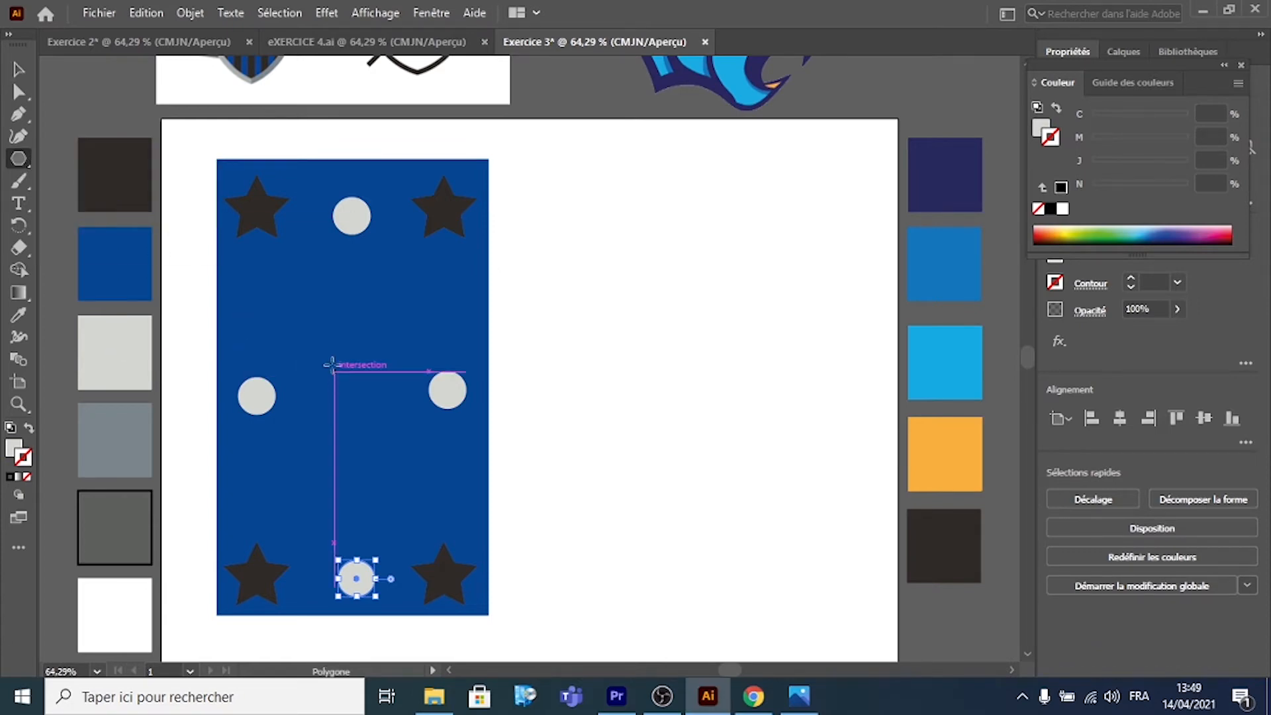
{"action": "left_click_drag", "start_coordinate": [312, 332], "coordinate": [340, 375]}
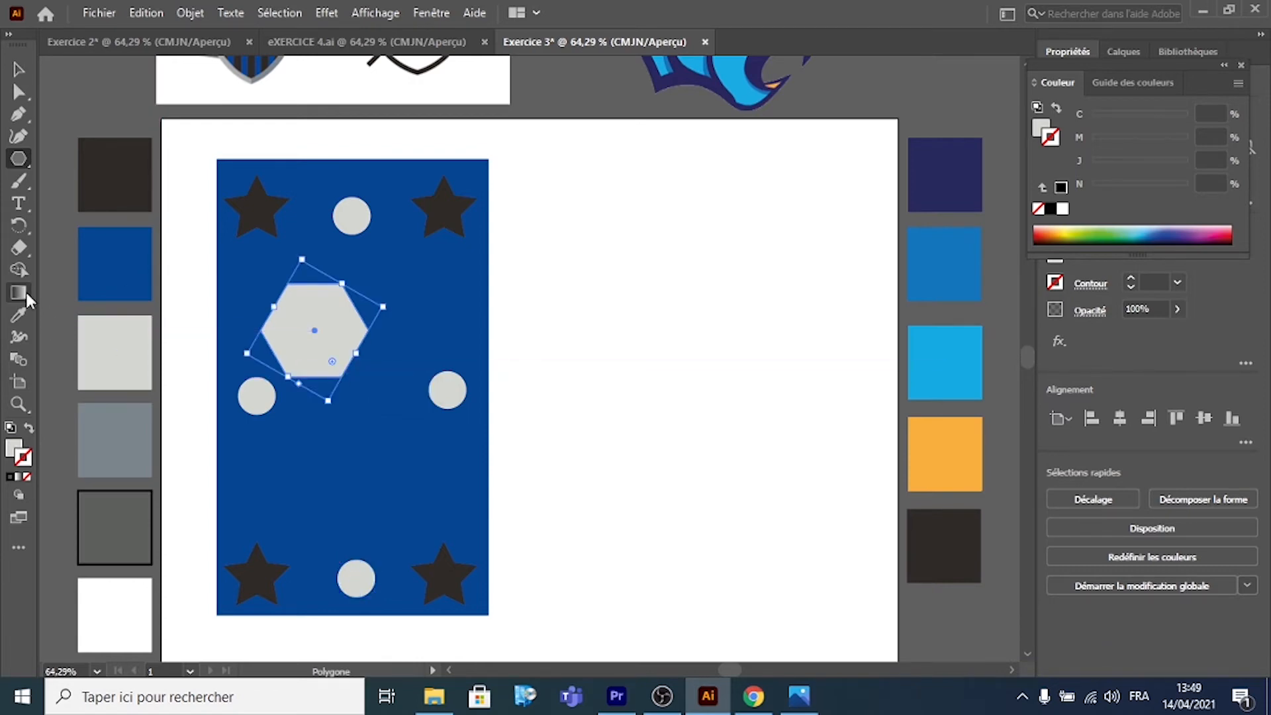
{"action": "left_click", "coordinate": [19, 315]}
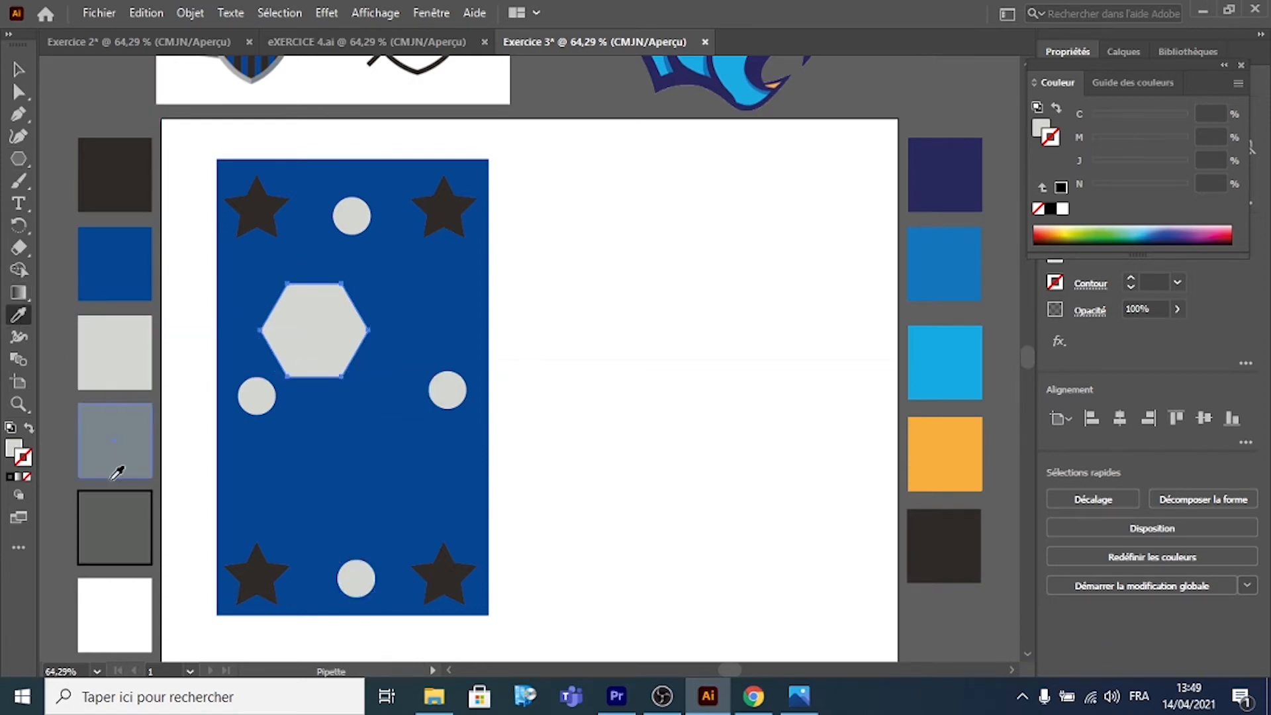
{"action": "left_click", "coordinate": [113, 537]}
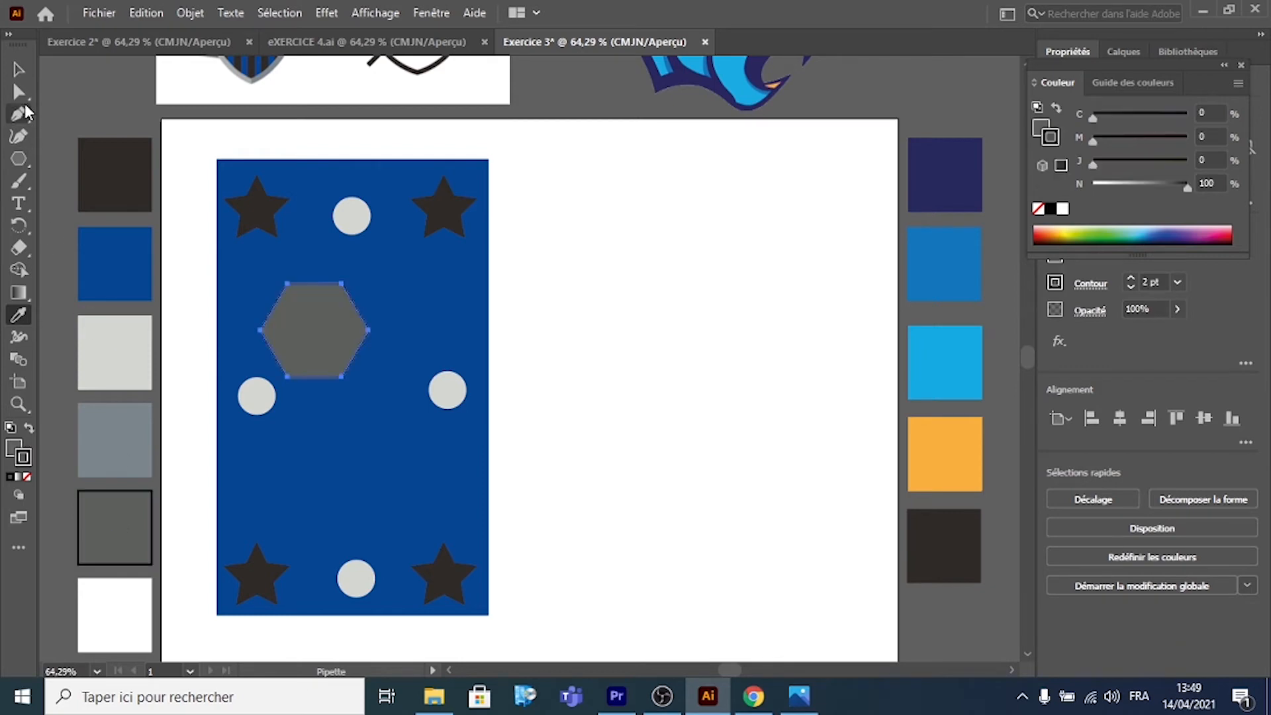
{"action": "left_click", "coordinate": [19, 69]}
{"action": "left_click_drag", "start_coordinate": [337, 328], "coordinate": [374, 375]}
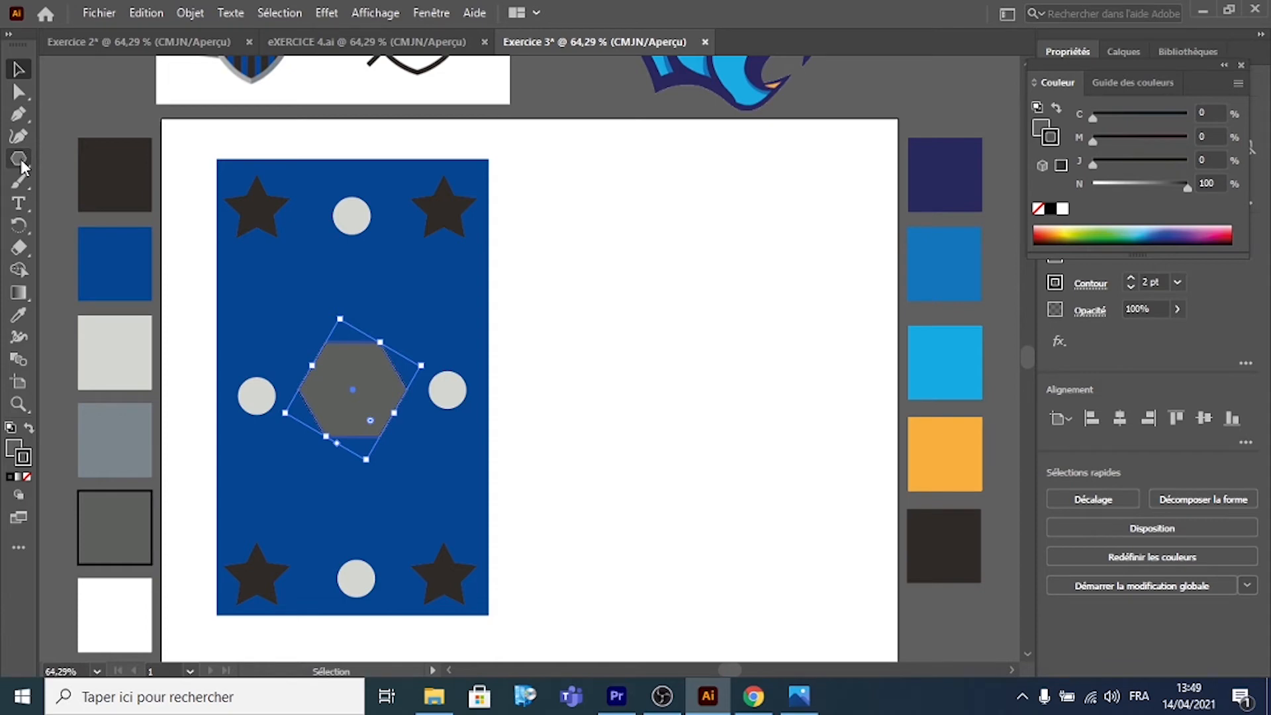
Step: Draw a horizontal line between the upper circle and the hexagon, with a 6 pt stroke
{"action": "left_click_drag", "start_coordinate": [21, 159], "coordinate": [105, 250]}
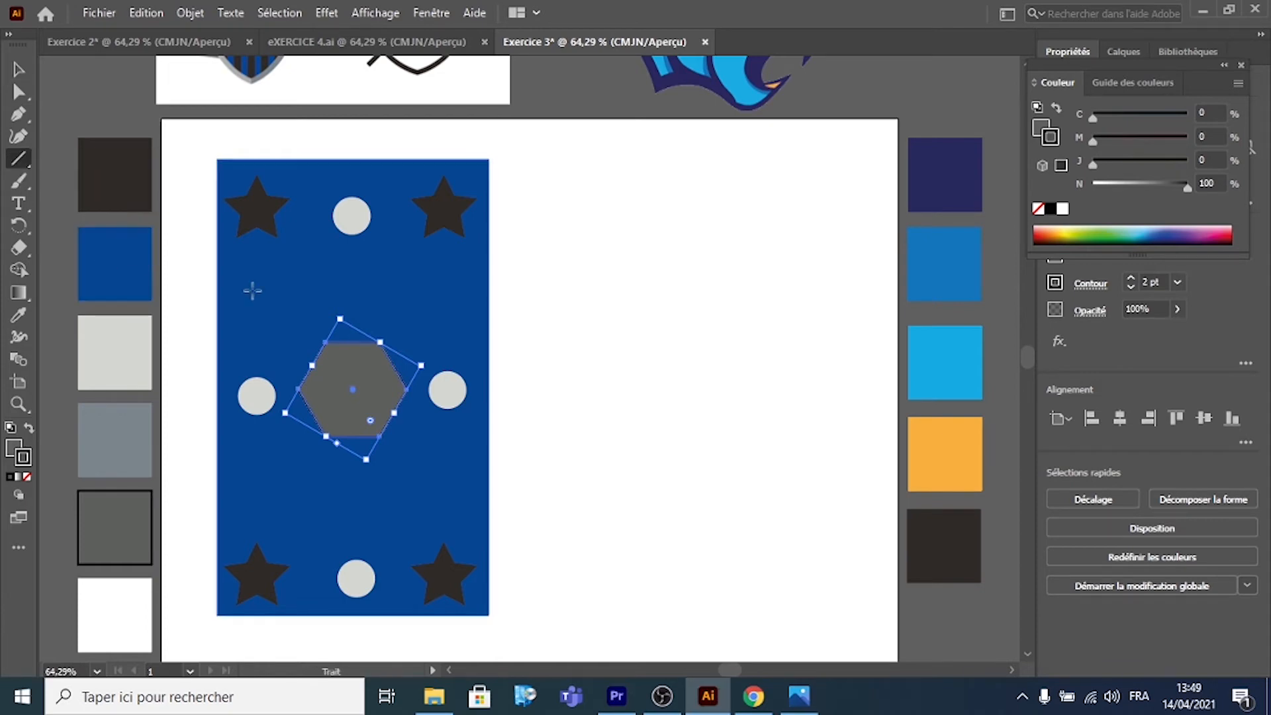
{"action": "left_click_drag", "start_coordinate": [262, 279], "coordinate": [443, 279]}
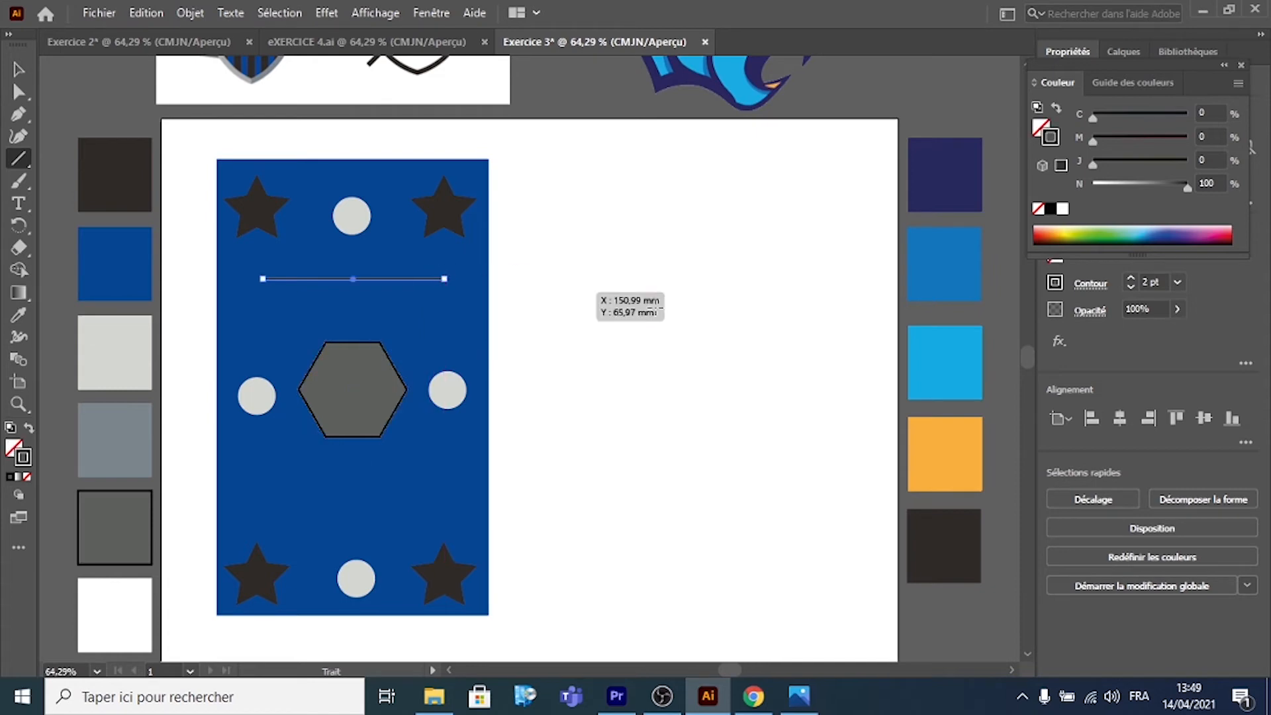
{"action": "left_click", "coordinate": [1131, 279]}
{"action": "left_click", "coordinate": [1131, 279]}
{"action": "left_click", "coordinate": [1131, 279]}
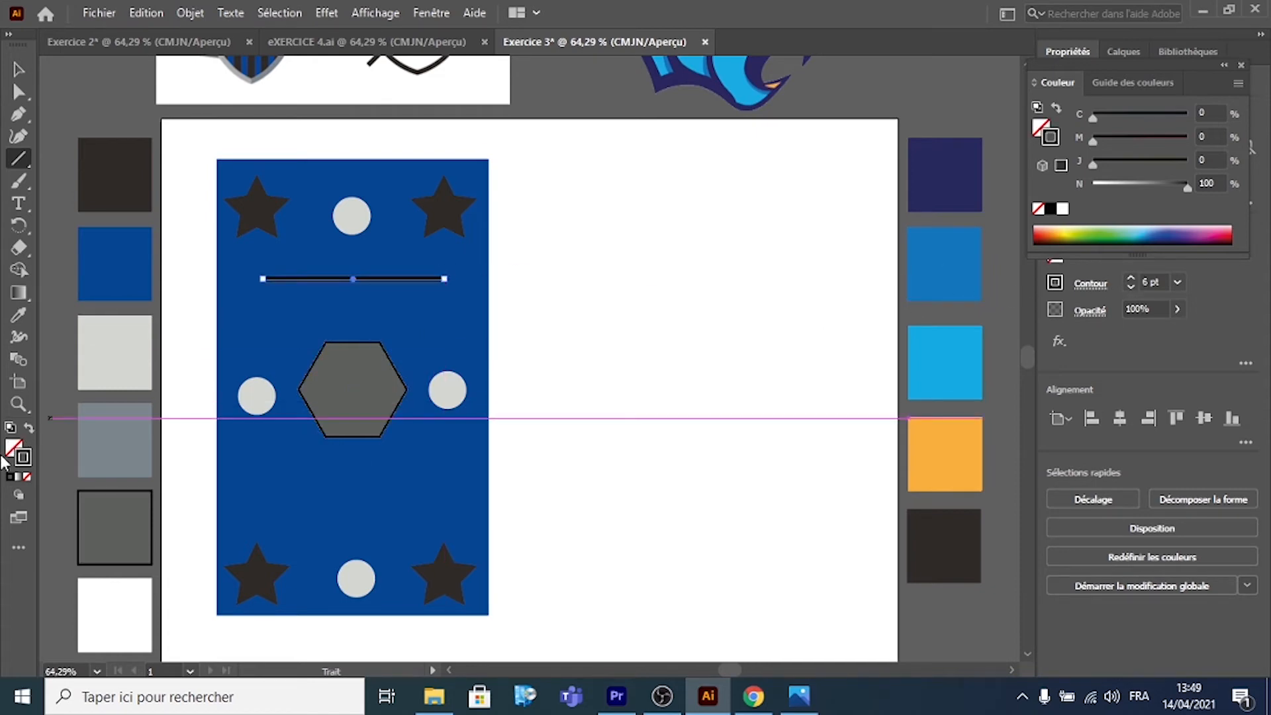
Step: Recolour the line's stroke with the white sampled from the left palette, without a fill, and set its weight to 7 pt
{"action": "left_click", "coordinate": [19, 315]}
{"action": "left_click", "coordinate": [114, 611]}
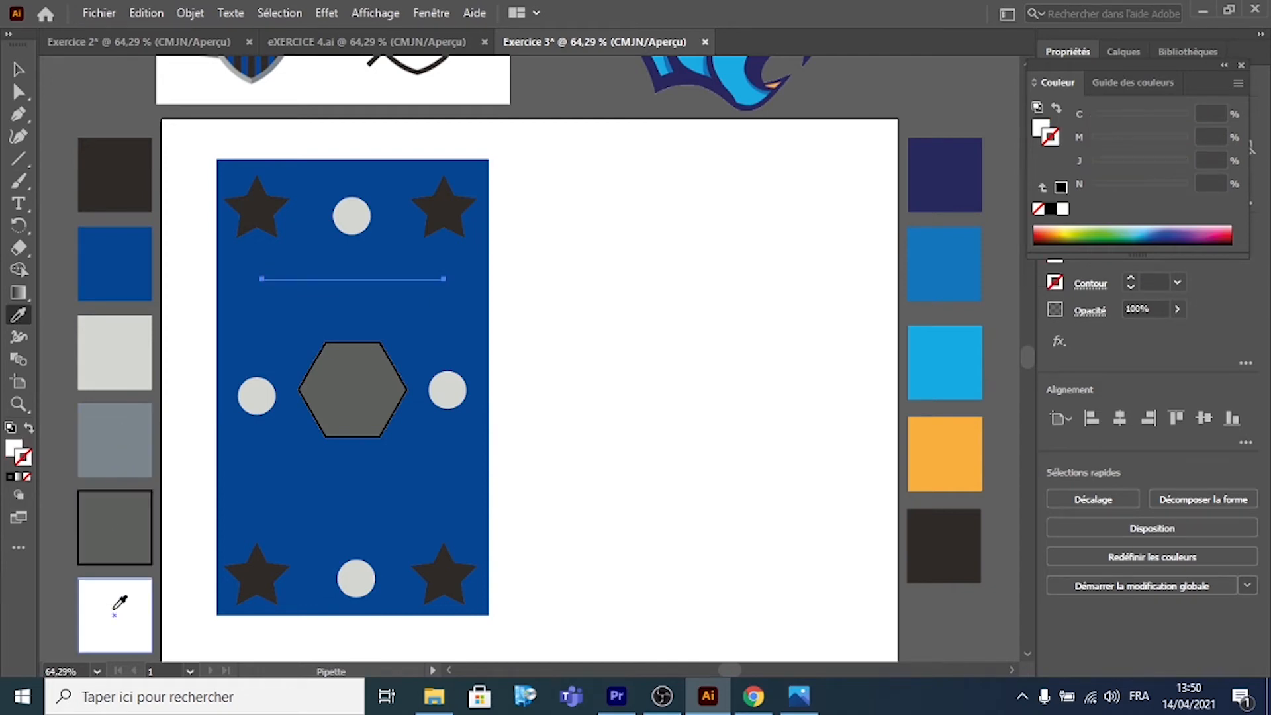
{"action": "left_click", "coordinate": [29, 429]}
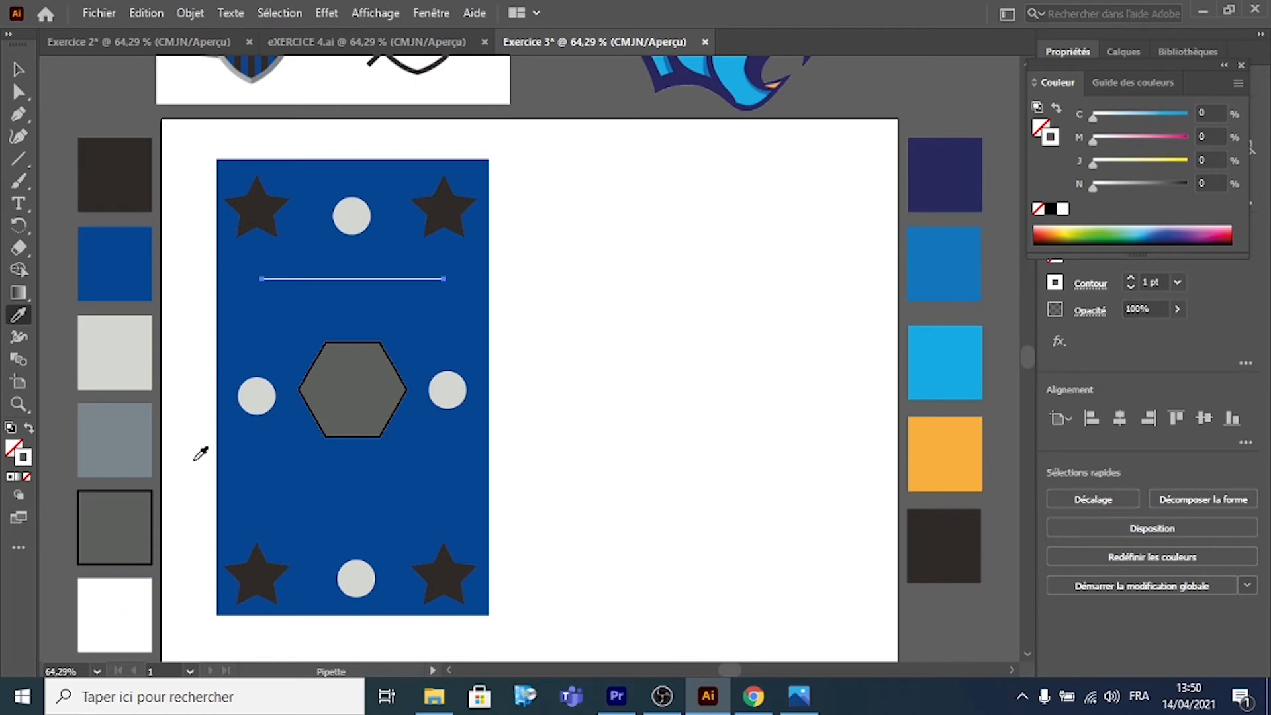
{"action": "left_click", "coordinate": [1132, 278]}
{"action": "left_click", "coordinate": [1132, 278]}
{"action": "left_click", "coordinate": [1132, 278]}
{"action": "left_click", "coordinate": [1131, 278]}
{"action": "left_click", "coordinate": [1132, 278]}
{"action": "left_click", "coordinate": [1132, 278]}
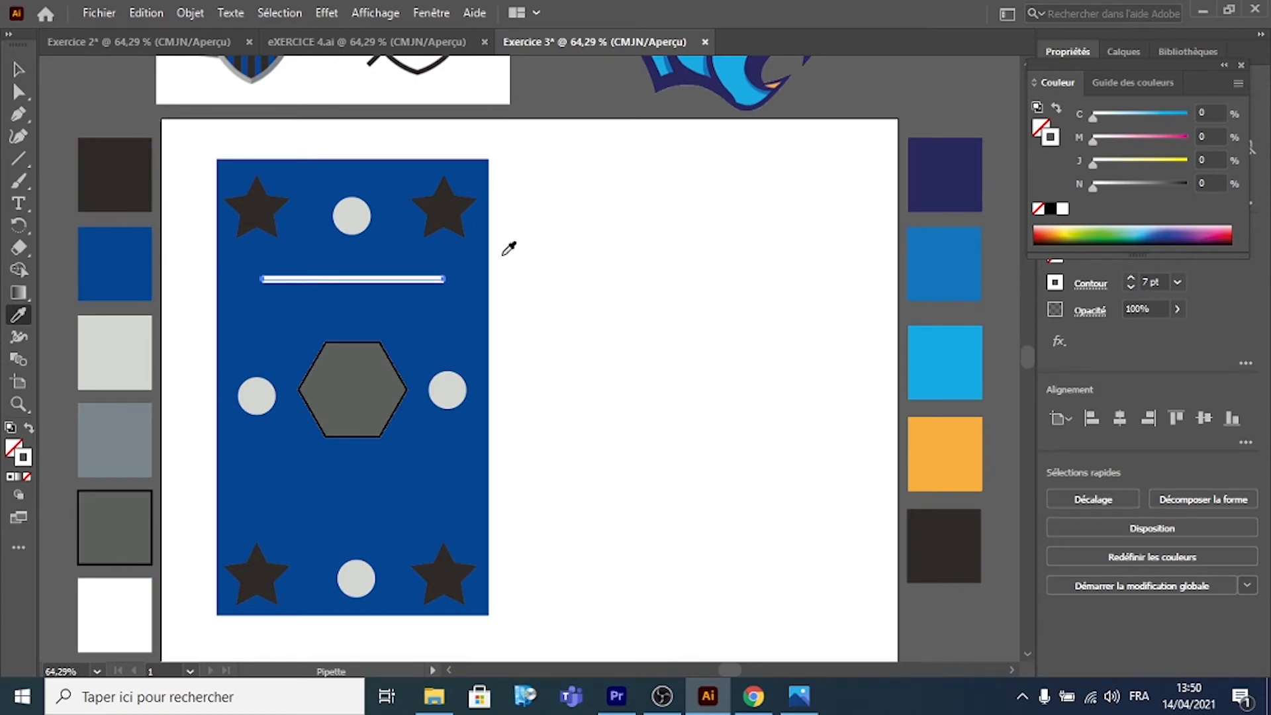
Step: Apply the lens-shaped width profile, tapered at both ends, to the white line's stroke
{"action": "left_click", "coordinate": [1092, 286]}
{"action": "left_click", "coordinate": [1006, 571]}
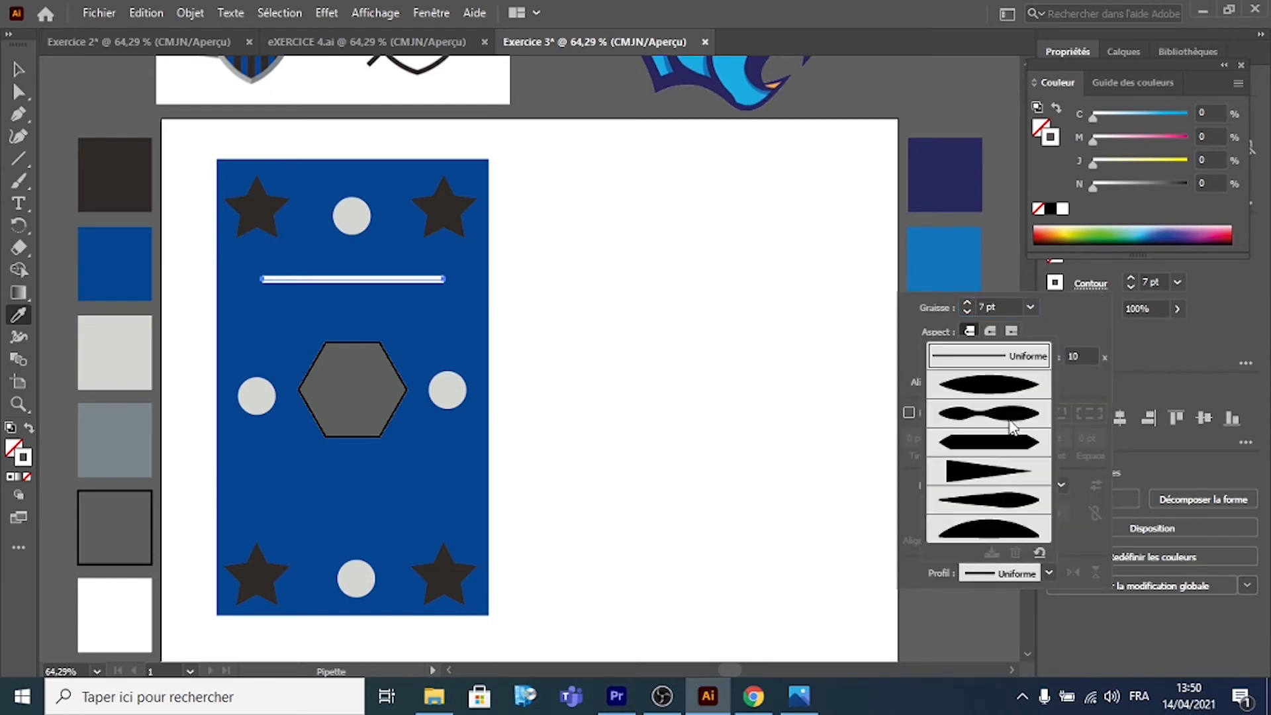
{"action": "left_click", "coordinate": [999, 388]}
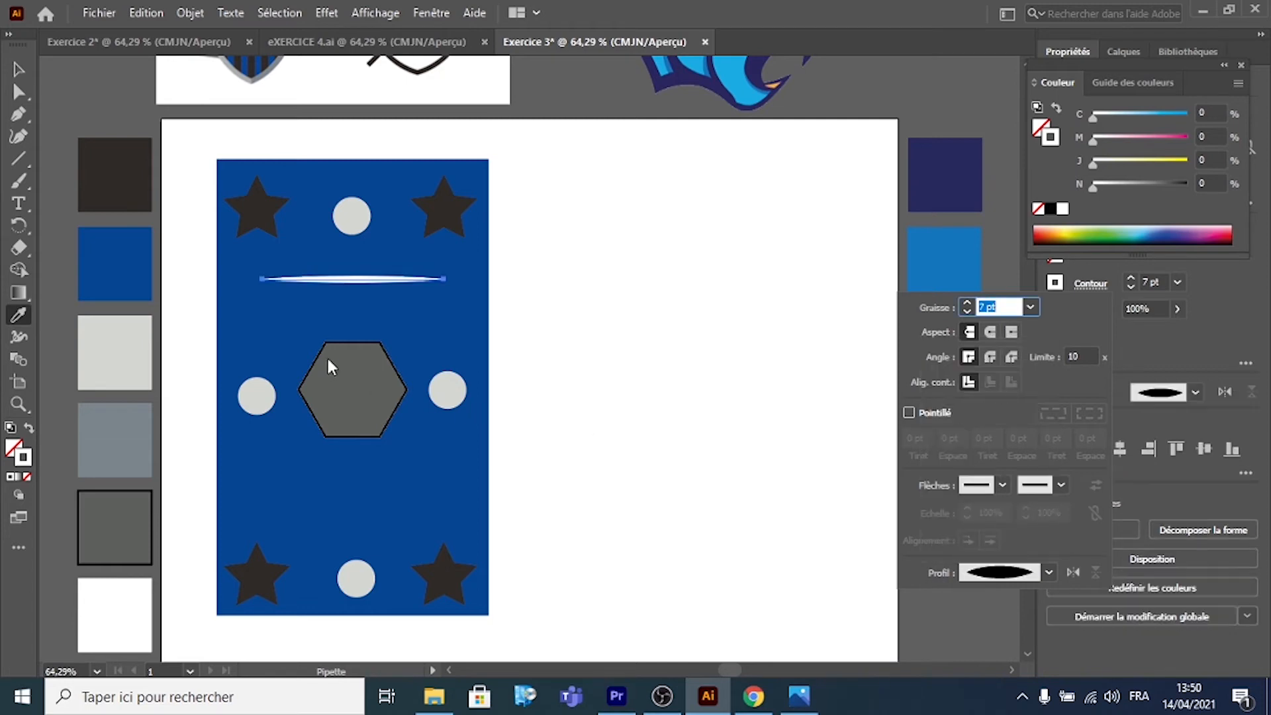
{"action": "left_click", "coordinate": [13, 71]}
{"action": "left_click", "coordinate": [18, 68]}
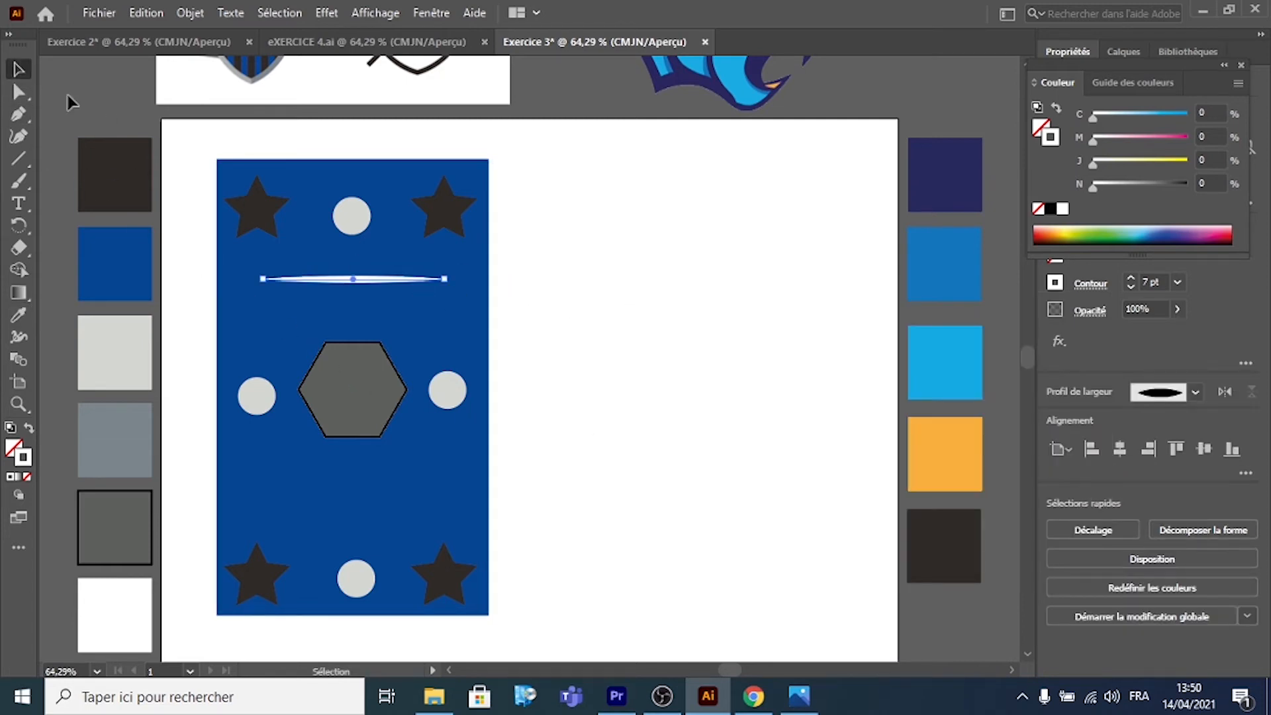
Step: Duplicate the tapered white line and place the copy below the hexagon, above the lower stars
{"action": "left_click", "coordinate": [570, 300]}
{"action": "left_click", "coordinate": [352, 280]}
{"action": "left_click_drag", "start_coordinate": [351, 279], "coordinate": [337, 498]}
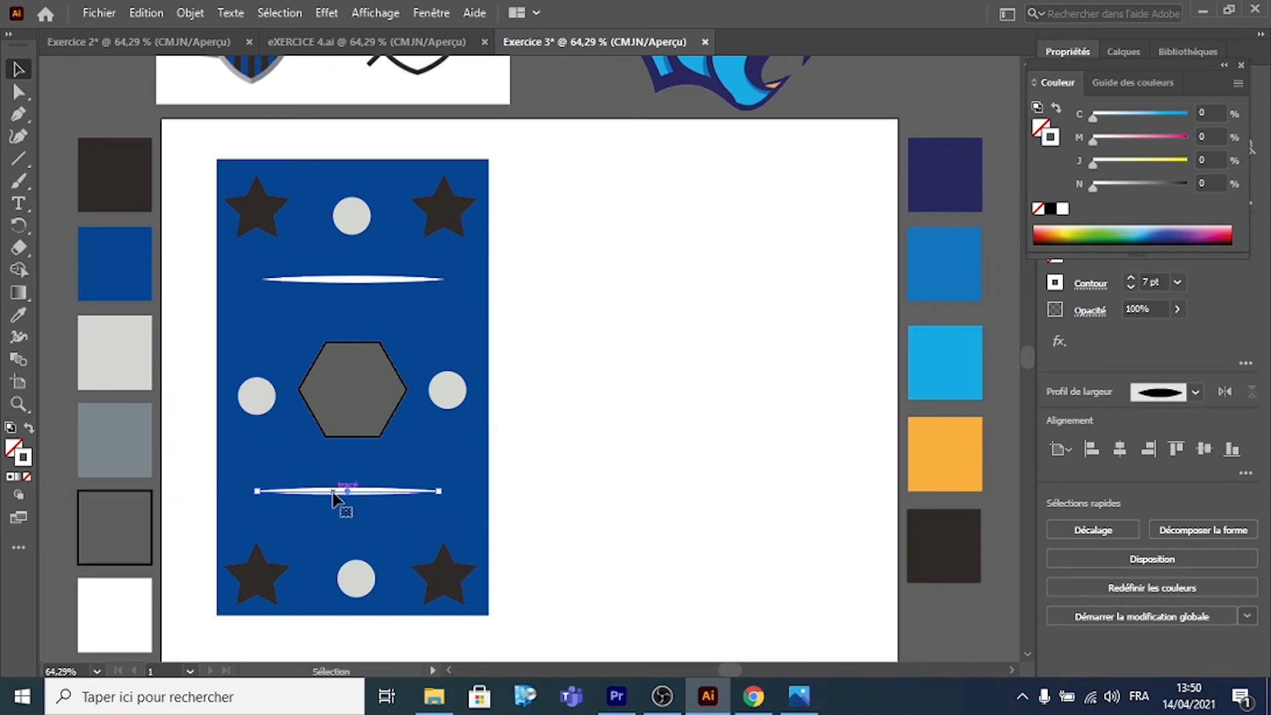
Step: Lock the blue background rectangle so the shapes on it can be selected separately
{"action": "left_click", "coordinate": [254, 326]}
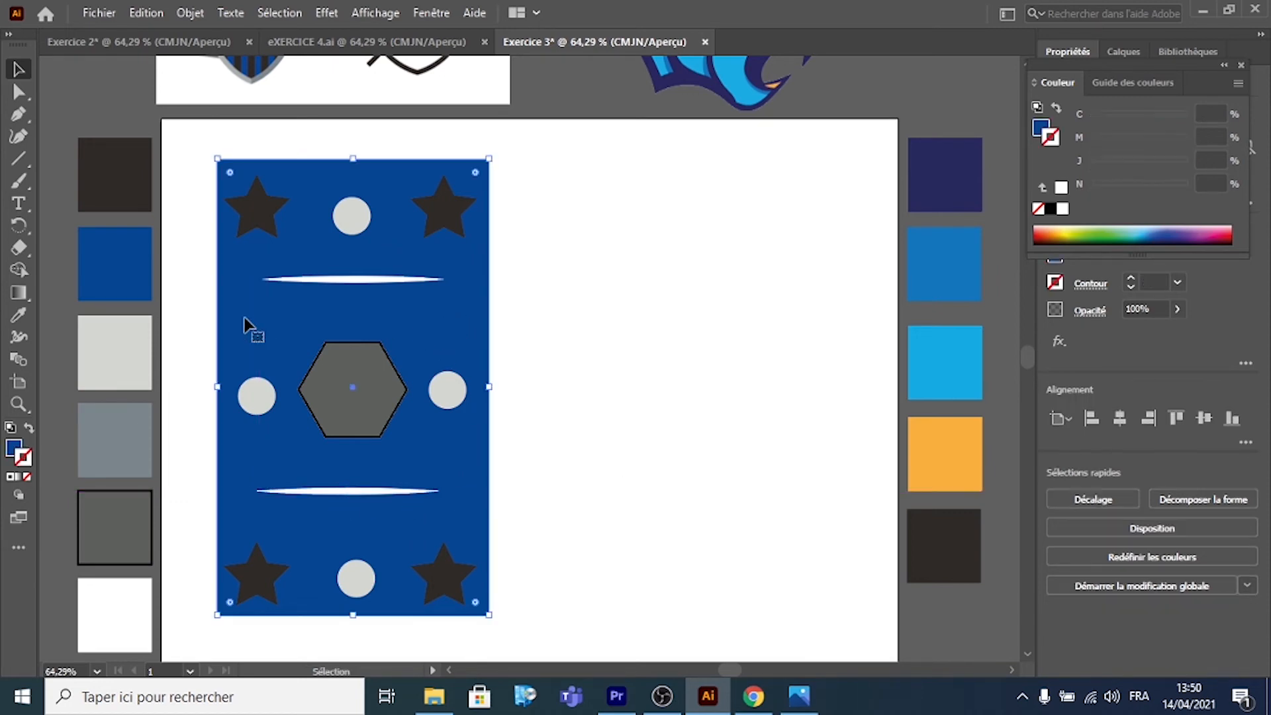
{"action": "left_click", "coordinate": [190, 13]}
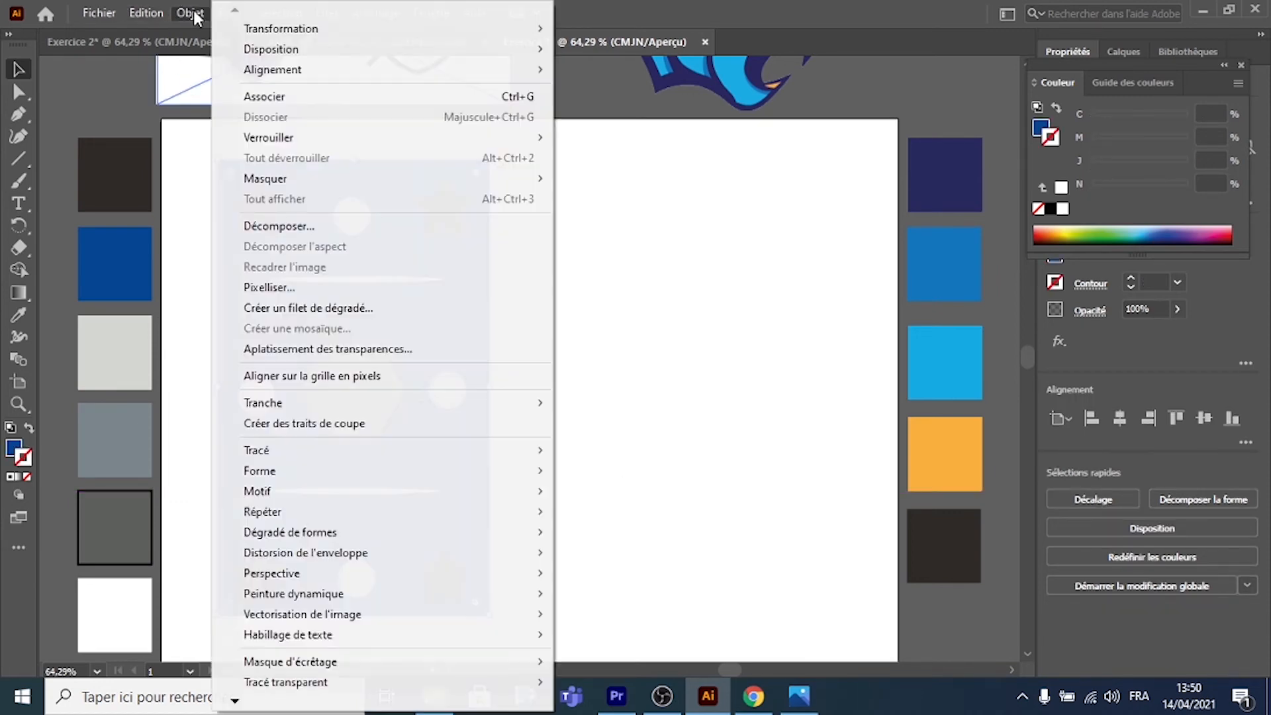
{"action": "mouse_move", "coordinate": [286, 139]}
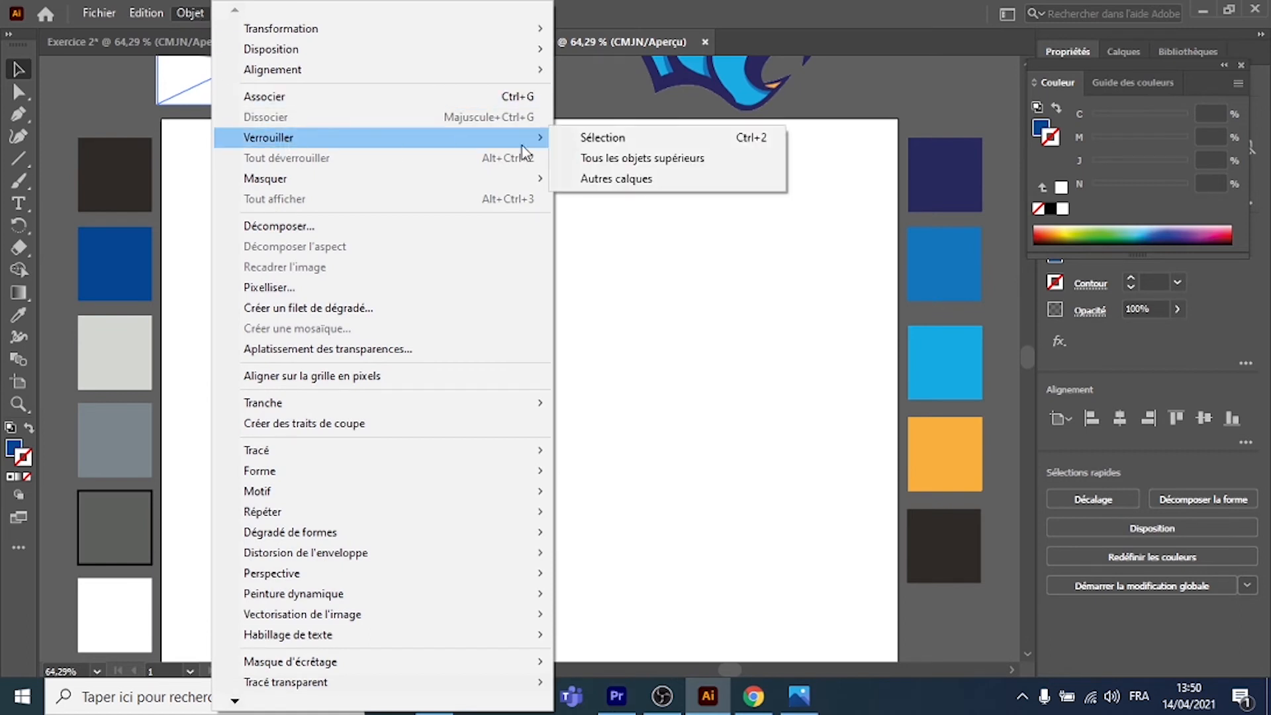
{"action": "left_click", "coordinate": [583, 137]}
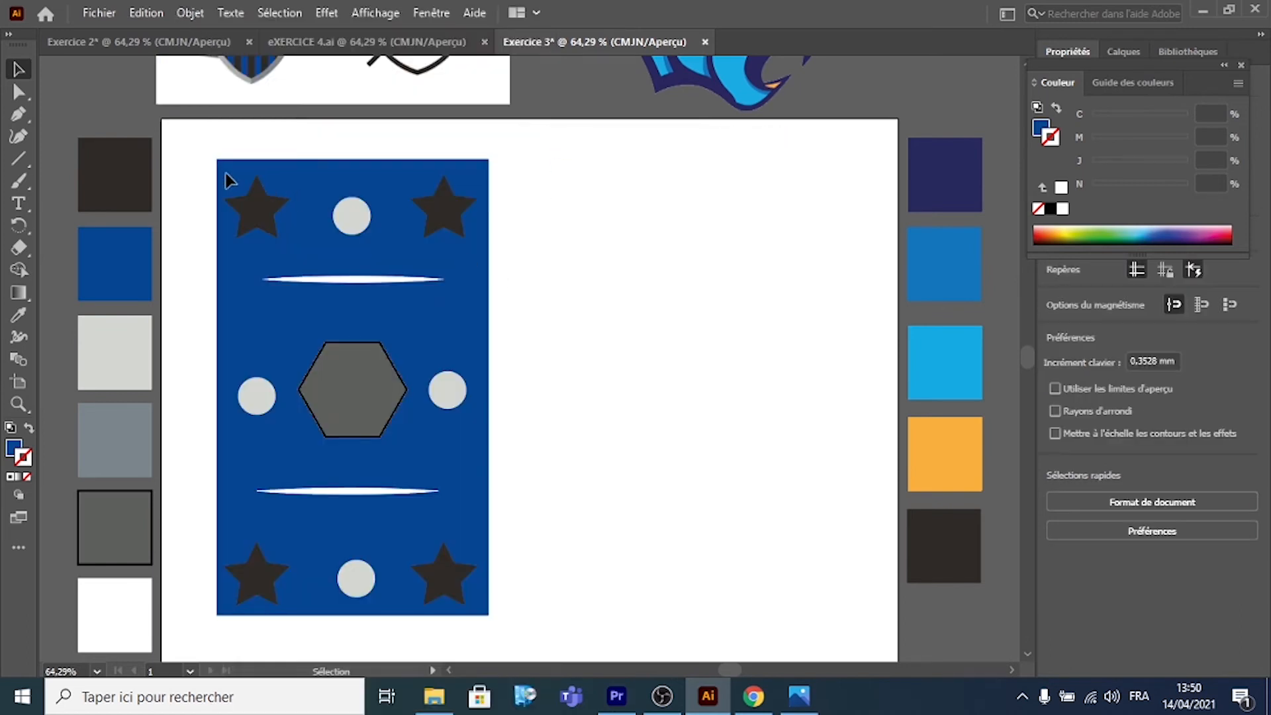
Step: Align the shapes in the upper star row, the hexagon row and the lower star row on their vertical centres, row by row
{"action": "left_click_drag", "start_coordinate": [225, 180], "coordinate": [570, 268]}
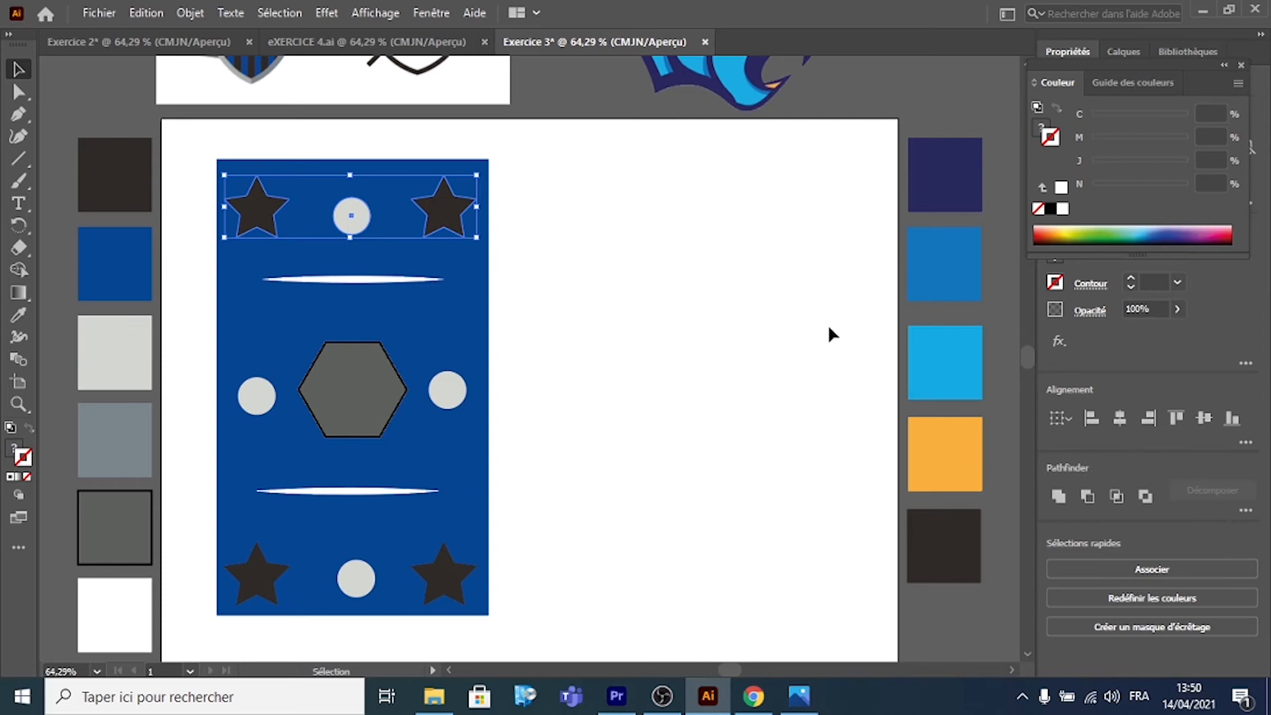
{"action": "left_click", "coordinate": [1149, 419]}
{"action": "left_click", "coordinate": [574, 295]}
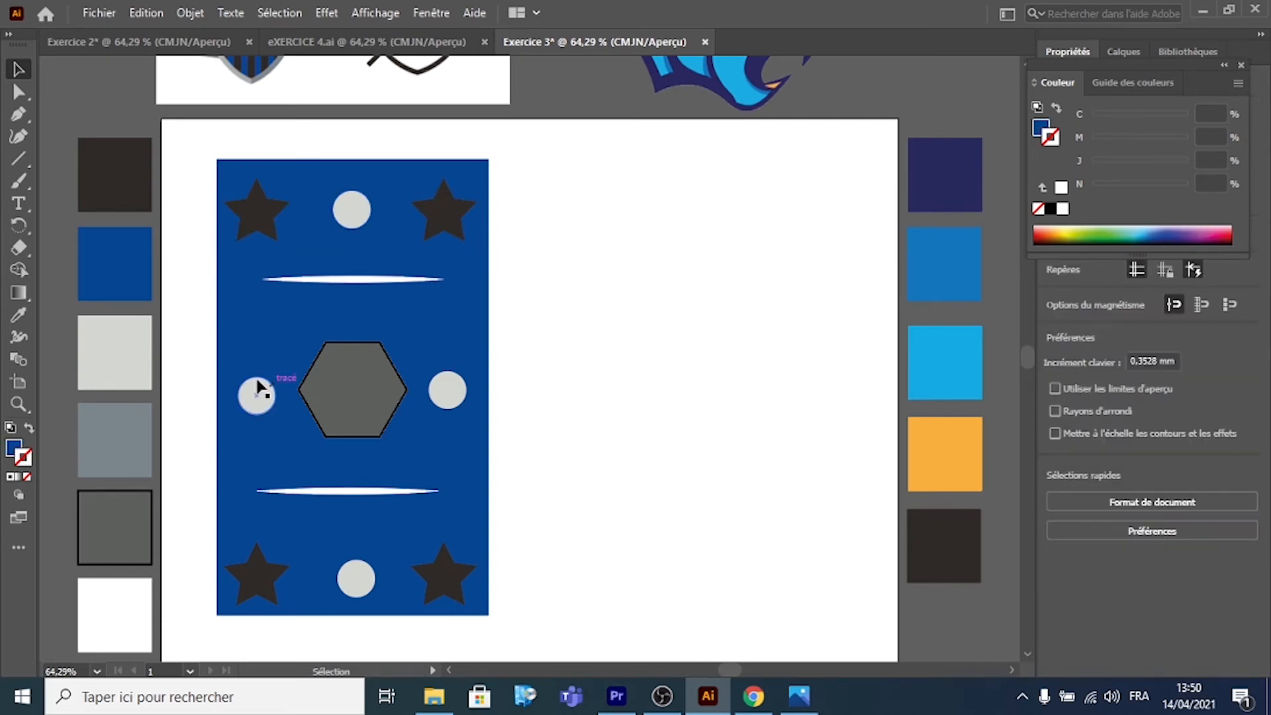
{"action": "left_click_drag", "start_coordinate": [467, 430], "coordinate": [469, 431]}
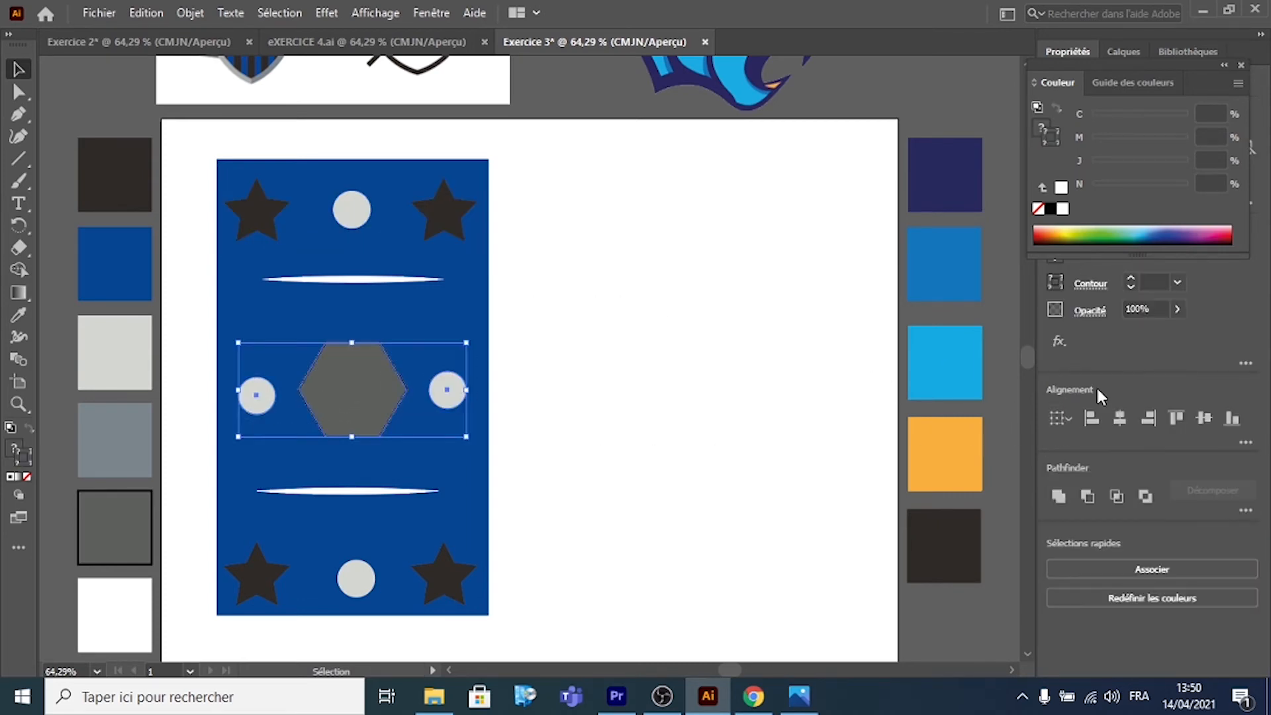
{"action": "left_click", "coordinate": [1202, 419]}
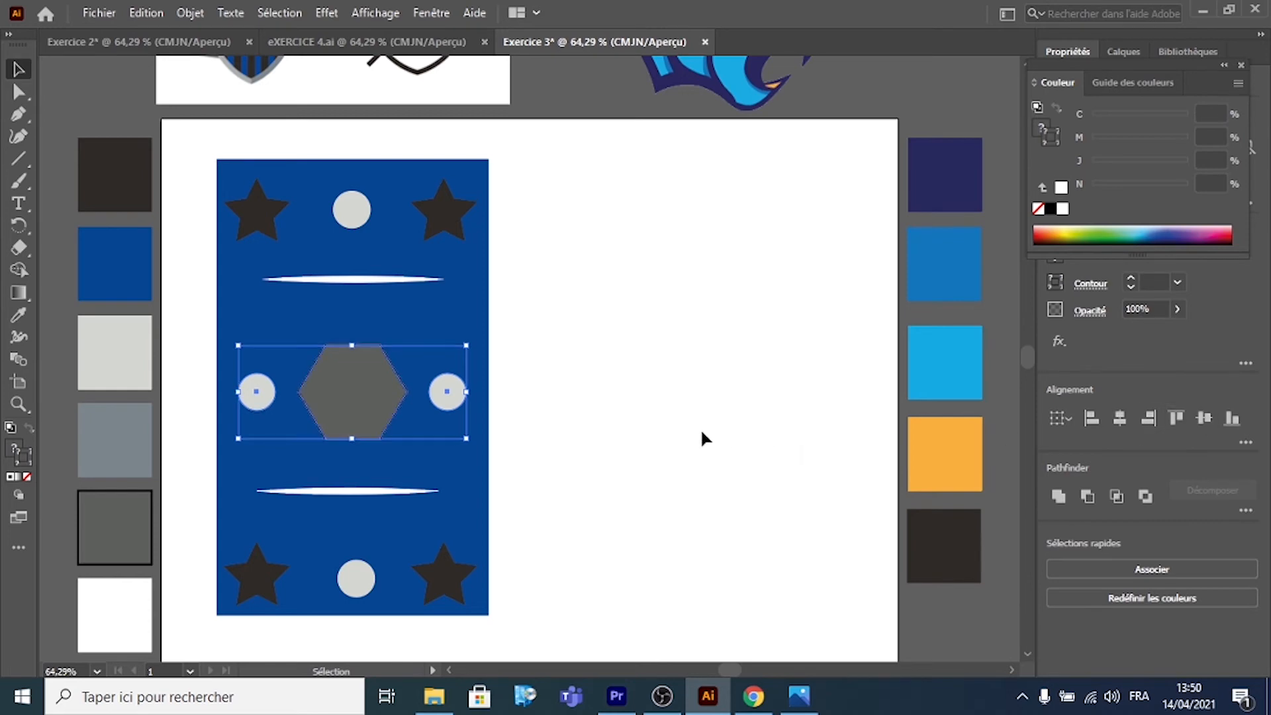
{"action": "left_click", "coordinate": [700, 427]}
{"action": "left_click_drag", "start_coordinate": [298, 606], "coordinate": [506, 639]}
{"action": "left_click", "coordinate": [1200, 420]}
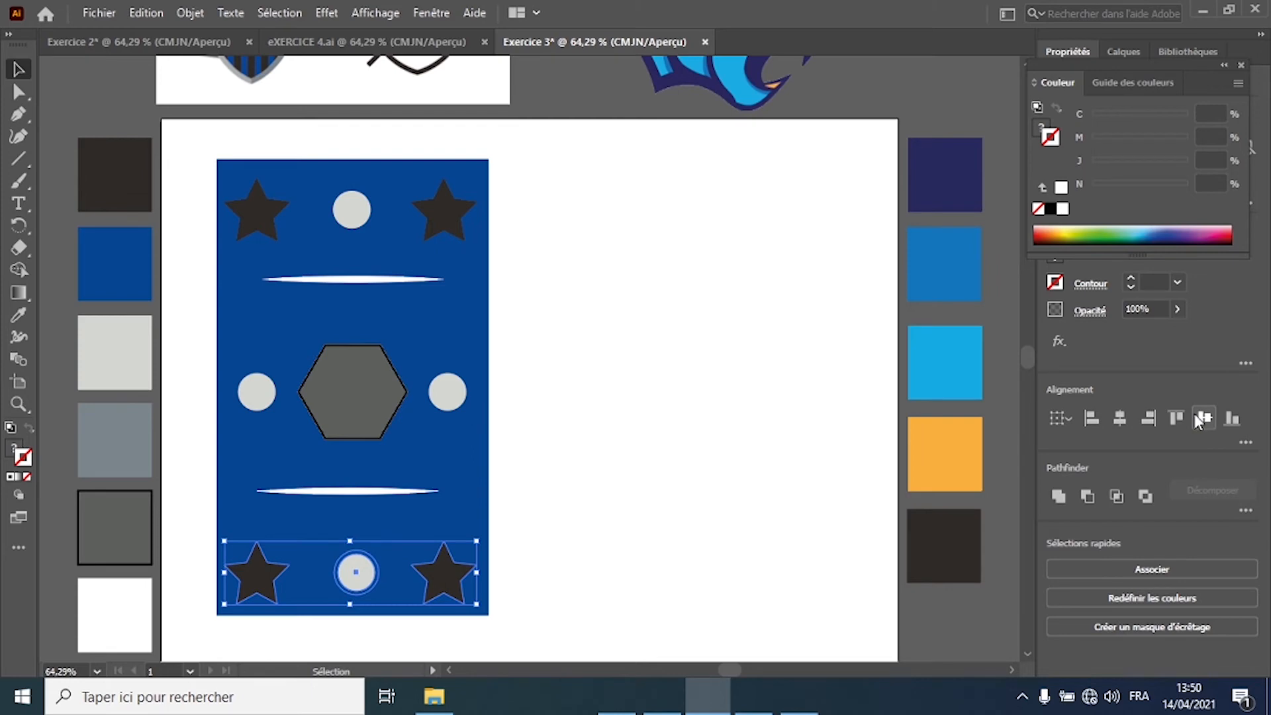
Step: Align the right column's two stars and circle on their horizontal centres
{"action": "left_click_drag", "start_coordinate": [431, 170], "coordinate": [464, 604]}
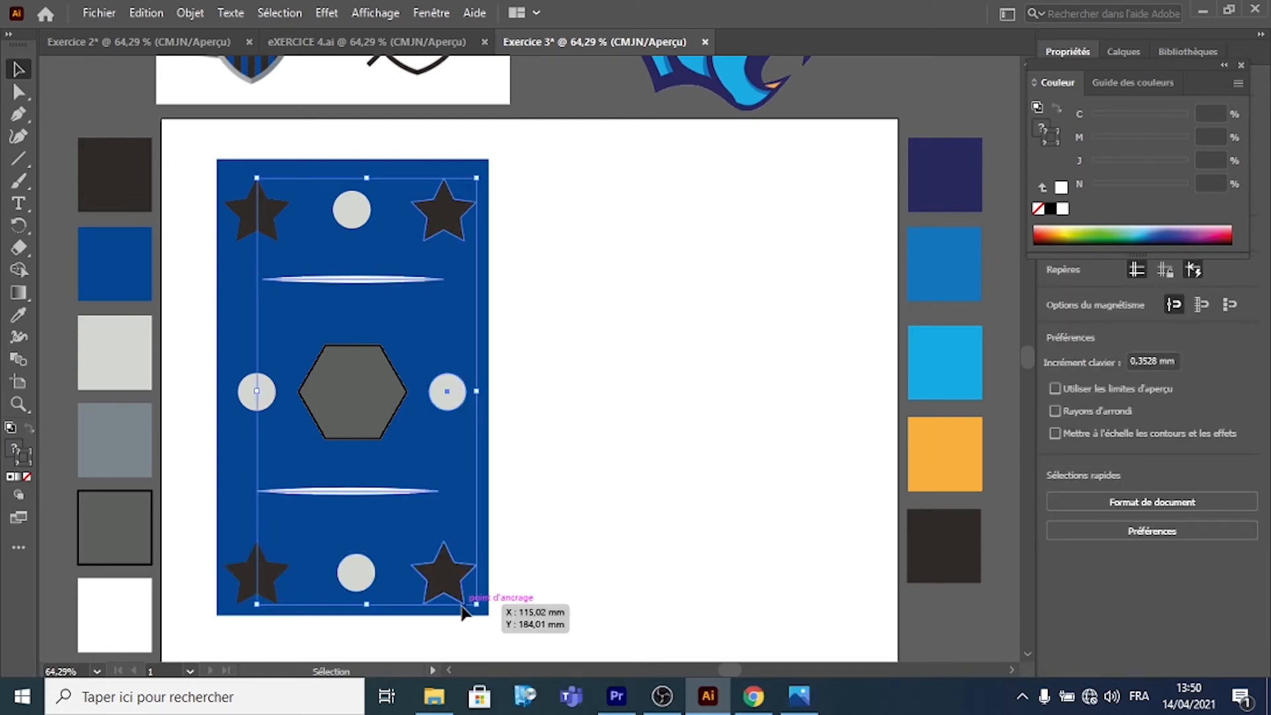
{"action": "left_click", "coordinate": [516, 512]}
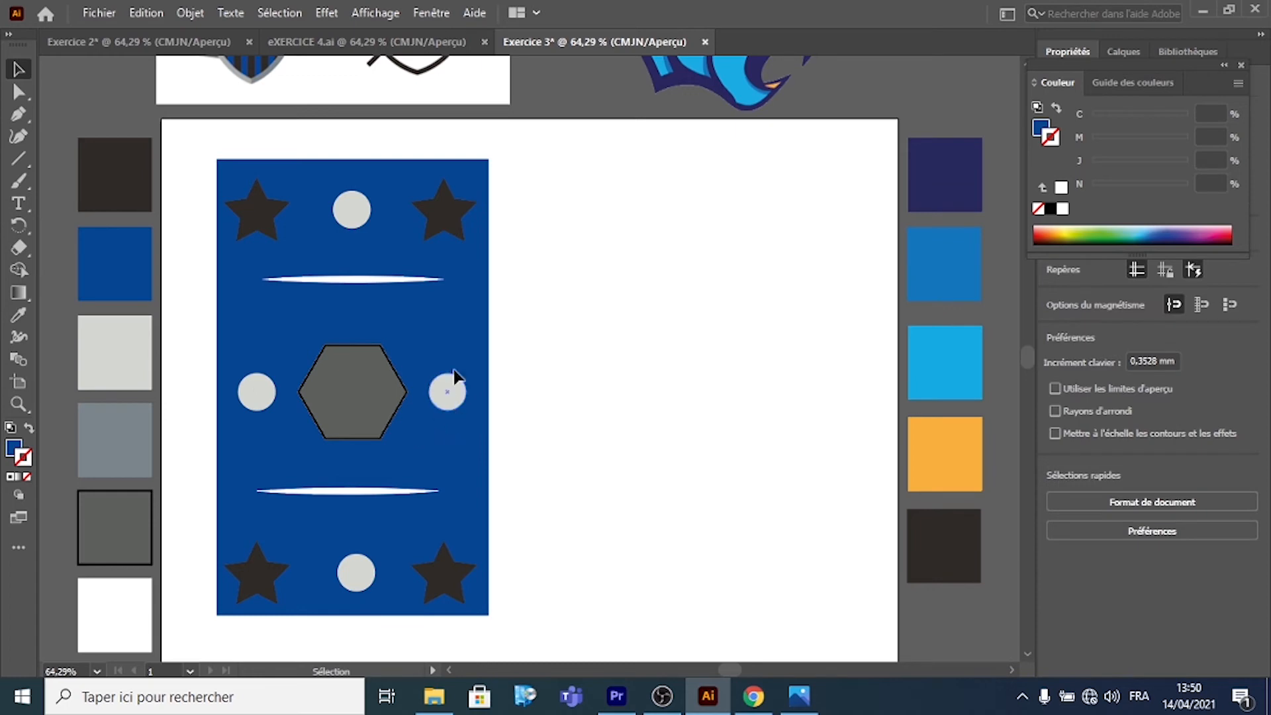
{"action": "left_click", "coordinate": [460, 213]}
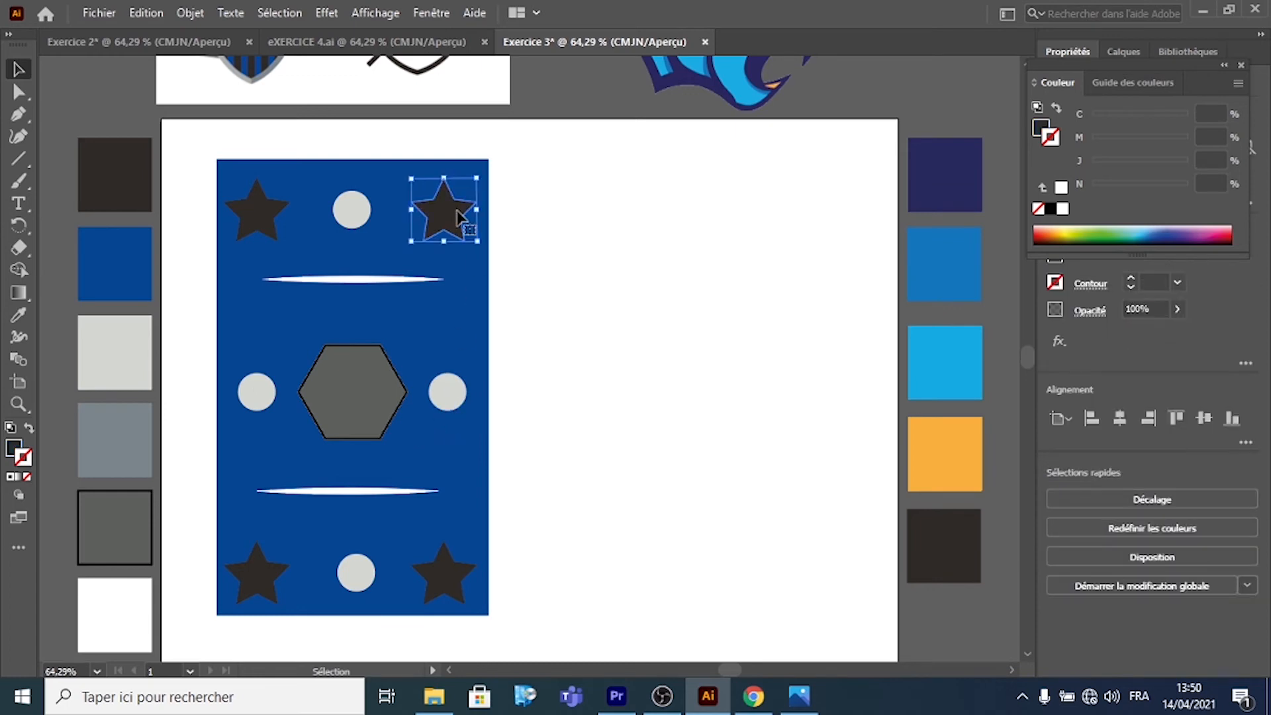
{"action": "left_click", "coordinate": [446, 398], "text": "shift"}
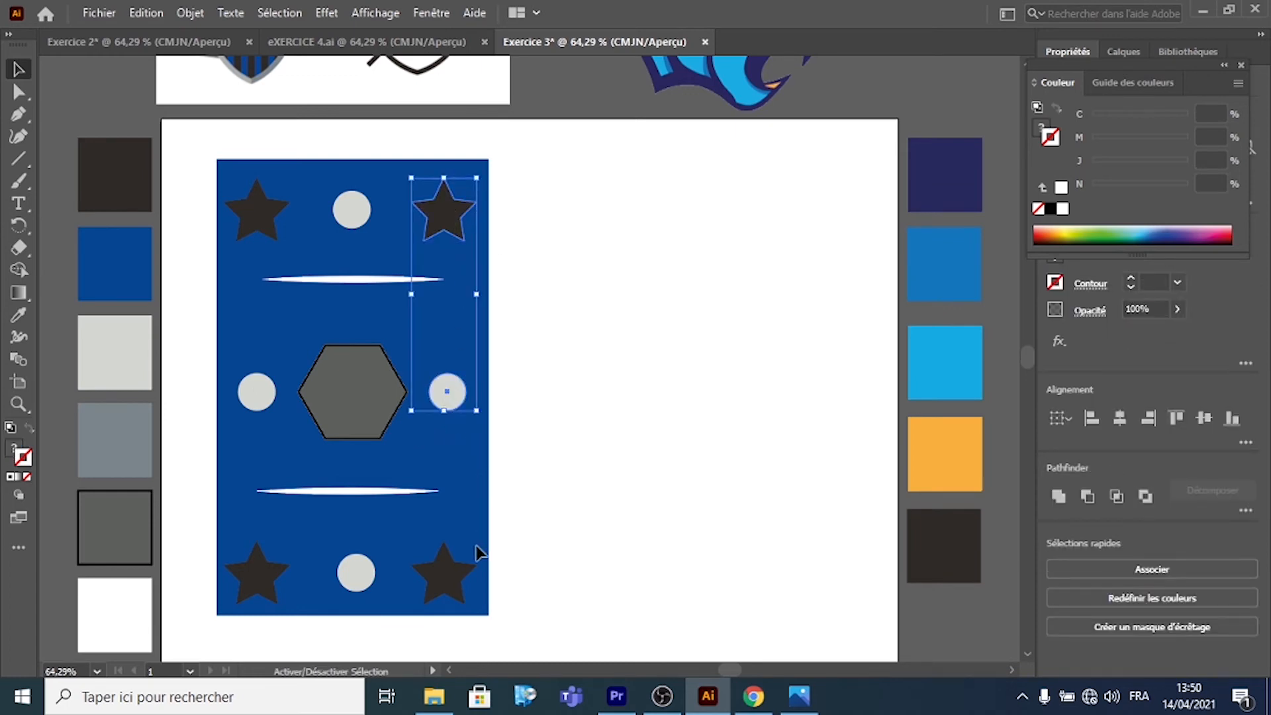
{"action": "left_click", "coordinate": [444, 575], "text": "shift"}
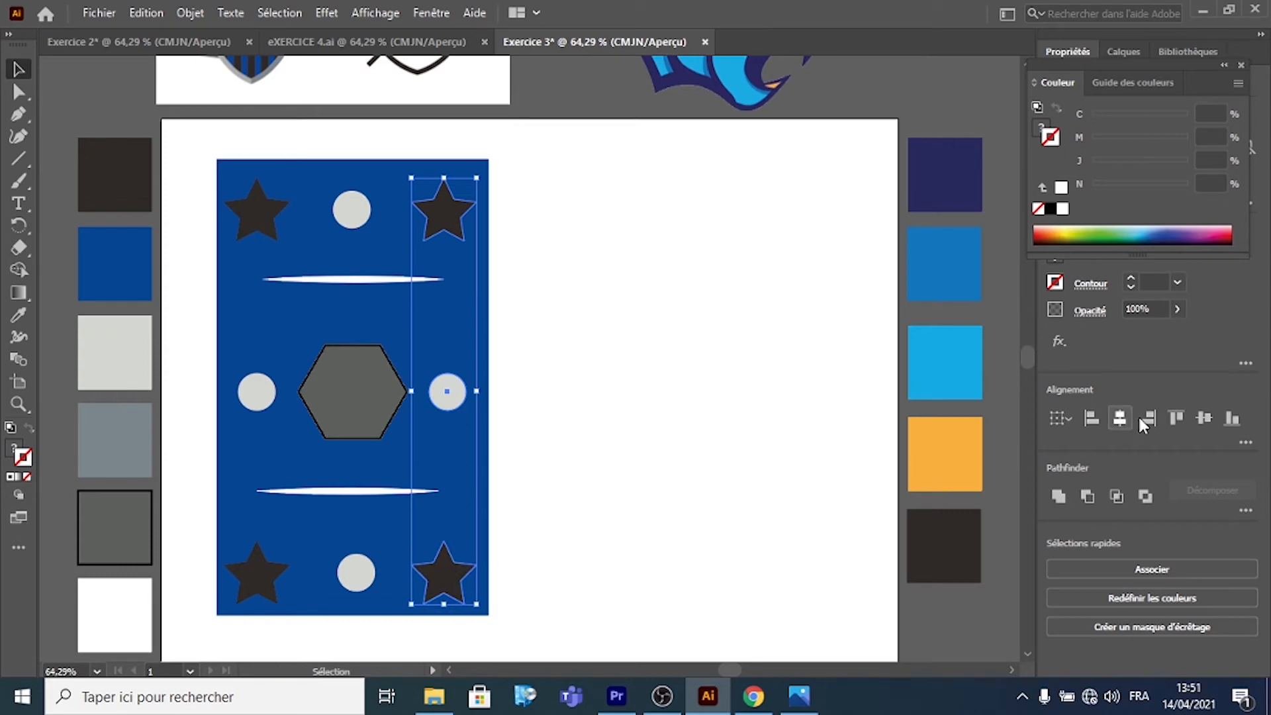
{"action": "left_click", "coordinate": [1118, 417]}
{"action": "left_click", "coordinate": [547, 345]}
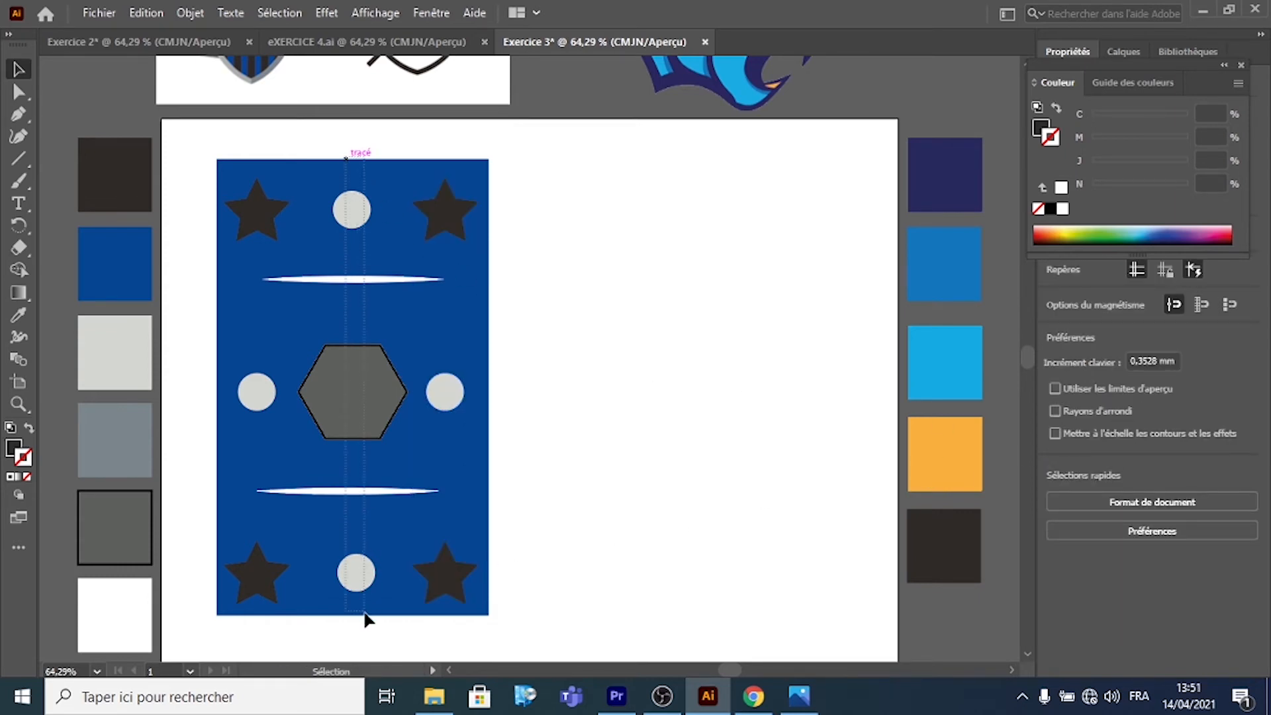
Step: Align the middle column's circles, tapered lines and hexagon on their horizontal centres
{"action": "key", "text": "ctrl+a"}
{"action": "left_click", "coordinate": [1120, 419]}
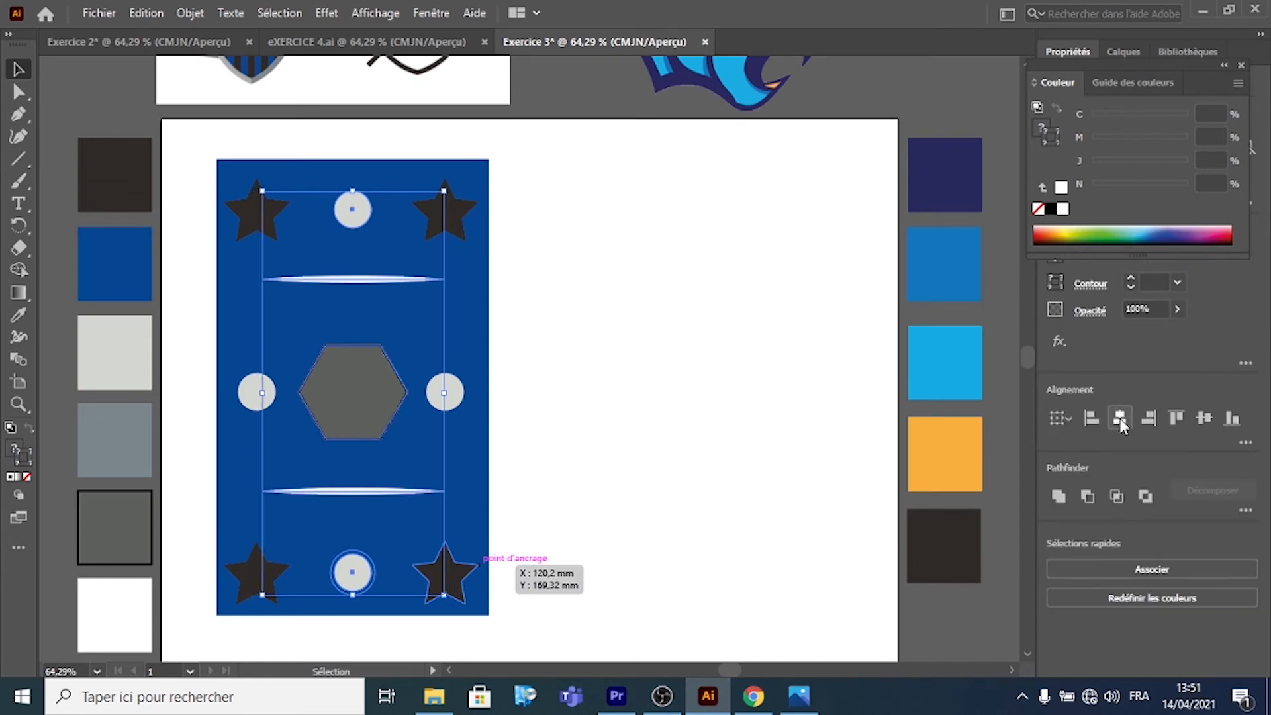
{"action": "left_click", "coordinate": [639, 407]}
Step: Align the left column's two stars and circle on their horizontal centres
{"action": "left_click", "coordinate": [248, 202]}
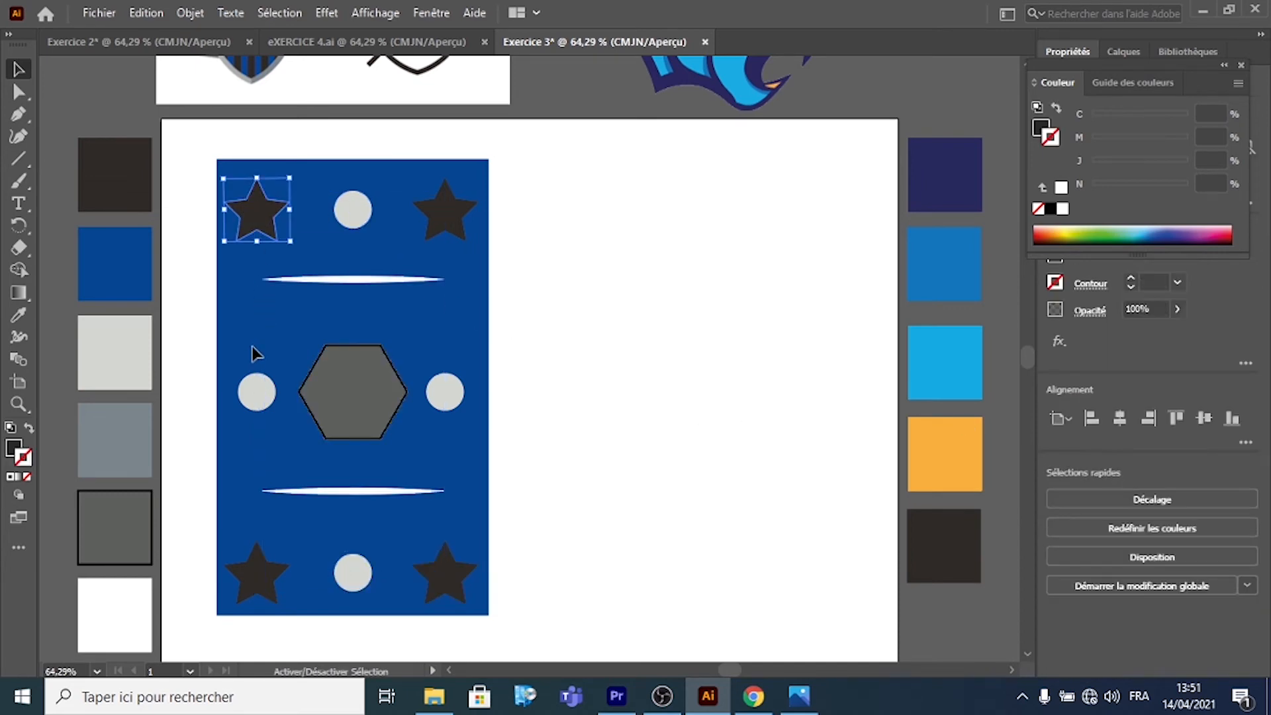
{"action": "left_click", "coordinate": [257, 396], "text": "shift"}
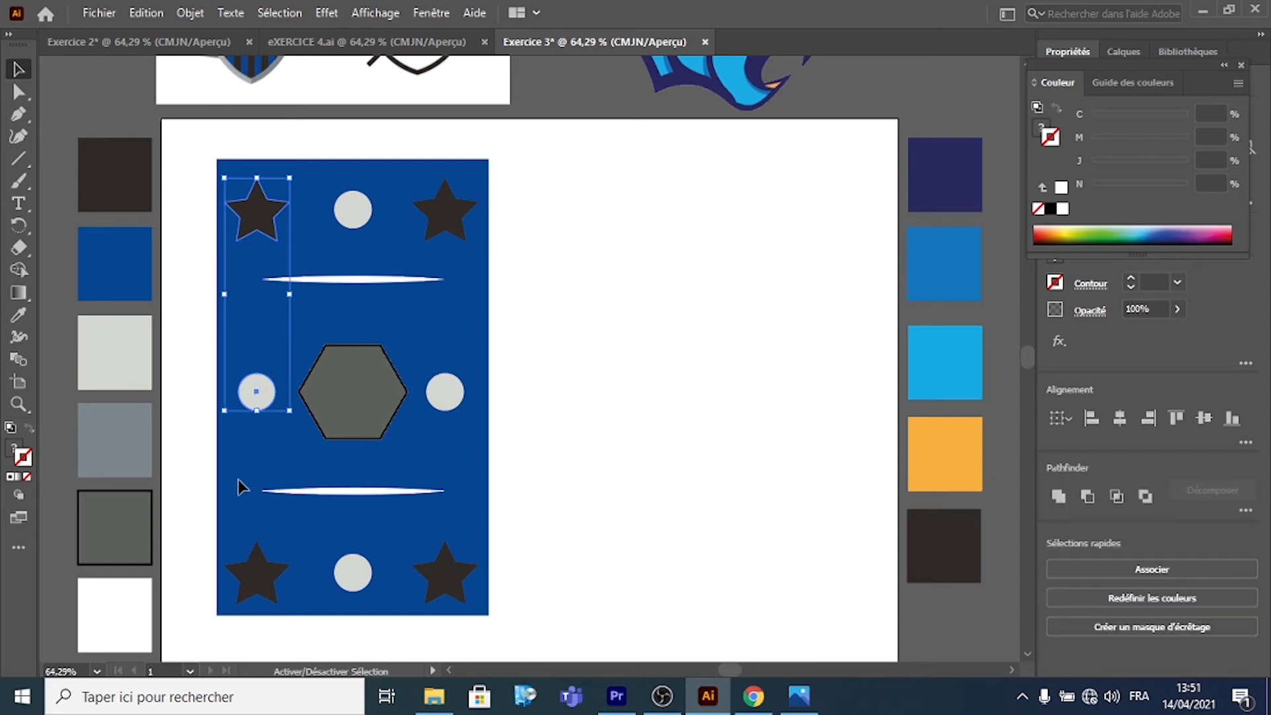
{"action": "left_click", "coordinate": [253, 585], "text": "shift"}
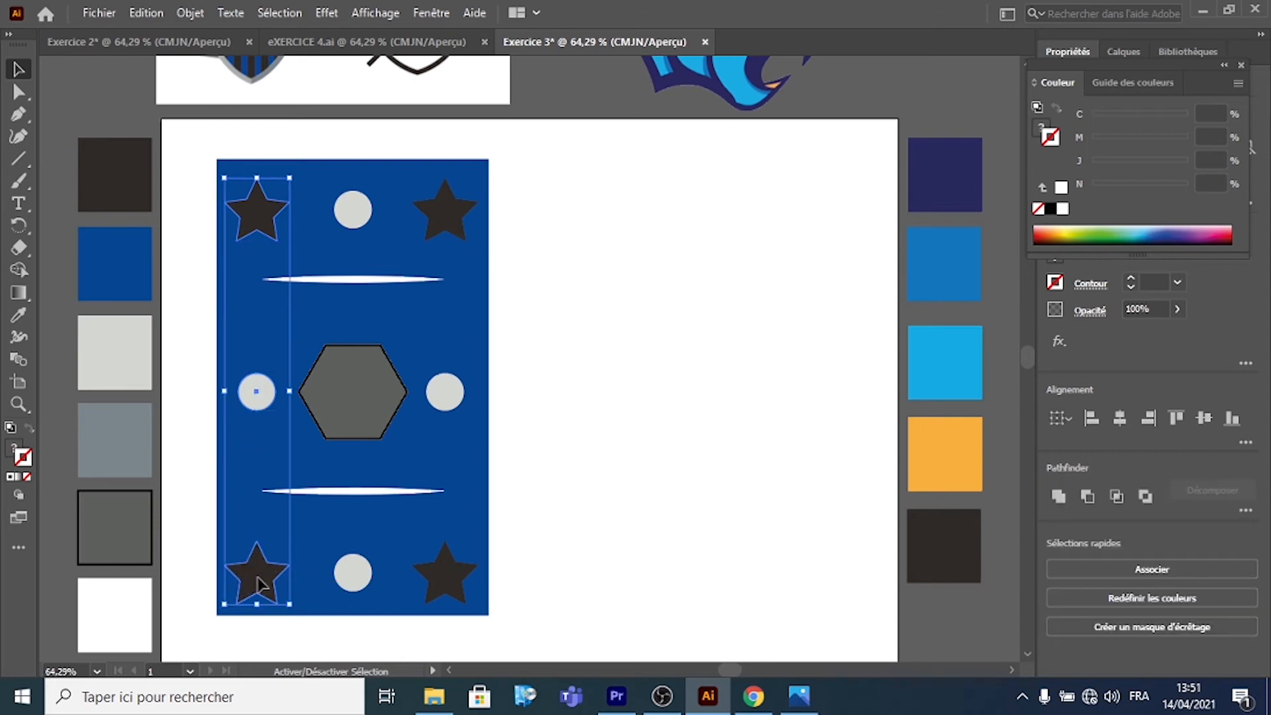
{"action": "left_click", "coordinate": [546, 372]}
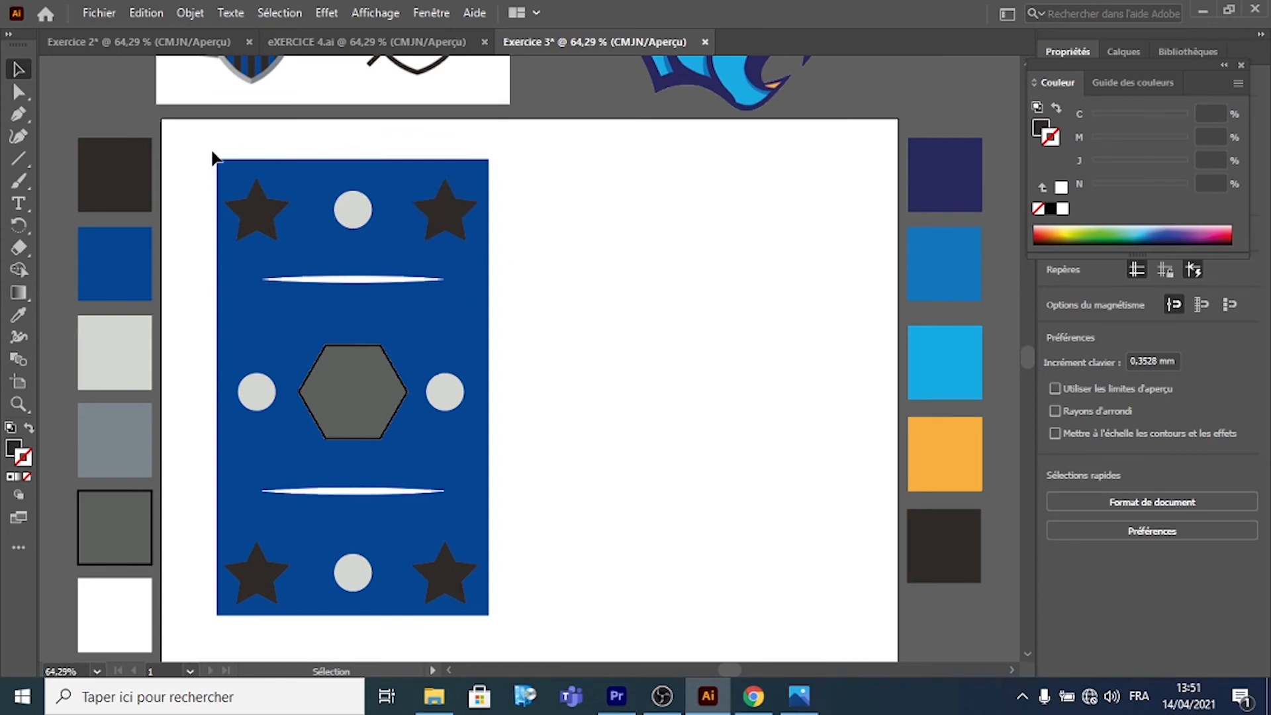
Step: Lock all the stars, circles, lines and the hexagon on the blue rectangle
{"action": "left_click_drag", "start_coordinate": [205, 148], "coordinate": [502, 638]}
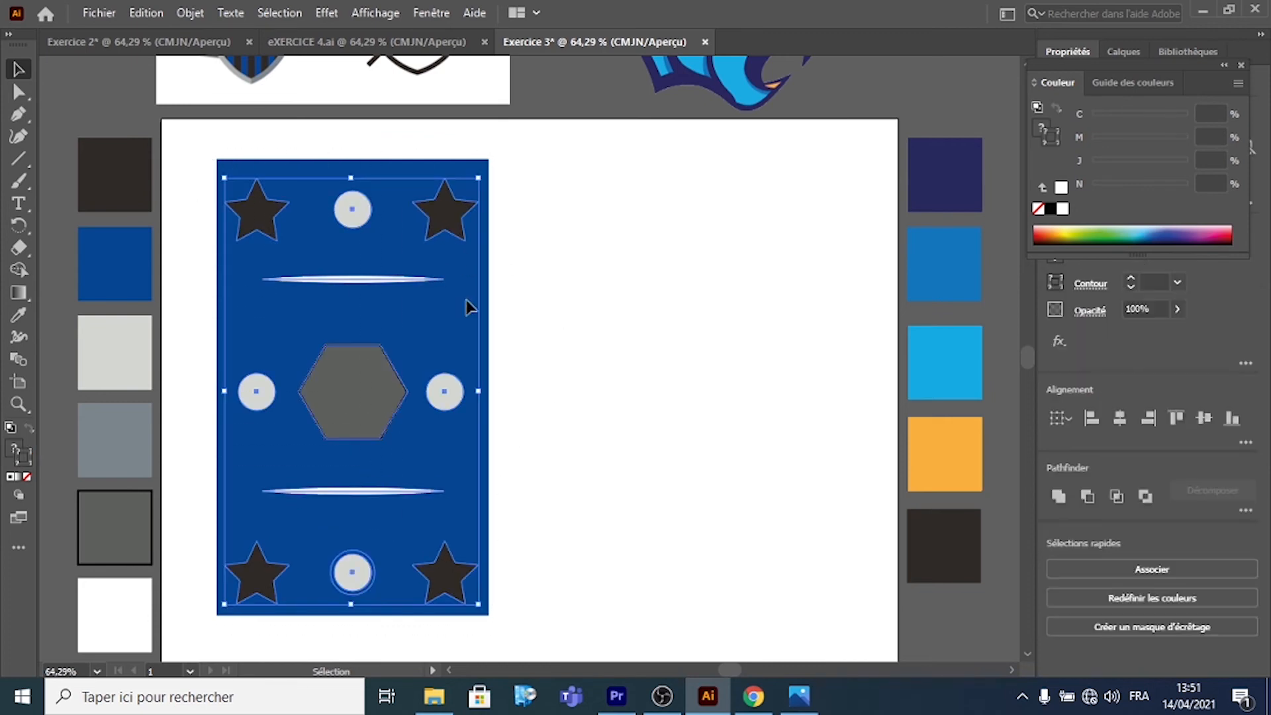
{"action": "left_click", "coordinate": [183, 16]}
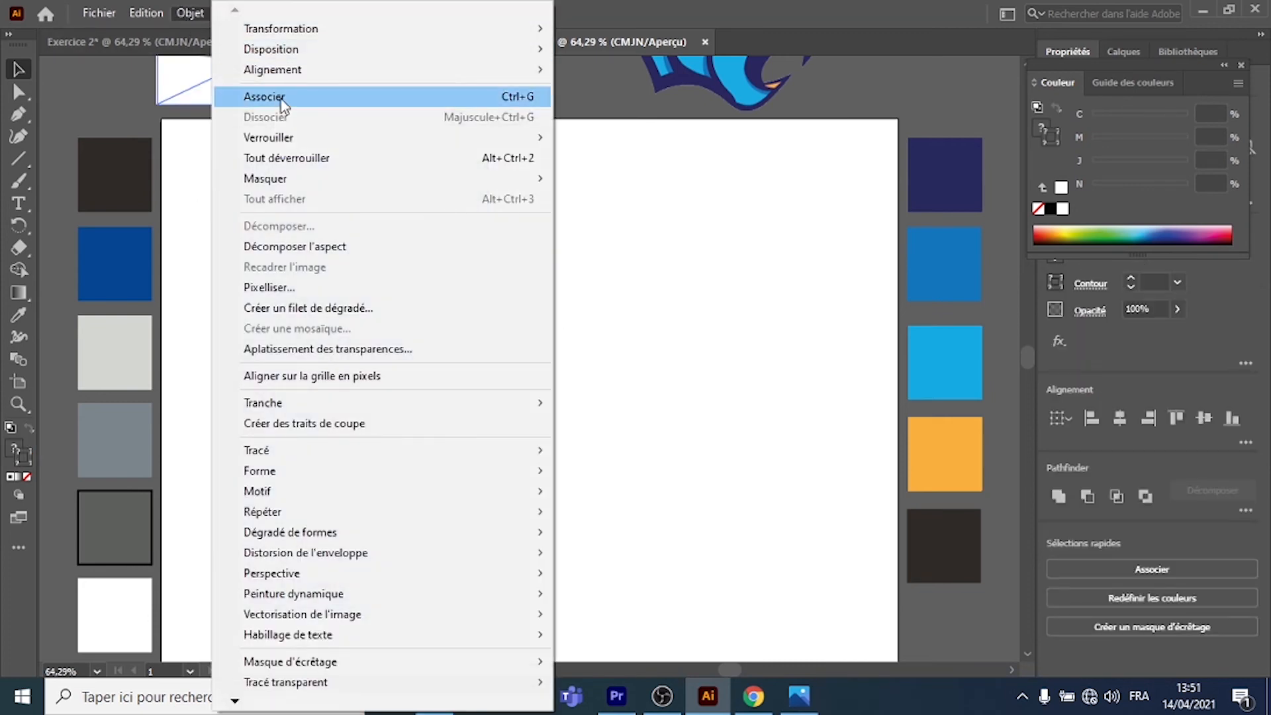
{"action": "mouse_move", "coordinate": [294, 139]}
{"action": "left_click", "coordinate": [590, 139]}
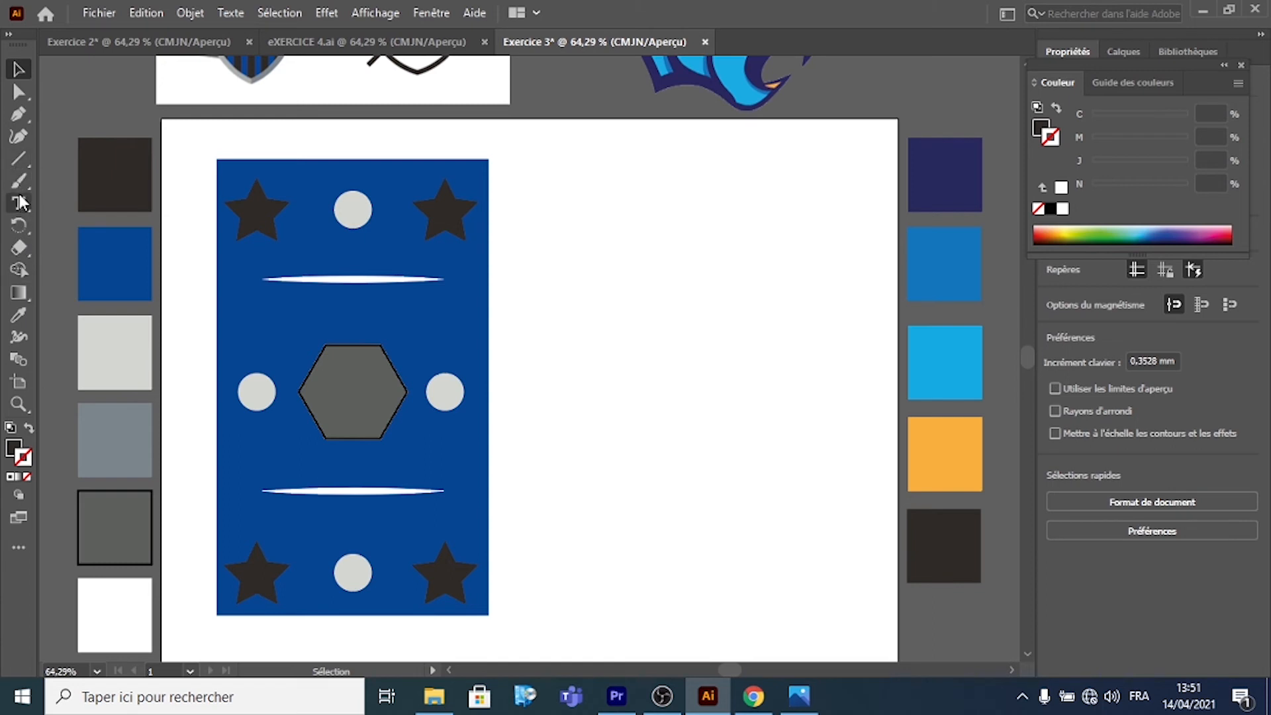
Step: Draw a large dark circle without a stroke on the empty right half of the artboard, about as wide as the blue rectangle
{"action": "left_click", "coordinate": [20, 157]}
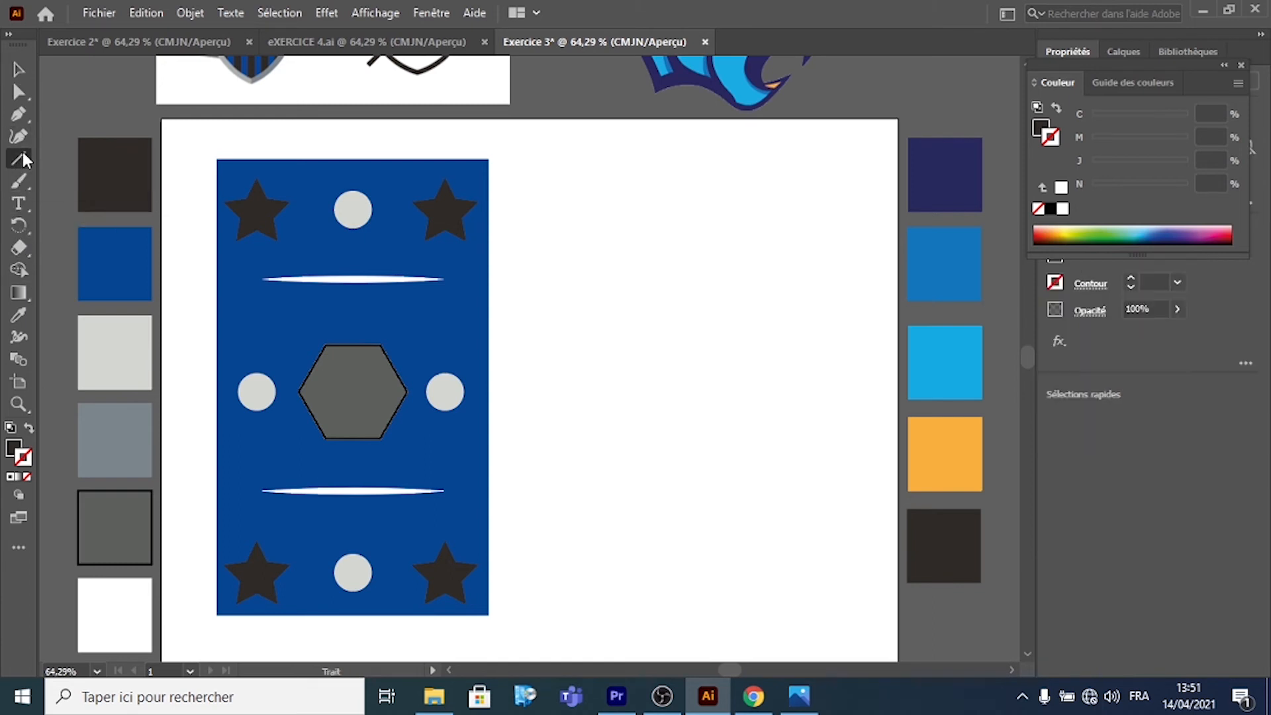
{"action": "left_click", "coordinate": [24, 159]}
{"action": "left_click", "coordinate": [85, 161]}
{"action": "left_click", "coordinate": [18, 165]}
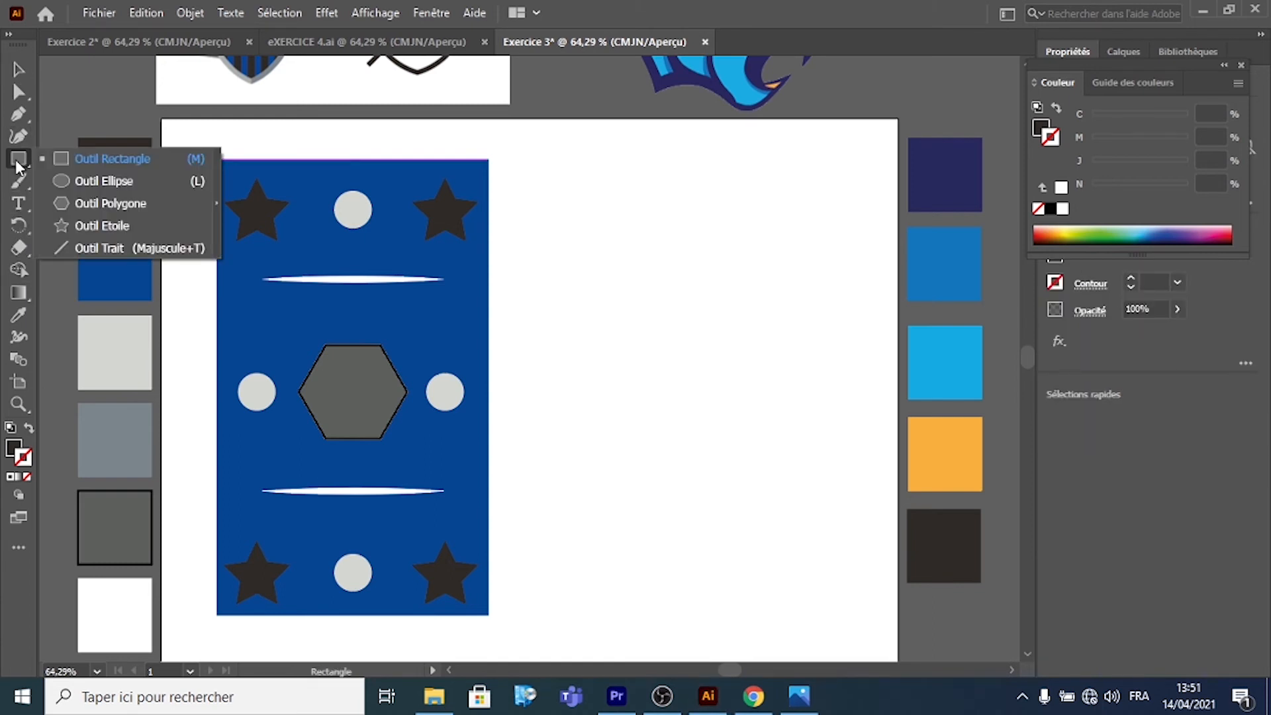
{"action": "left_click", "coordinate": [93, 181]}
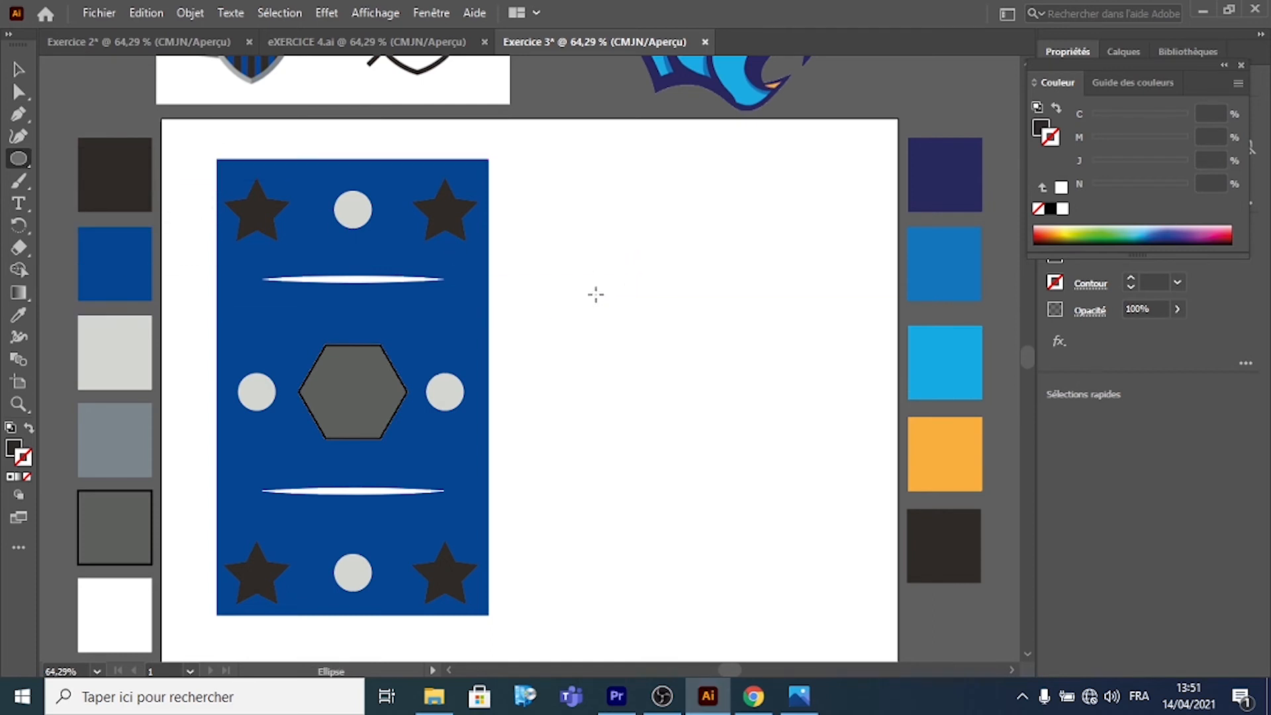
{"action": "left_click_drag", "start_coordinate": [587, 279], "coordinate": [850, 534]}
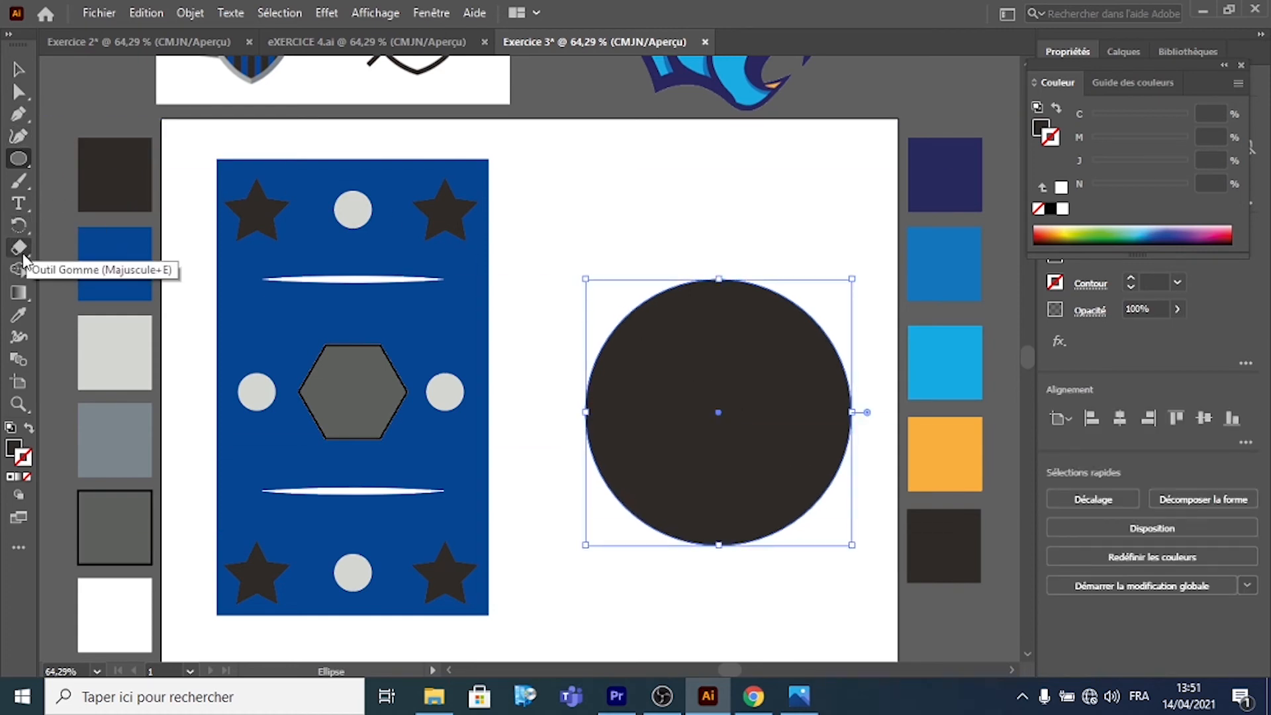
Step: Centre a slightly smaller copy of the dark circle inside it and fill it with the medium blue sampled from the right palette
{"action": "key", "text": "ctrl+c"}
{"action": "key", "text": "ctrl+v"}
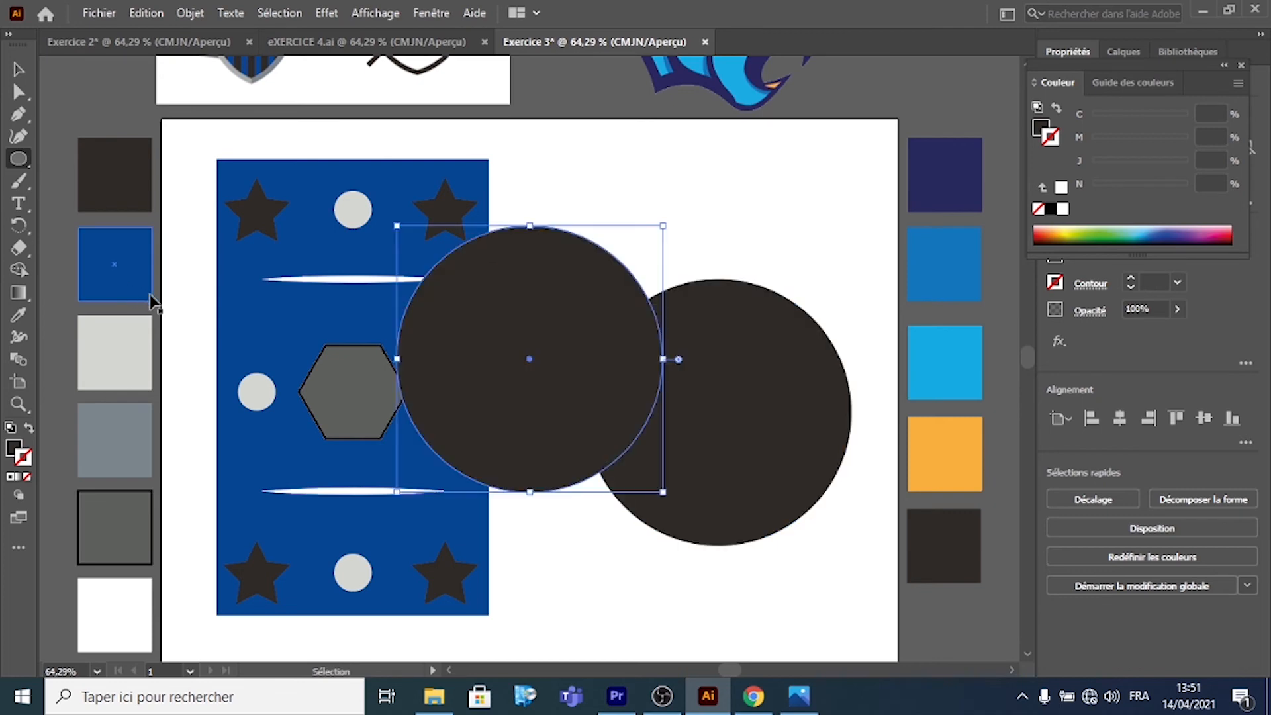
{"action": "left_click", "coordinate": [19, 70]}
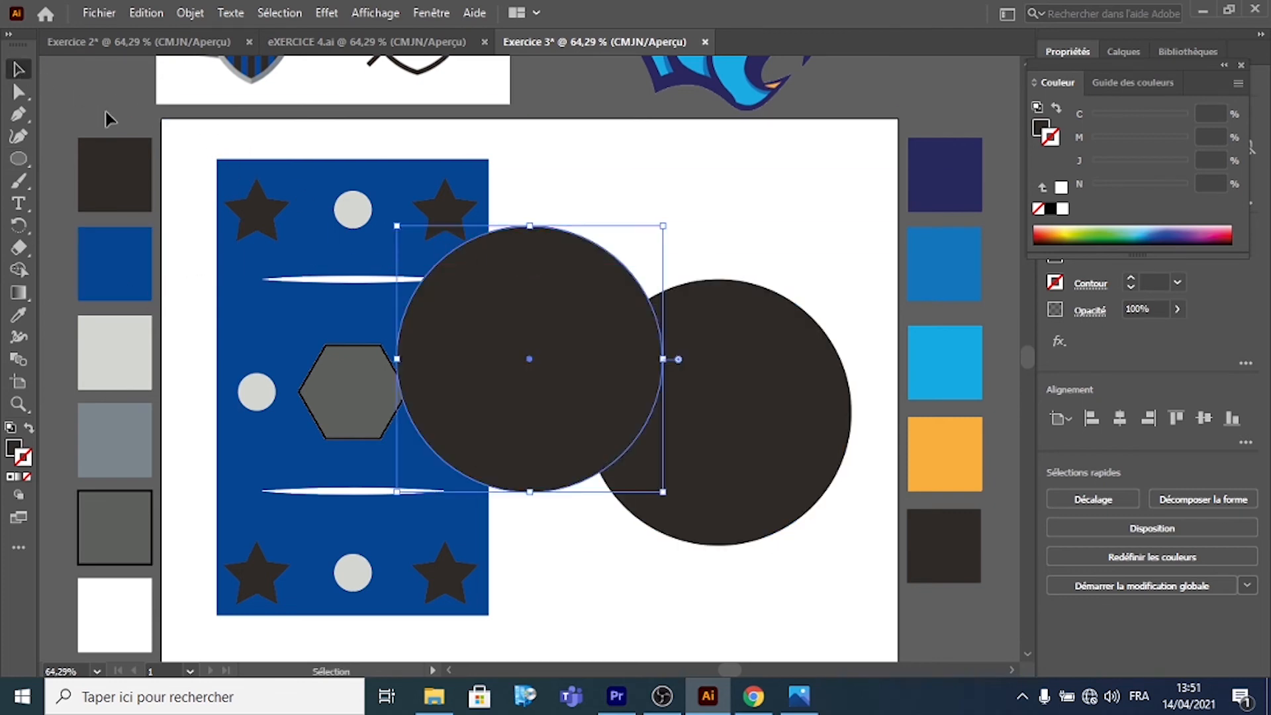
{"action": "left_click_drag", "start_coordinate": [396, 226], "coordinate": [435, 265]}
{"action": "left_click_drag", "start_coordinate": [511, 329], "coordinate": [673, 357]}
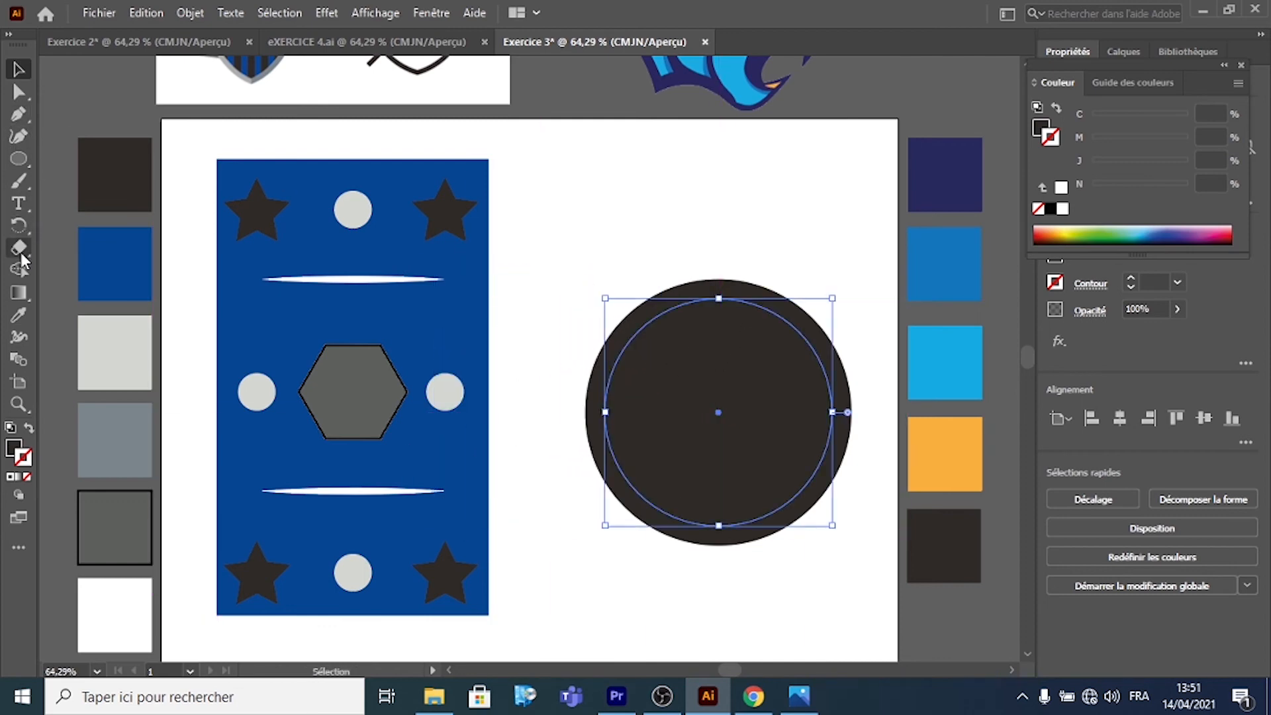
{"action": "left_click", "coordinate": [20, 316]}
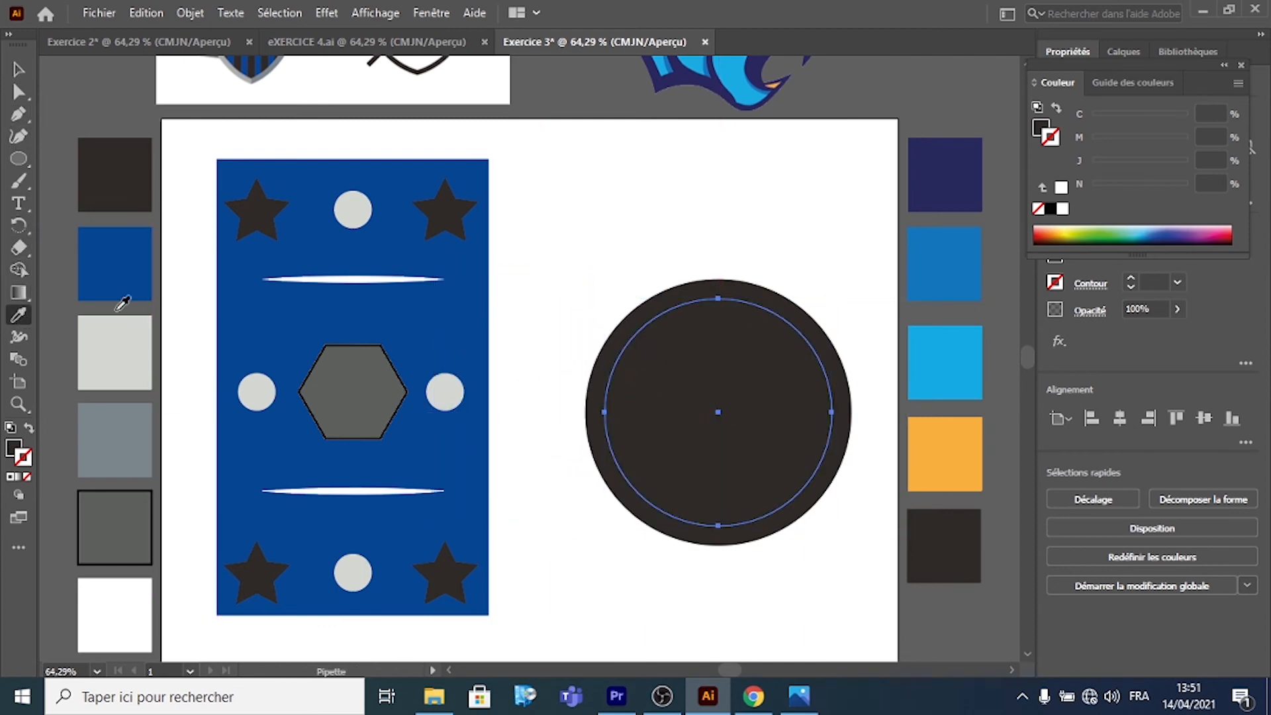
{"action": "left_click", "coordinate": [932, 257]}
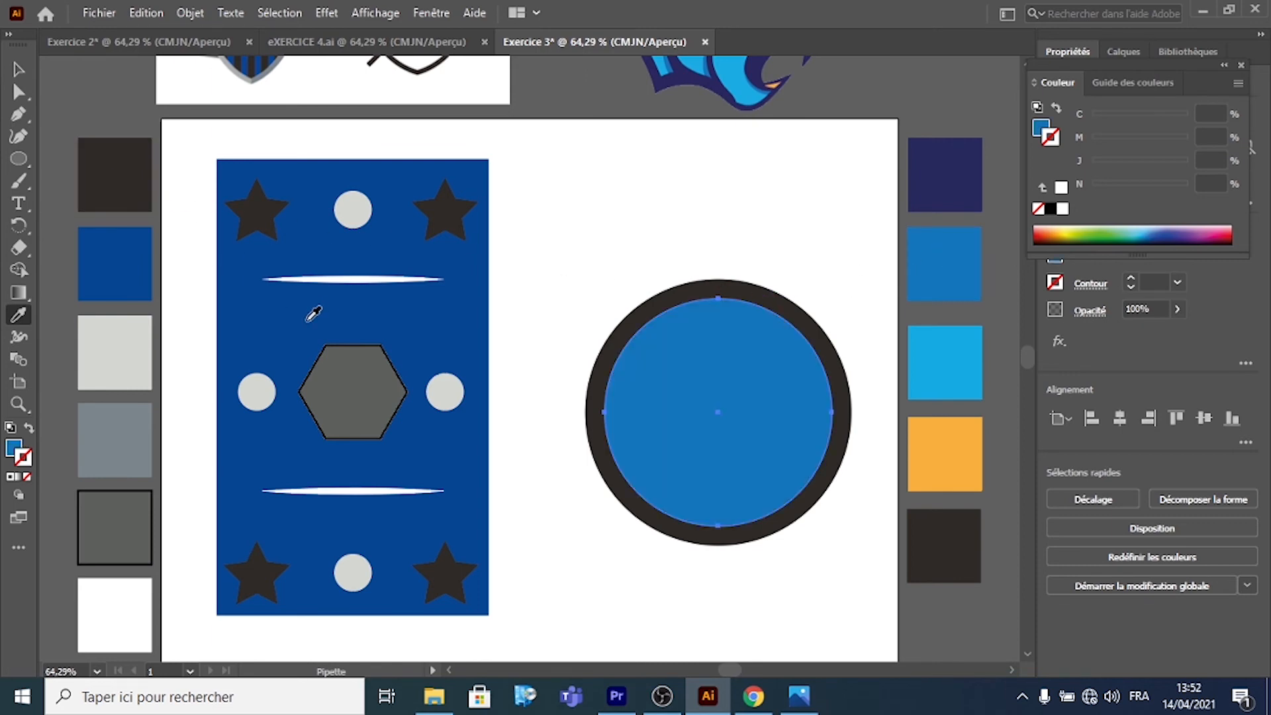
Step: Place a copy of the medium blue circle, reduced to about 77 mm, inside it and fill it with the panther palette's light blue
{"action": "key", "text": "ctrl"}
{"action": "key", "text": "ctrl+v"}
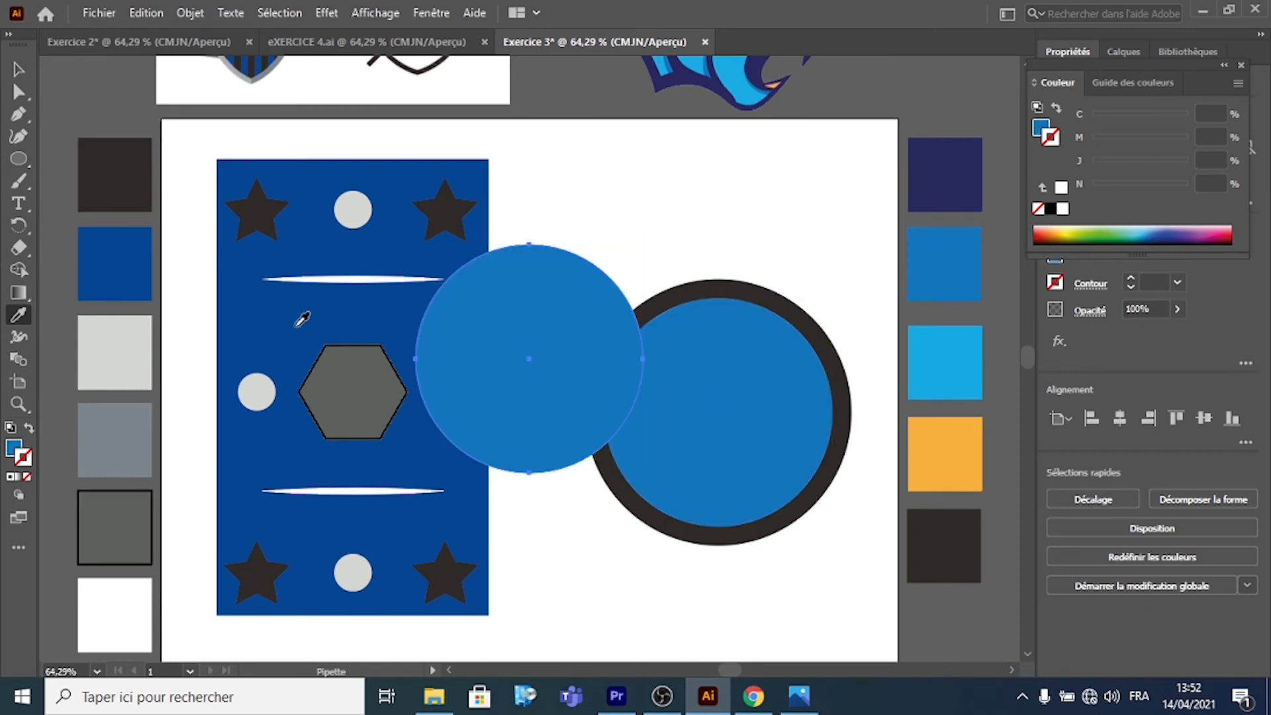
{"action": "left_click", "coordinate": [29, 73]}
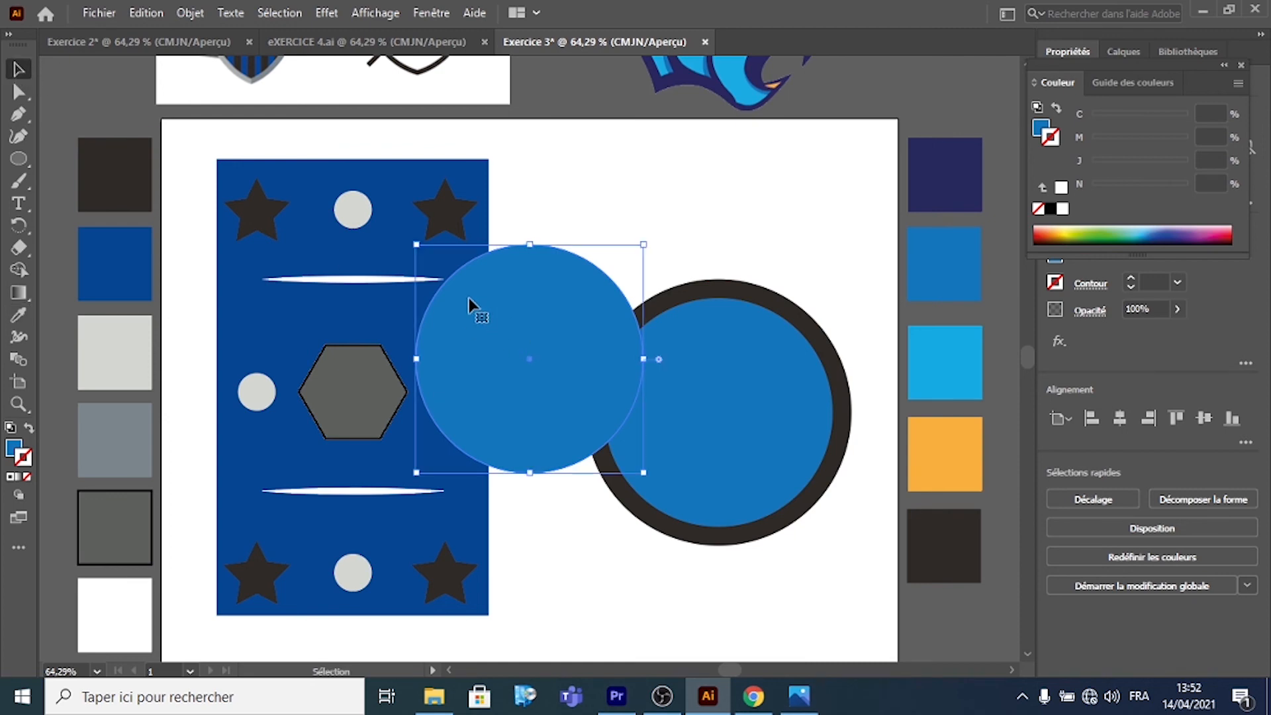
{"action": "left_click_drag", "start_coordinate": [469, 296], "coordinate": [659, 358]}
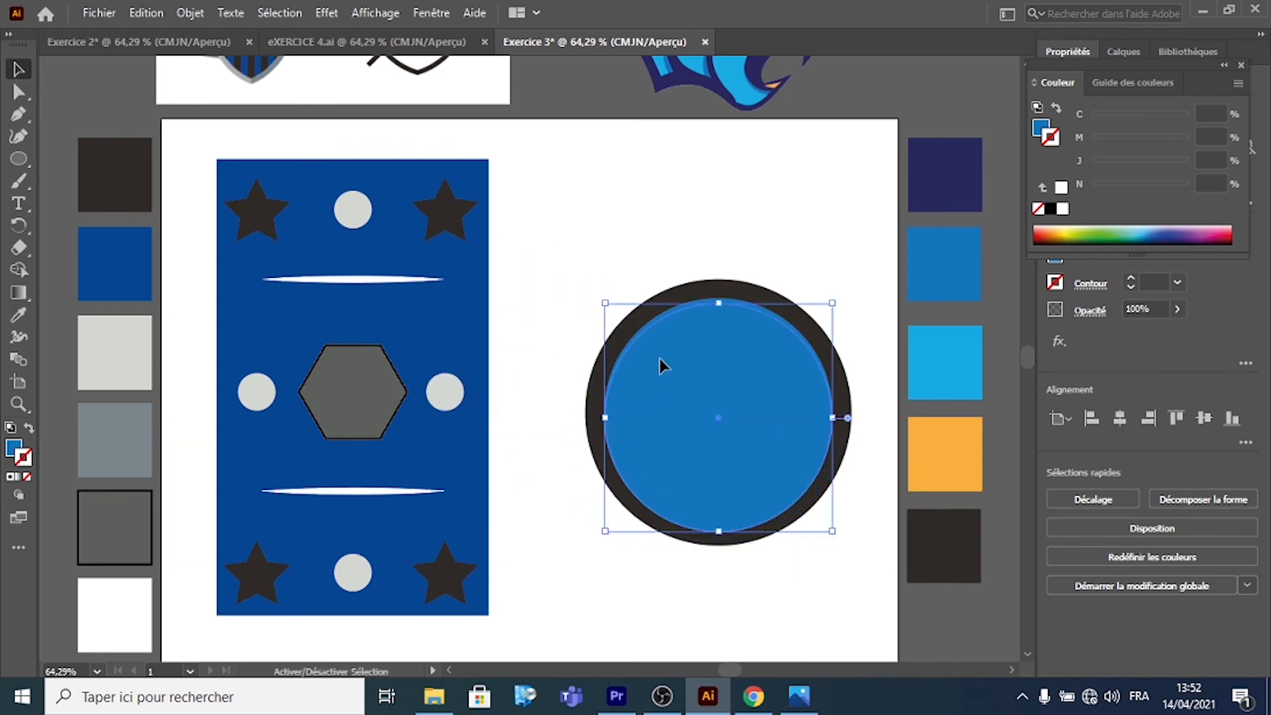
{"action": "left_click_drag", "start_coordinate": [605, 303], "coordinate": [634, 326]}
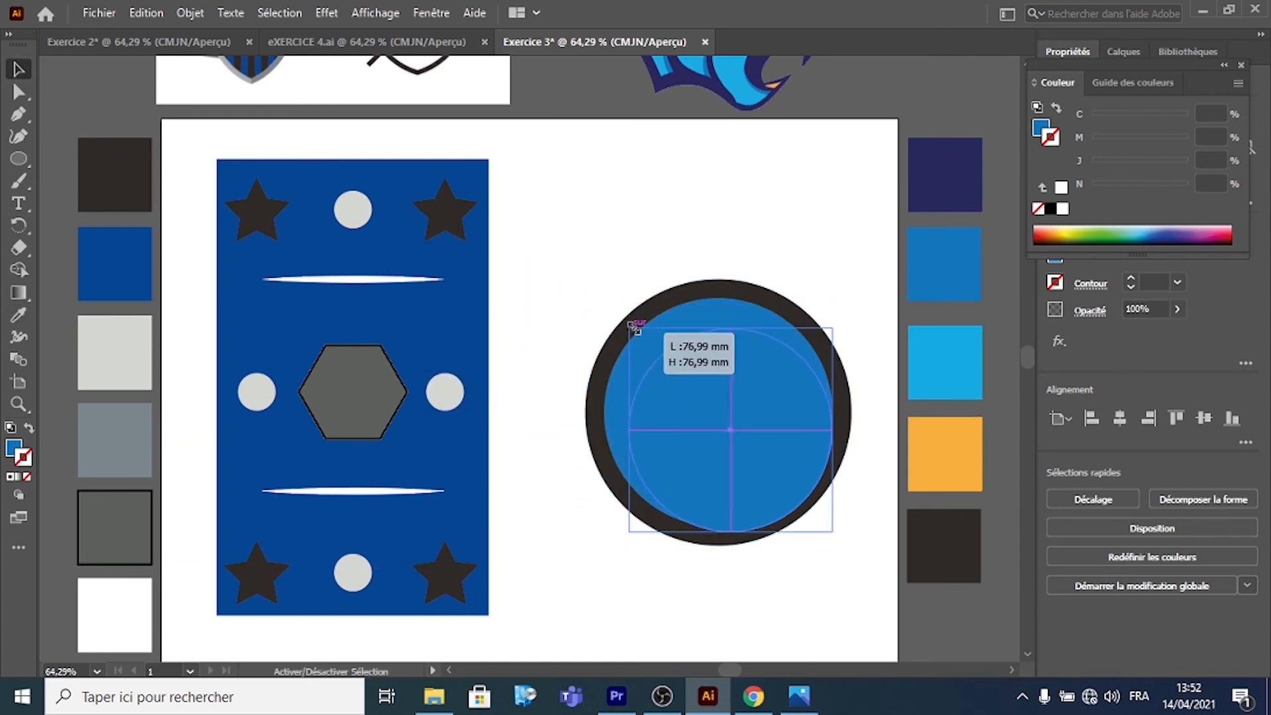
{"action": "left_click_drag", "start_coordinate": [689, 371], "coordinate": [675, 359]}
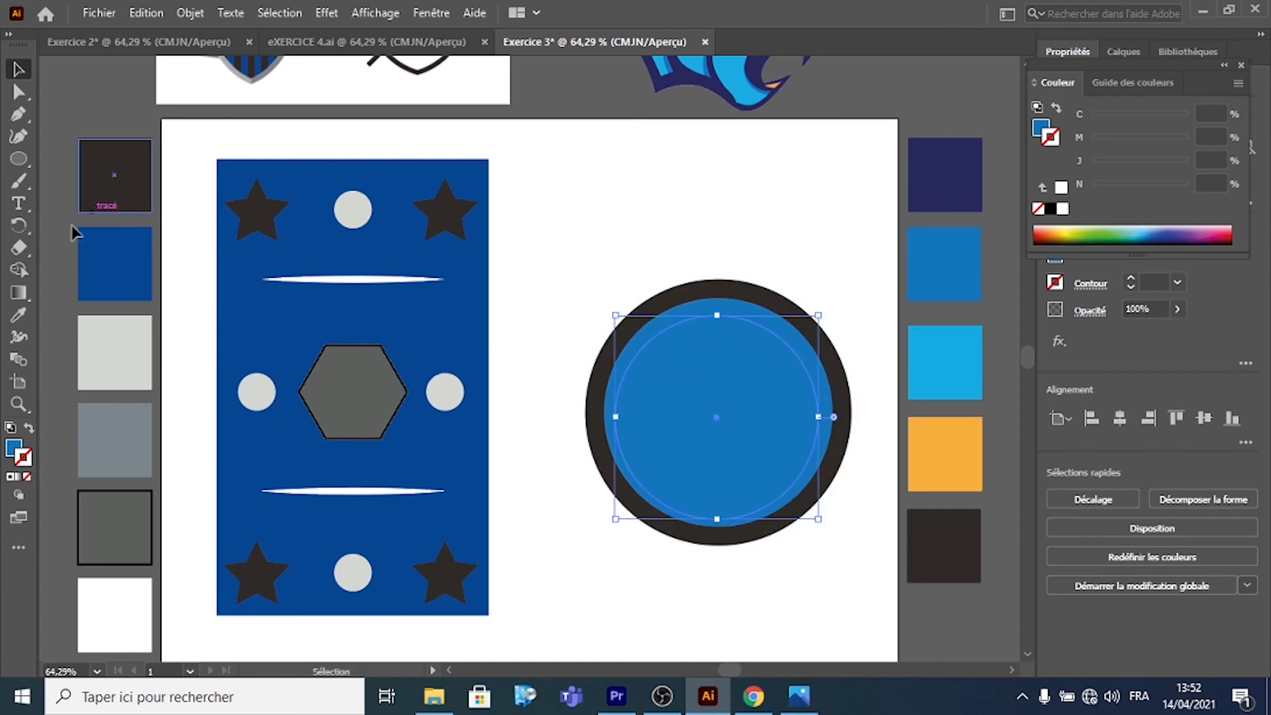
{"action": "left_click", "coordinate": [19, 314]}
{"action": "left_click", "coordinate": [927, 355]}
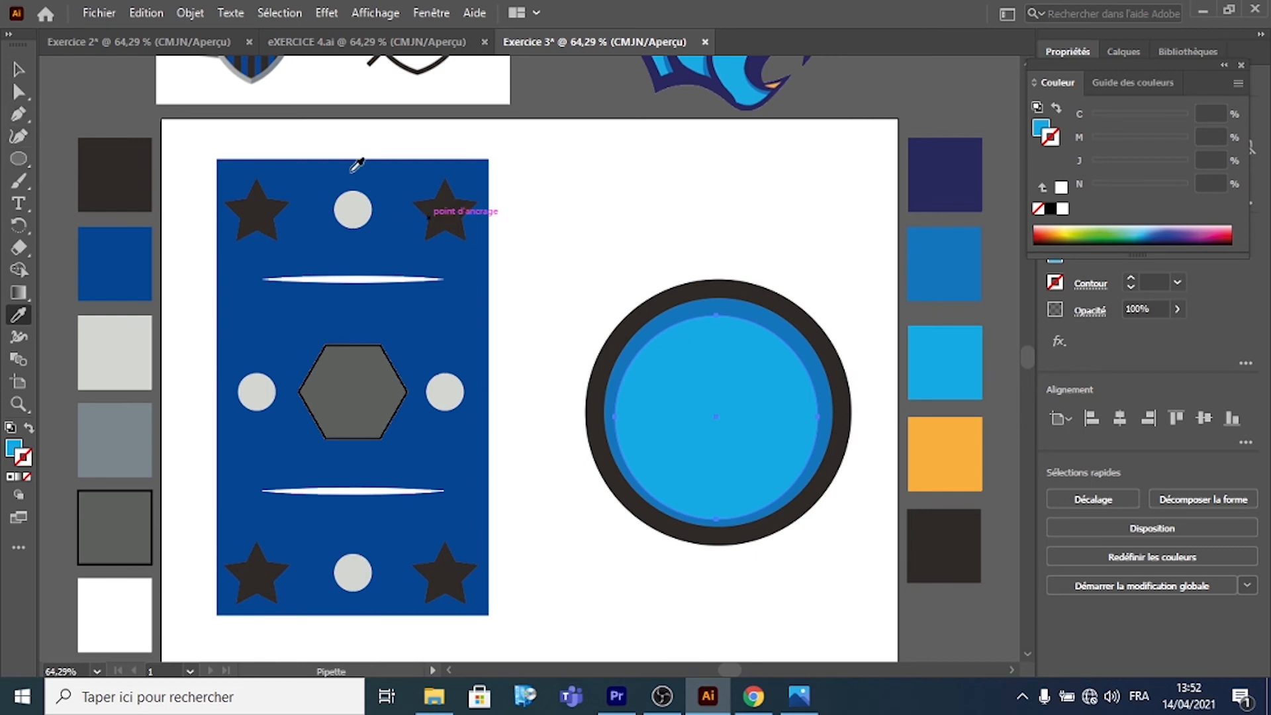
Step: Place a smaller copy of the light blue circle inside it and fill it with the orange sampled from the panther palette
{"action": "left_click", "coordinate": [18, 69]}
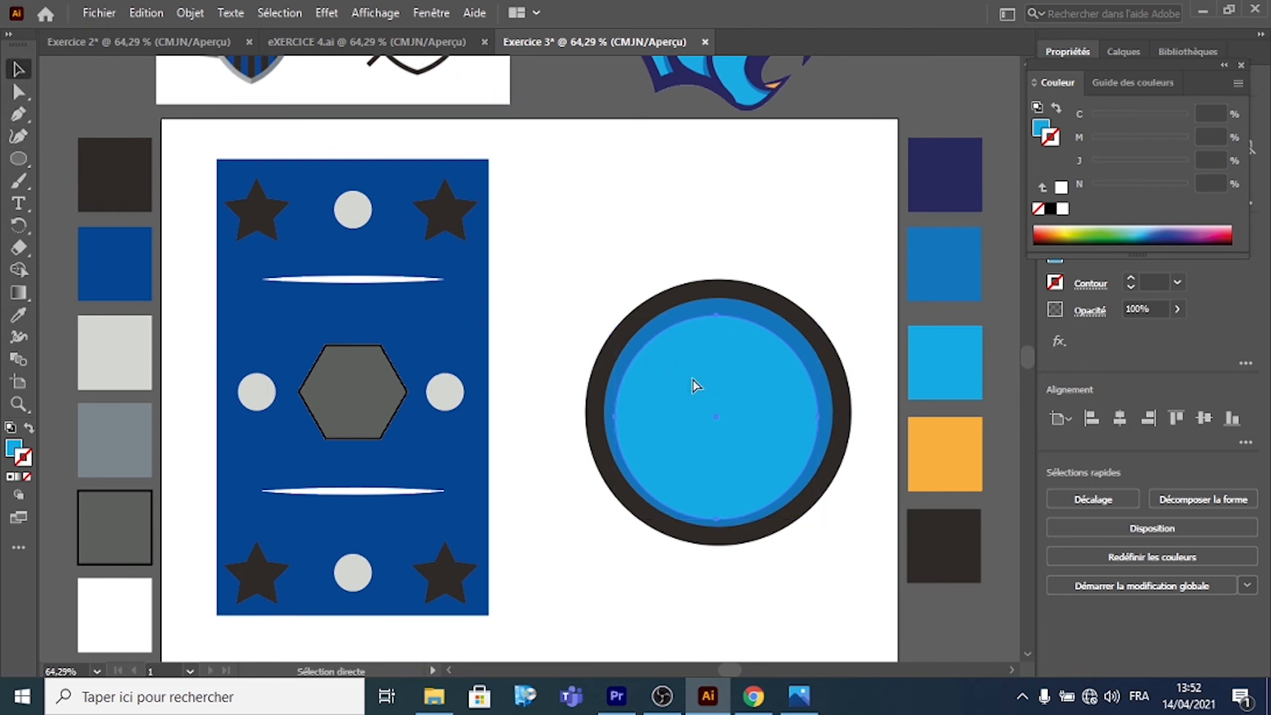
{"action": "key", "text": "ctrl+c"}
{"action": "key", "text": "ctrl+v"}
{"action": "left_click_drag", "start_coordinate": [554, 350], "coordinate": [718, 371]}
{"action": "left_click_drag", "start_coordinate": [604, 317], "coordinate": [640, 343]}
{"action": "key", "text": "i"}
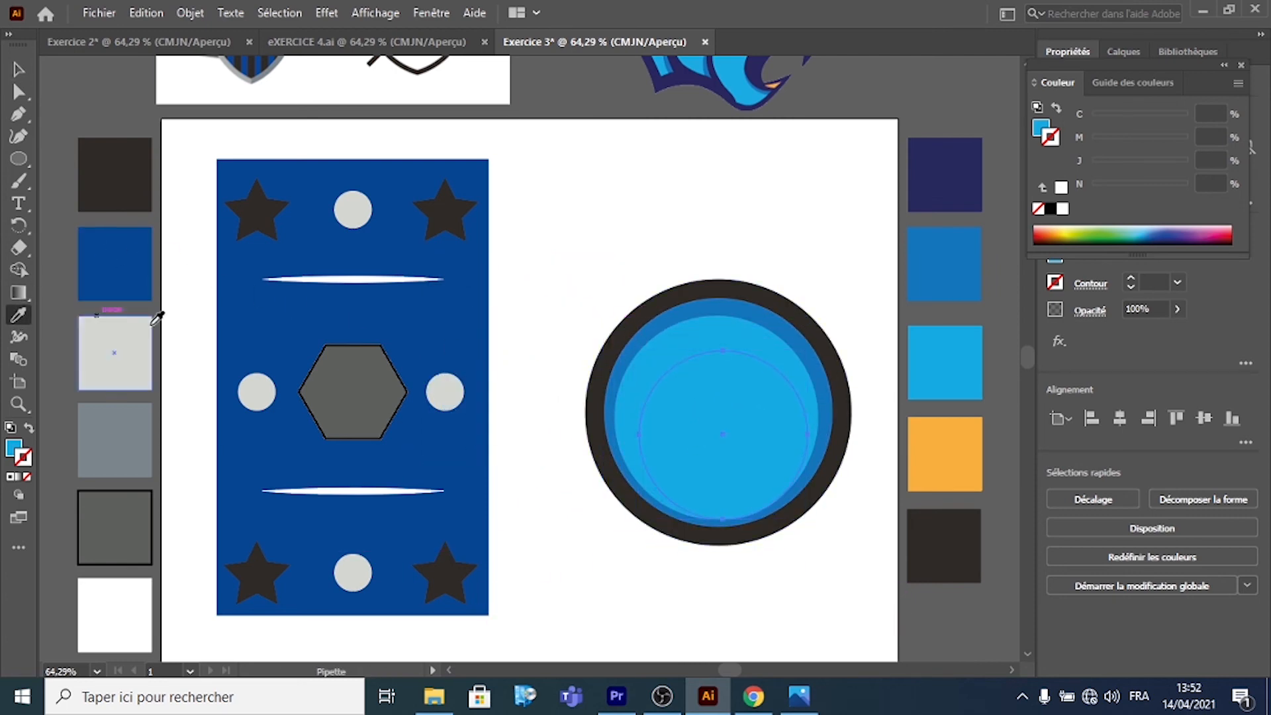
{"action": "left_click", "coordinate": [947, 433]}
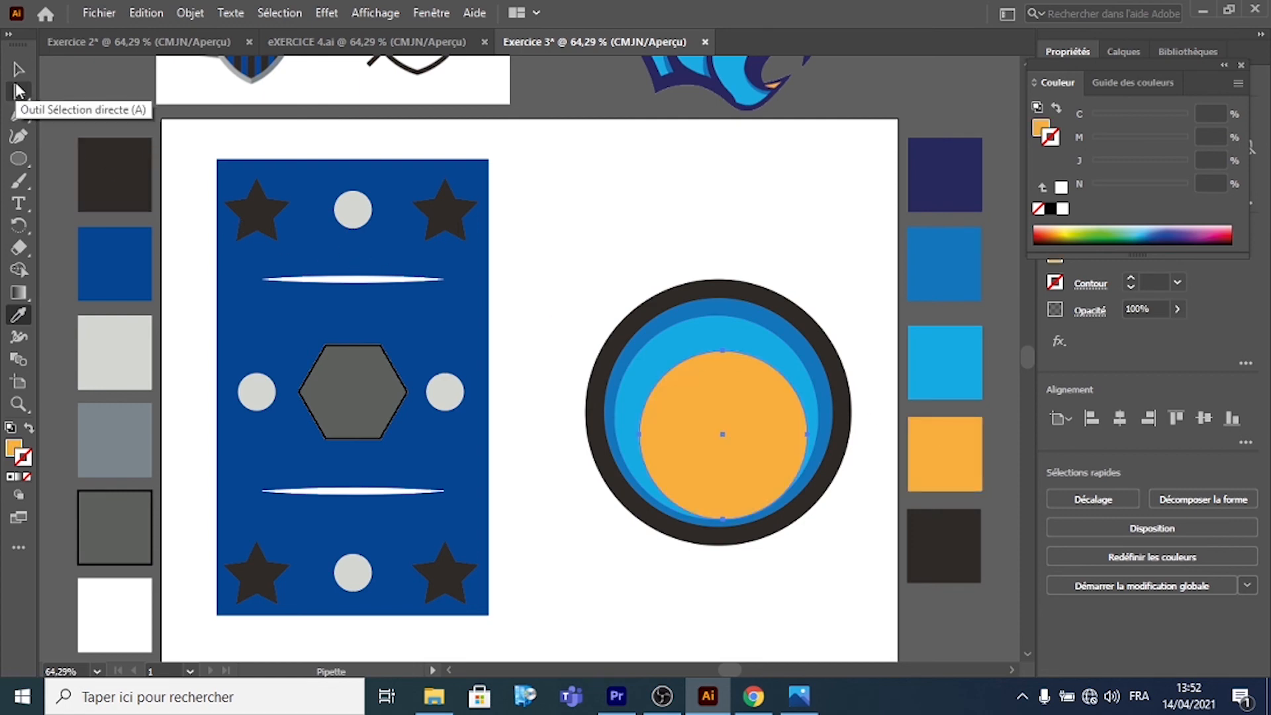
Step: Place a smaller copy of the orange circle inside it and fill it with the dark swatch sampled from the panther palette
{"action": "left_click", "coordinate": [19, 159]}
{"action": "key", "text": "ctrl"}
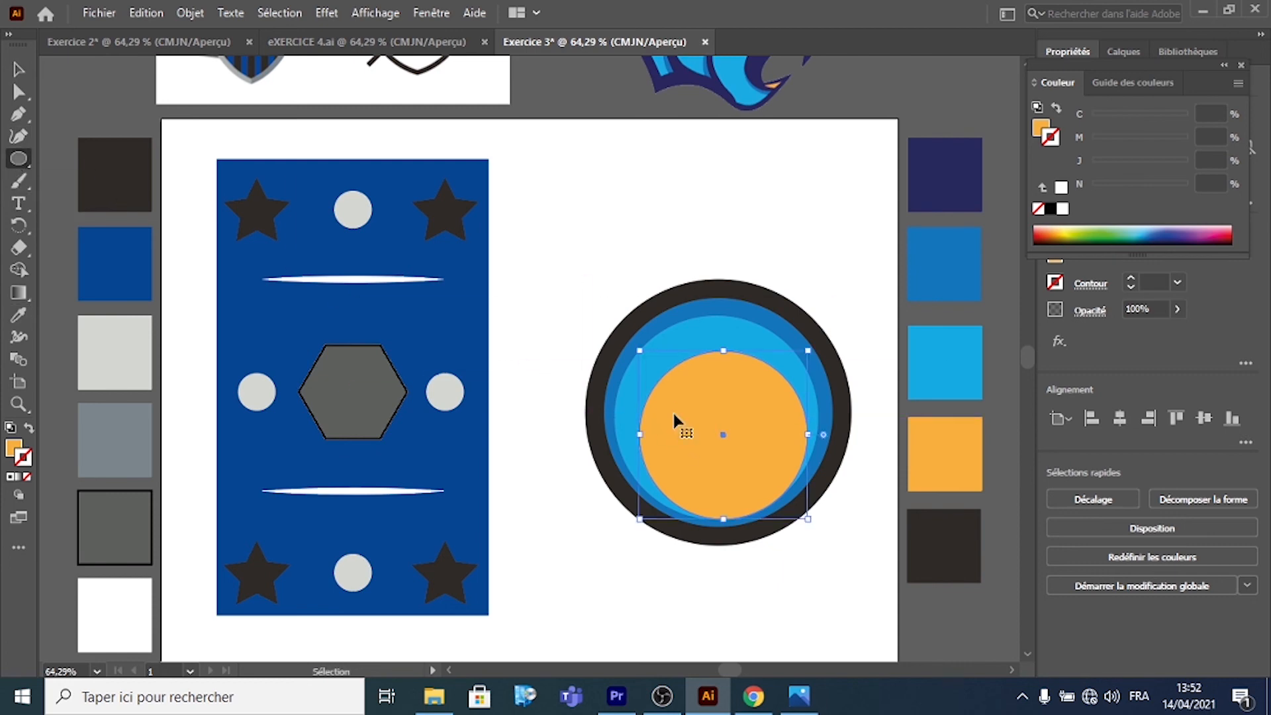
{"action": "left_click_drag", "start_coordinate": [672, 410], "coordinate": [478, 334]}
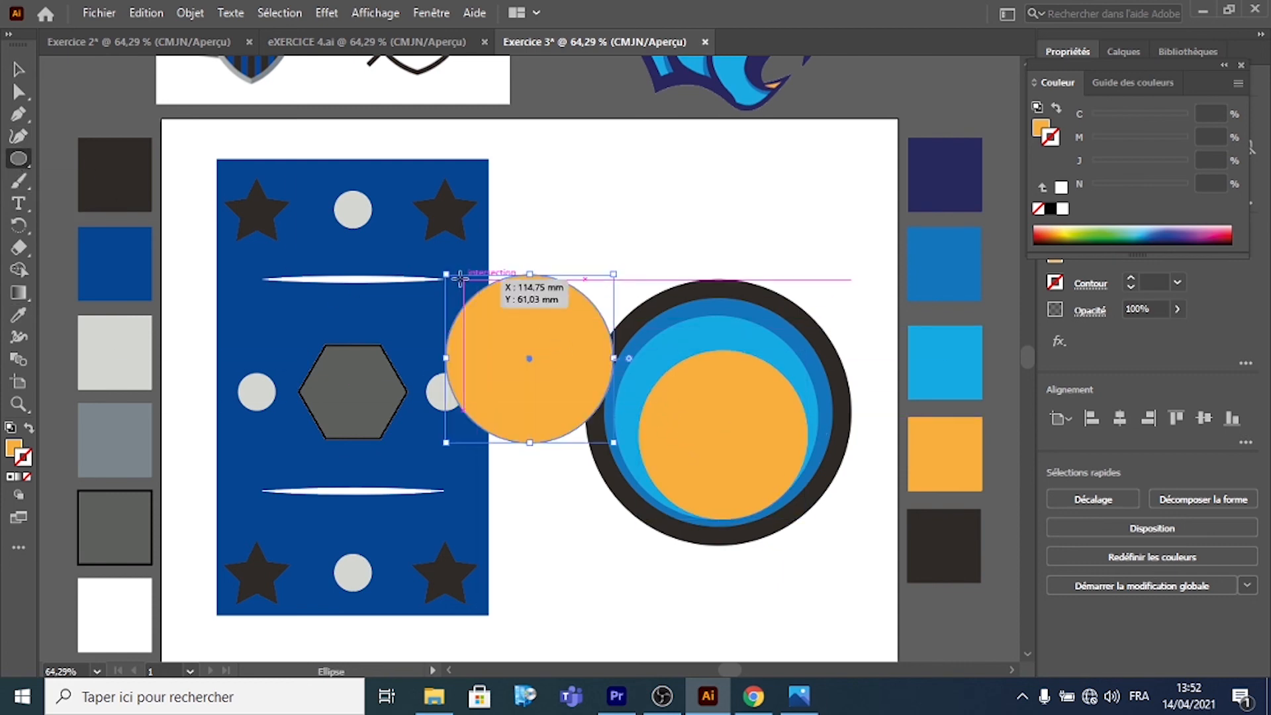
{"action": "left_click_drag", "start_coordinate": [460, 279], "coordinate": [475, 300]}
{"action": "left_click", "coordinate": [19, 68]}
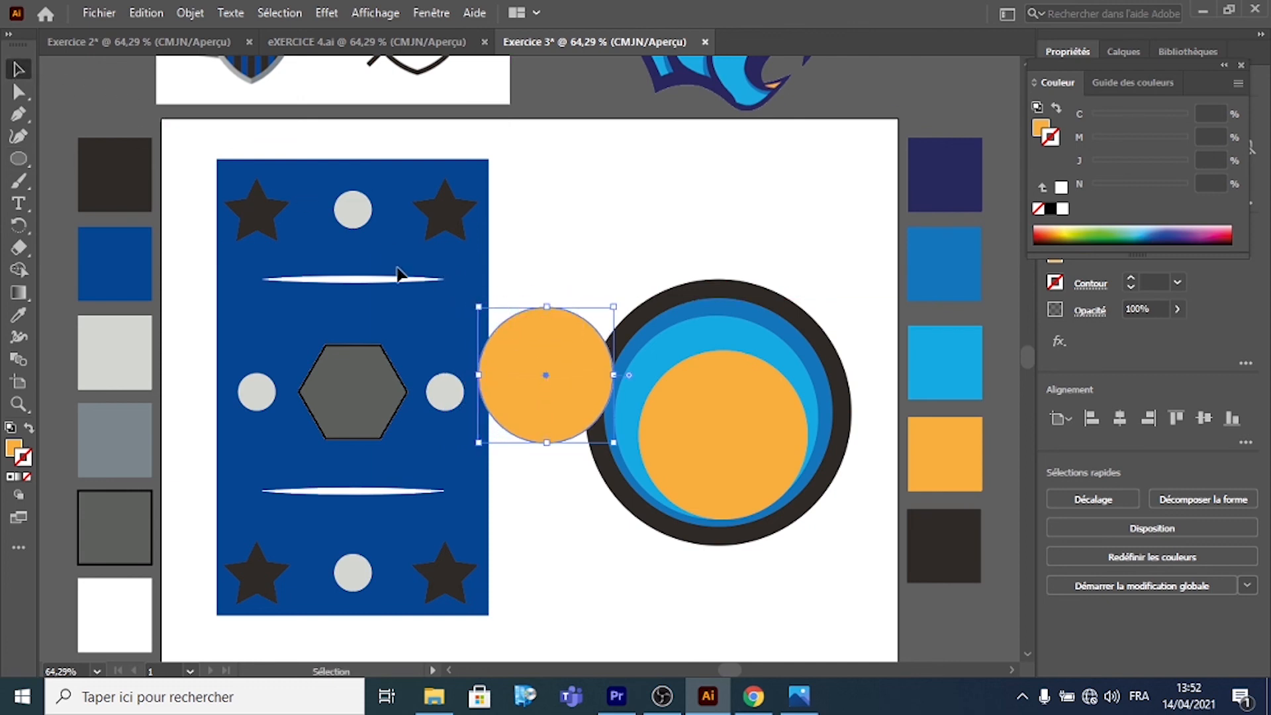
{"action": "left_click_drag", "start_coordinate": [540, 355], "coordinate": [716, 411]}
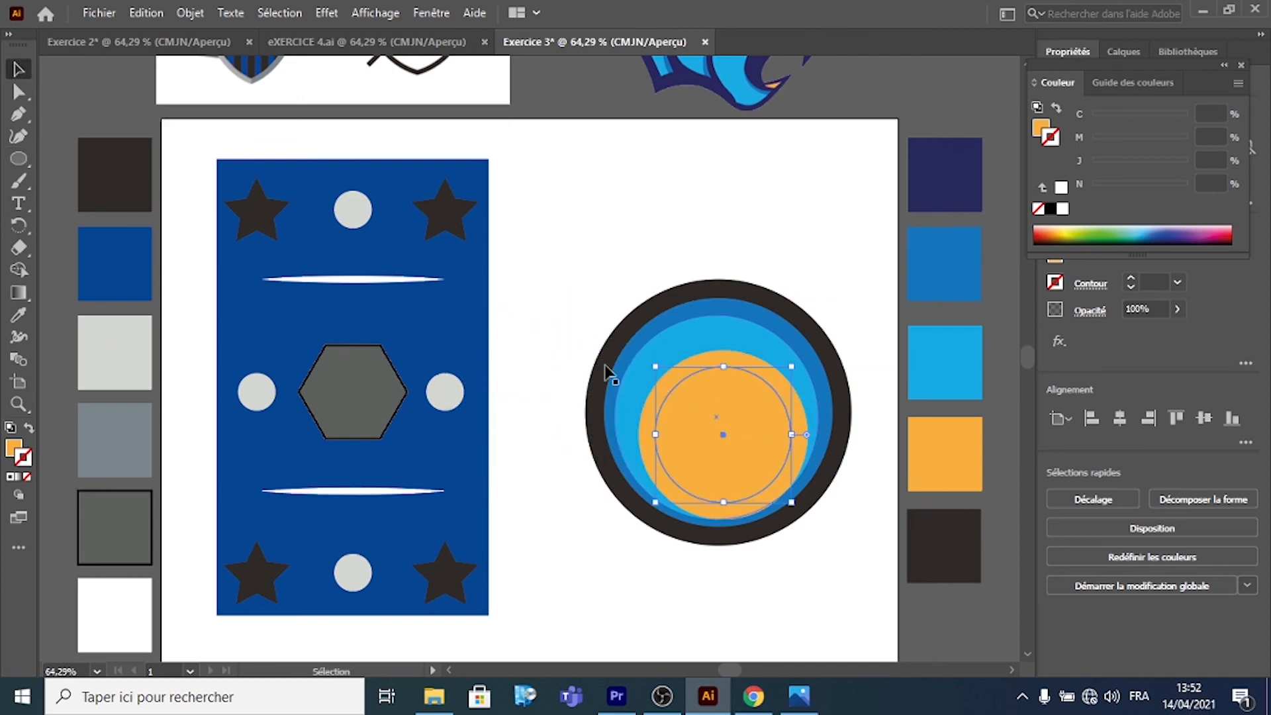
{"action": "left_click", "coordinate": [20, 314]}
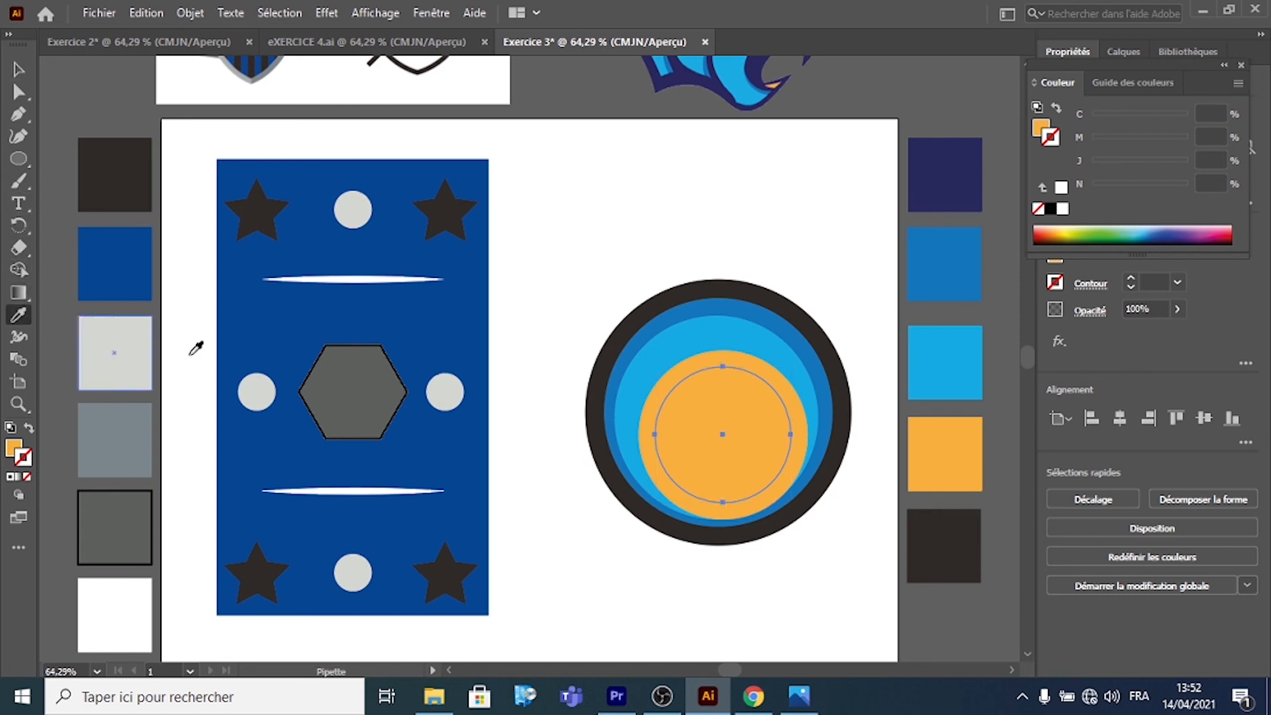
{"action": "left_click", "coordinate": [947, 537]}
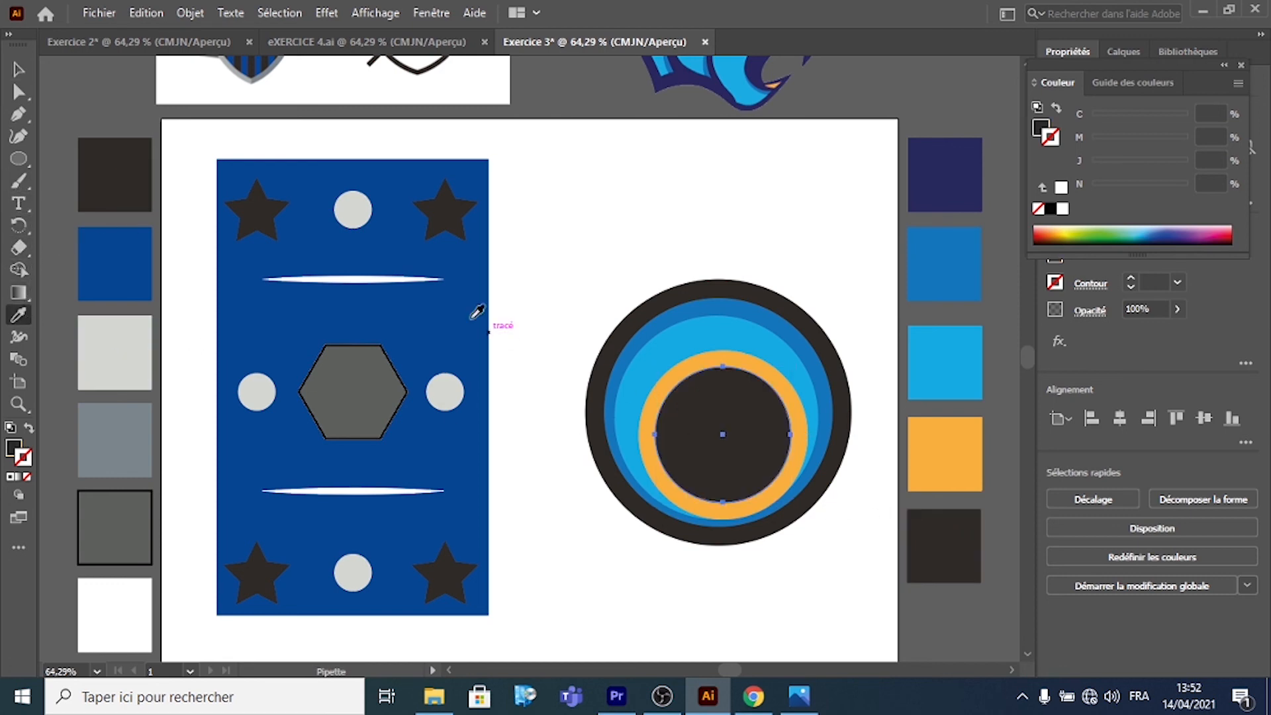
Step: Align all five circles on their horizontal and vertical centres and move the set up and slightly left on the artboard
{"action": "left_click", "coordinate": [18, 69]}
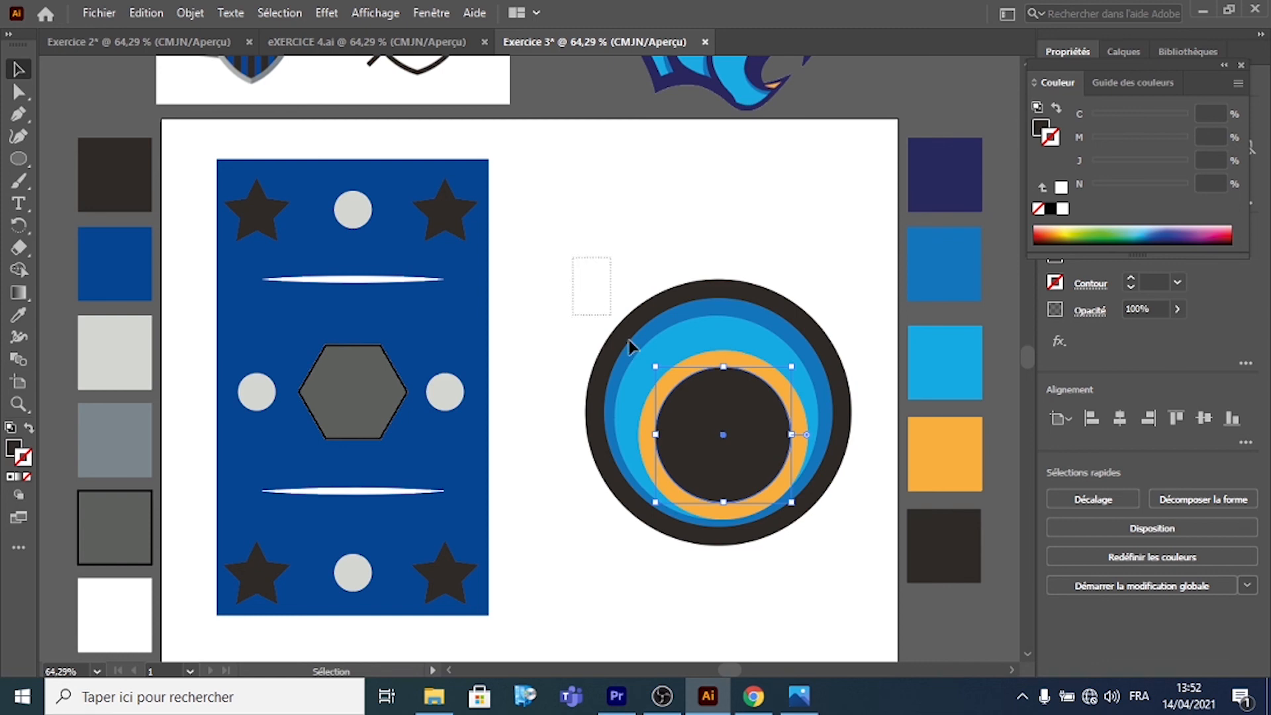
{"action": "left_click_drag", "start_coordinate": [630, 345], "coordinate": [861, 560]}
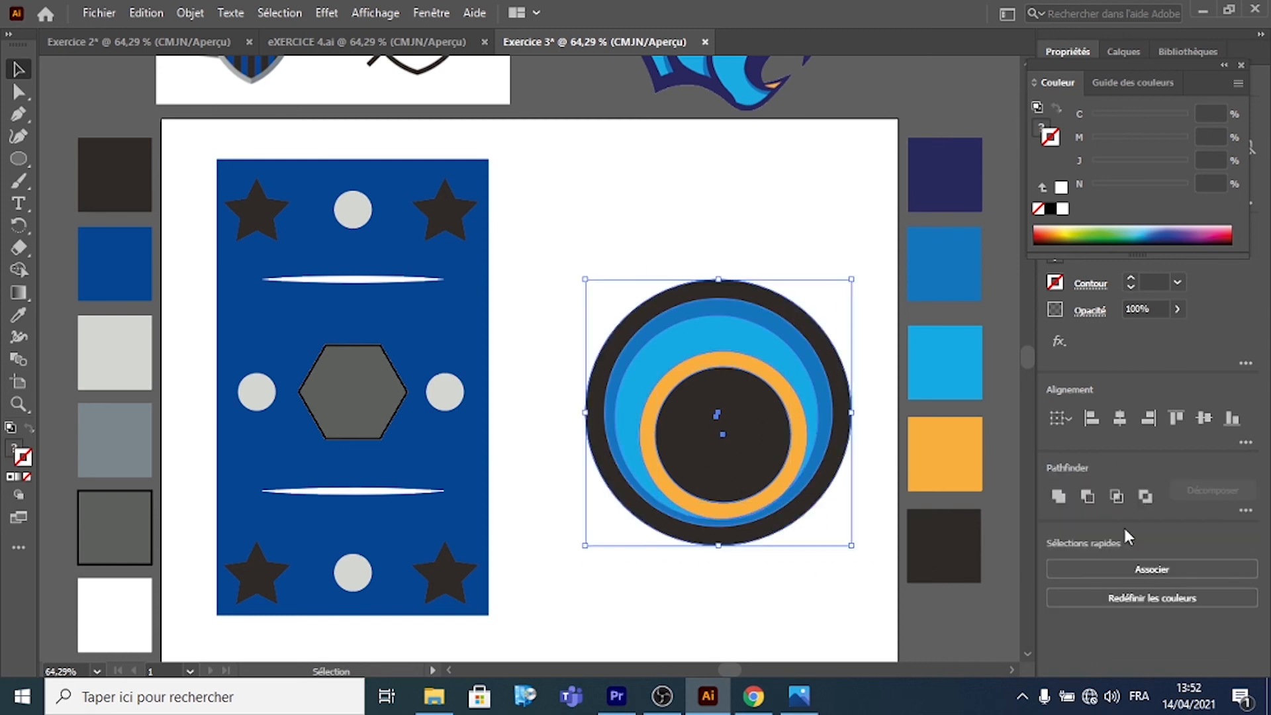
{"action": "left_click", "coordinate": [1120, 425]}
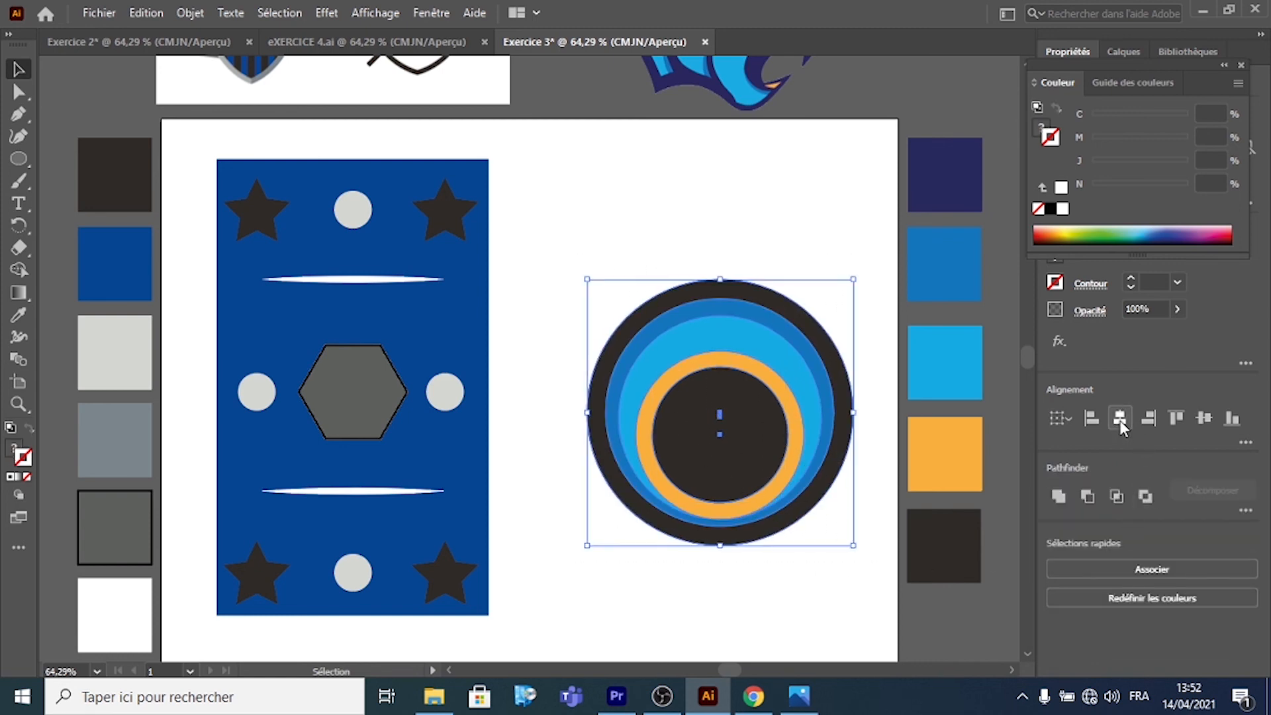
{"action": "left_click", "coordinate": [1203, 418]}
{"action": "left_click", "coordinate": [761, 268]}
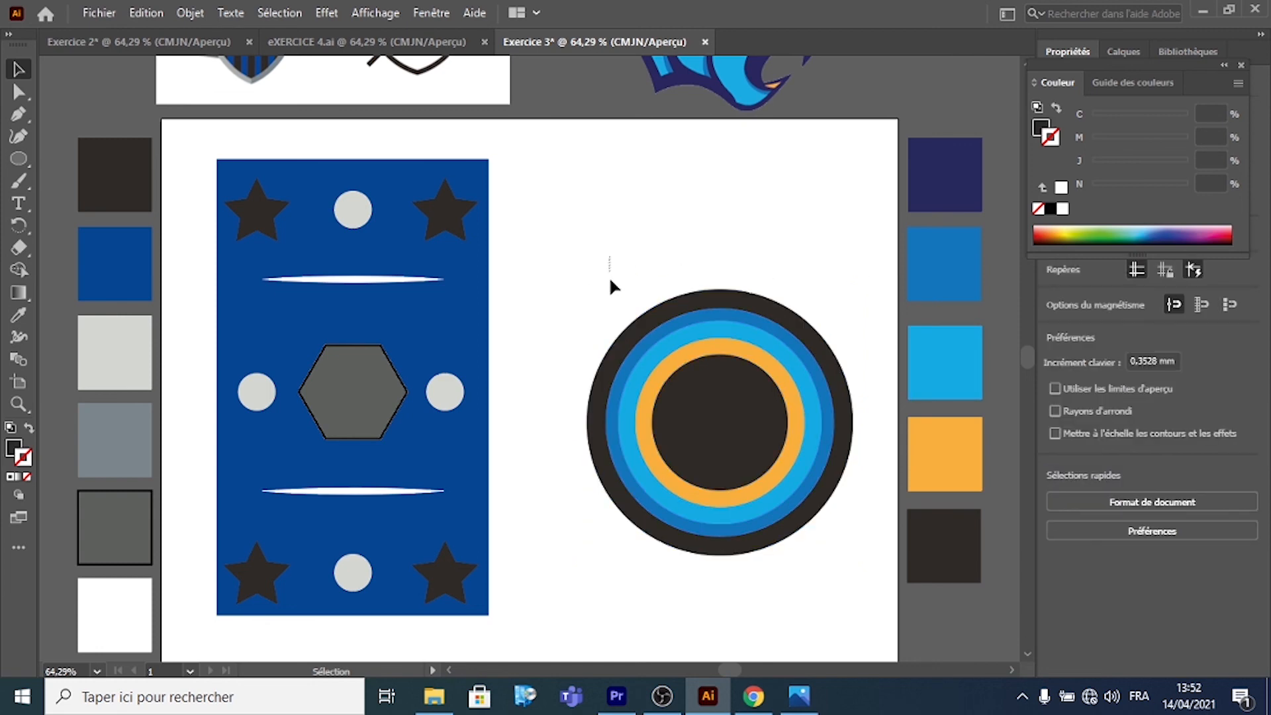
{"action": "left_click_drag", "start_coordinate": [611, 283], "coordinate": [840, 569]}
{"action": "left_click_drag", "start_coordinate": [743, 463], "coordinate": [724, 403]}
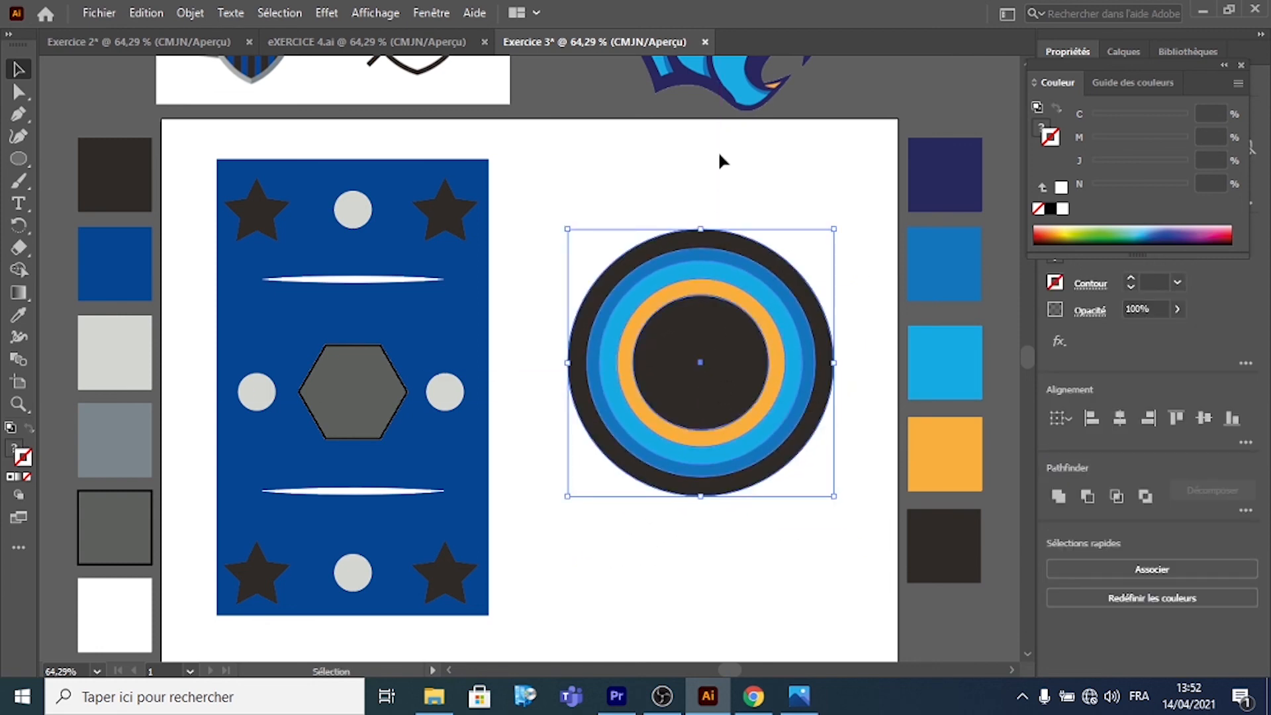
Step: Move the panther logo down over the concentric circles and bring it to the front
{"action": "left_click_drag", "start_coordinate": [737, 109], "coordinate": [761, 275]}
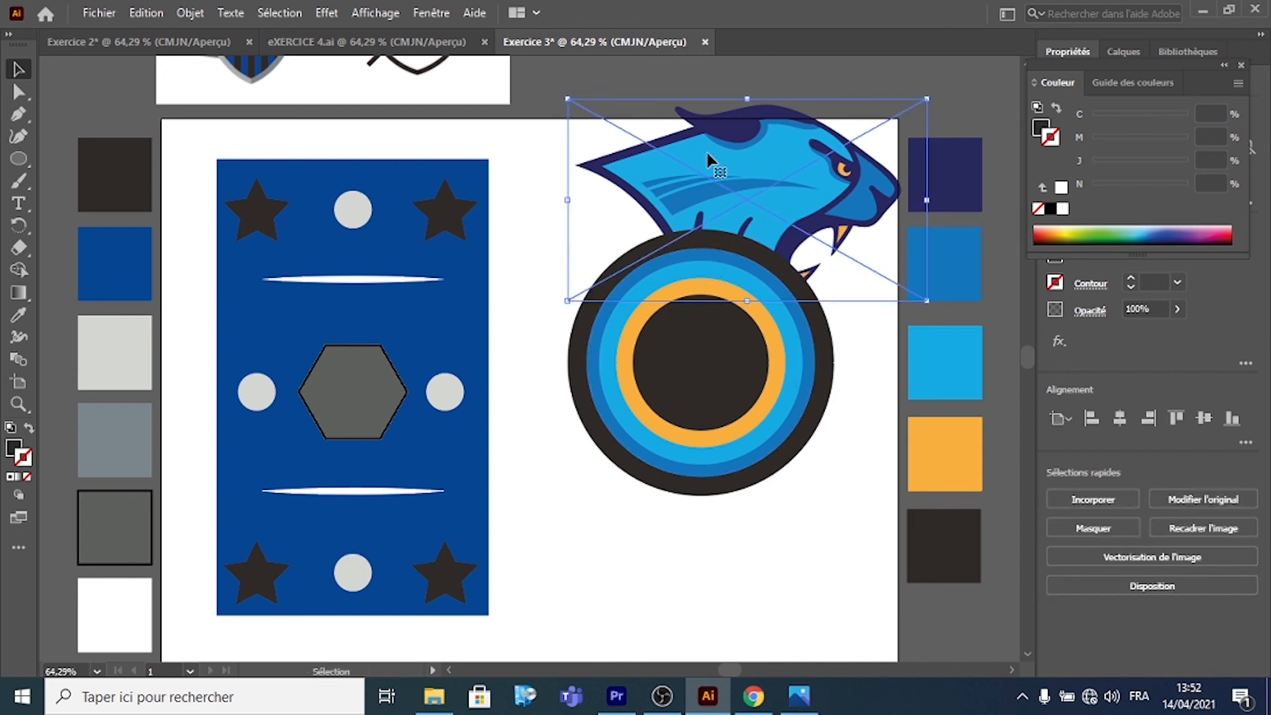
{"action": "left_click_drag", "start_coordinate": [708, 158], "coordinate": [691, 168]}
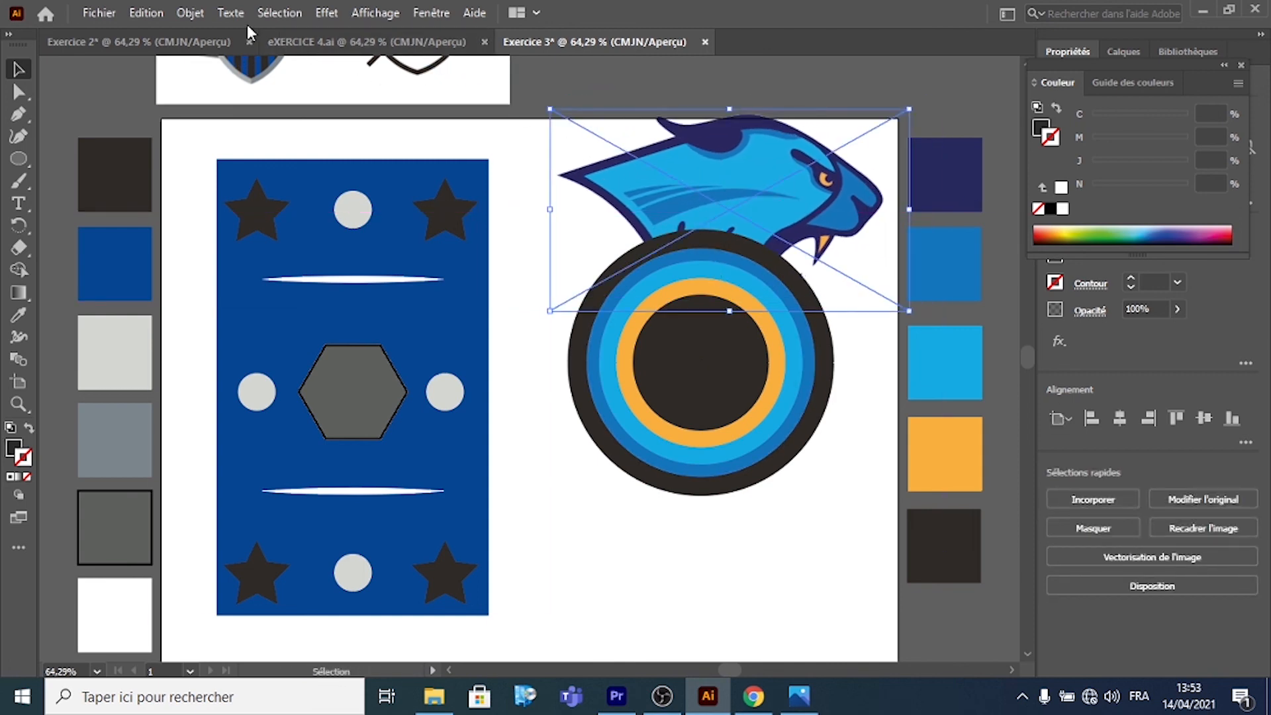
{"action": "left_click", "coordinate": [193, 13]}
{"action": "mouse_move", "coordinate": [279, 51]}
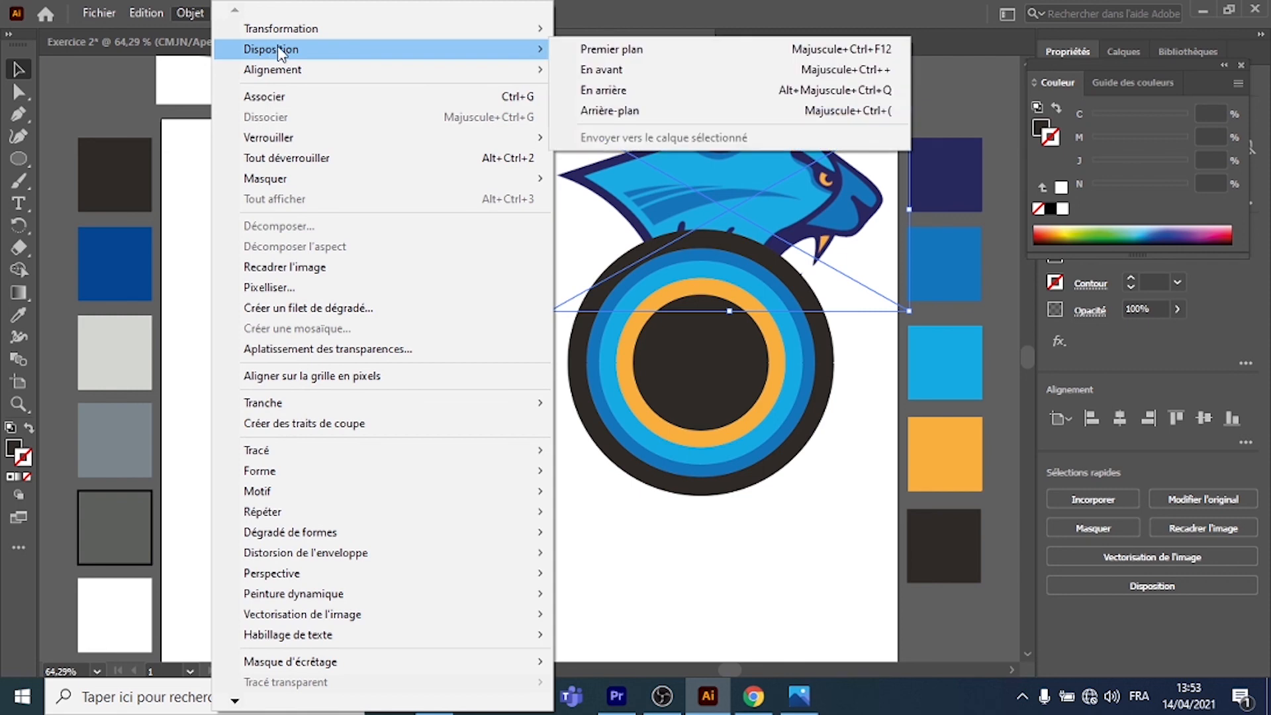
{"action": "left_click", "coordinate": [601, 51]}
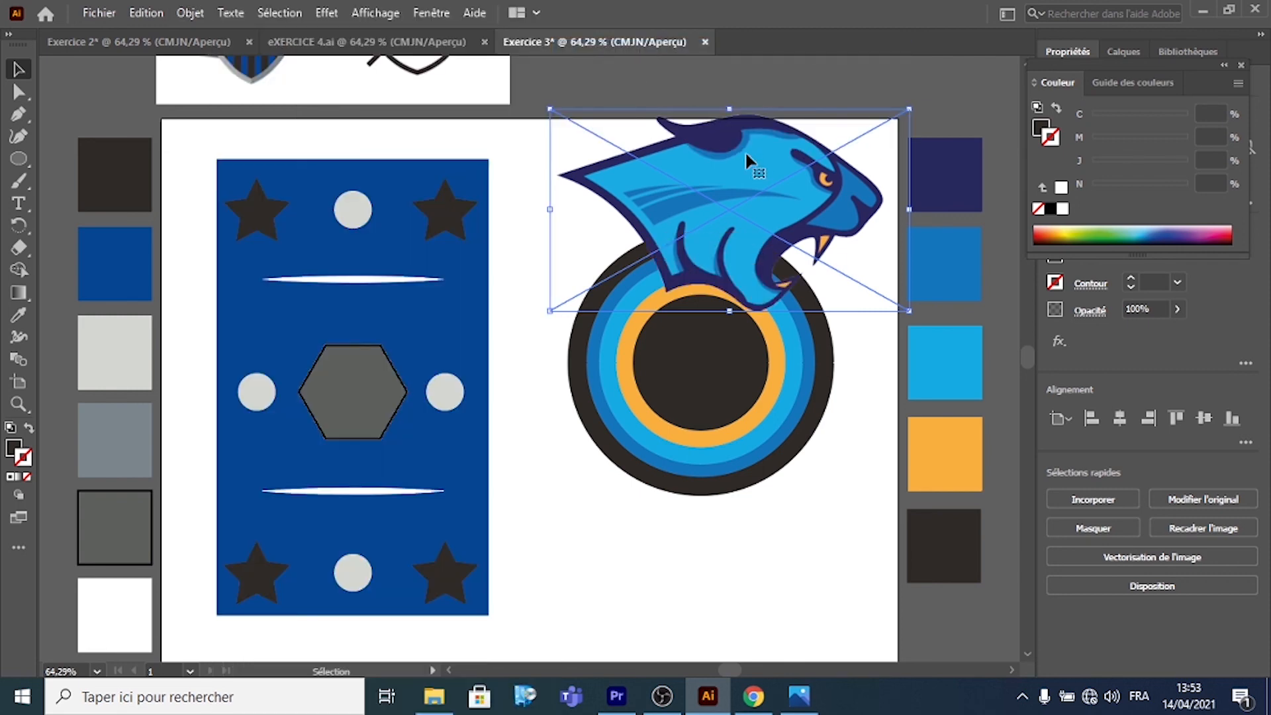
Step: Scale the panther logo down to fit the dark inner circle and centre it there
{"action": "left_click_drag", "start_coordinate": [550, 109], "coordinate": [779, 231]}
{"action": "left_click_drag", "start_coordinate": [852, 259], "coordinate": [708, 347]}
{"action": "left_click", "coordinate": [815, 227]}
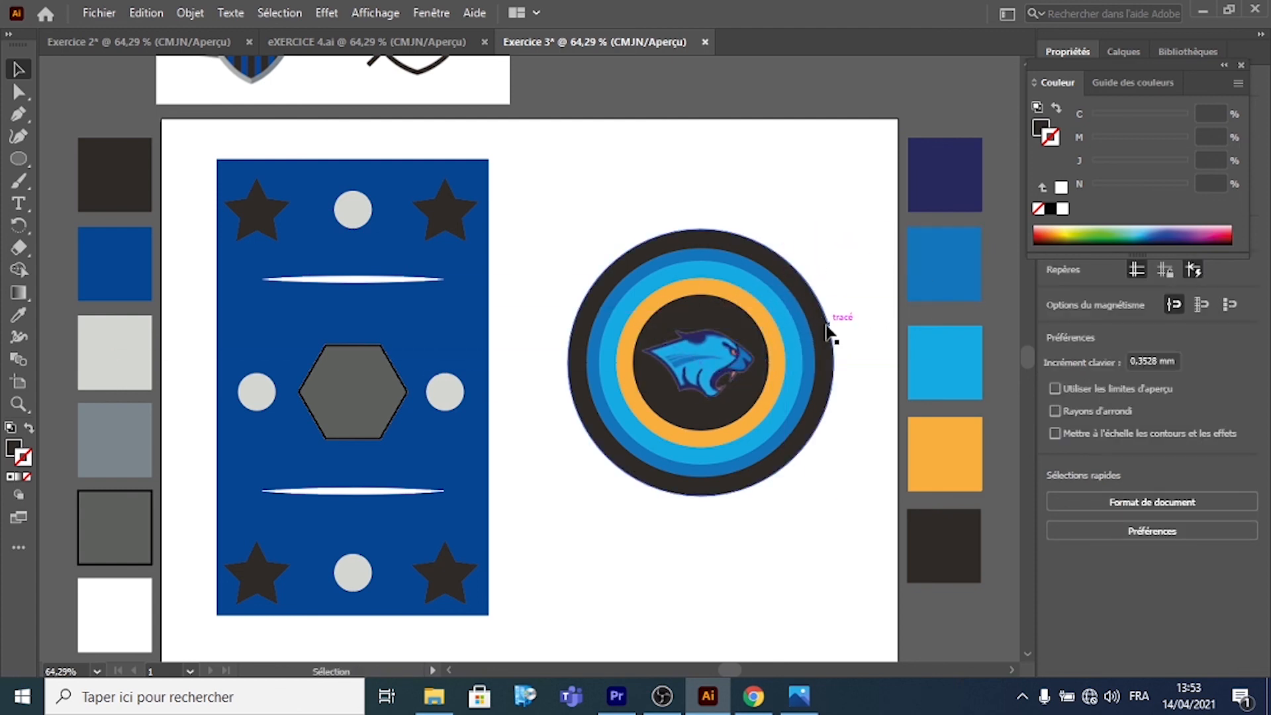
Step: Add a line of text below the circles with the author's full name followed by "- Prof"
{"action": "left_click", "coordinate": [14, 205]}
{"action": "left_click", "coordinate": [706, 622]}
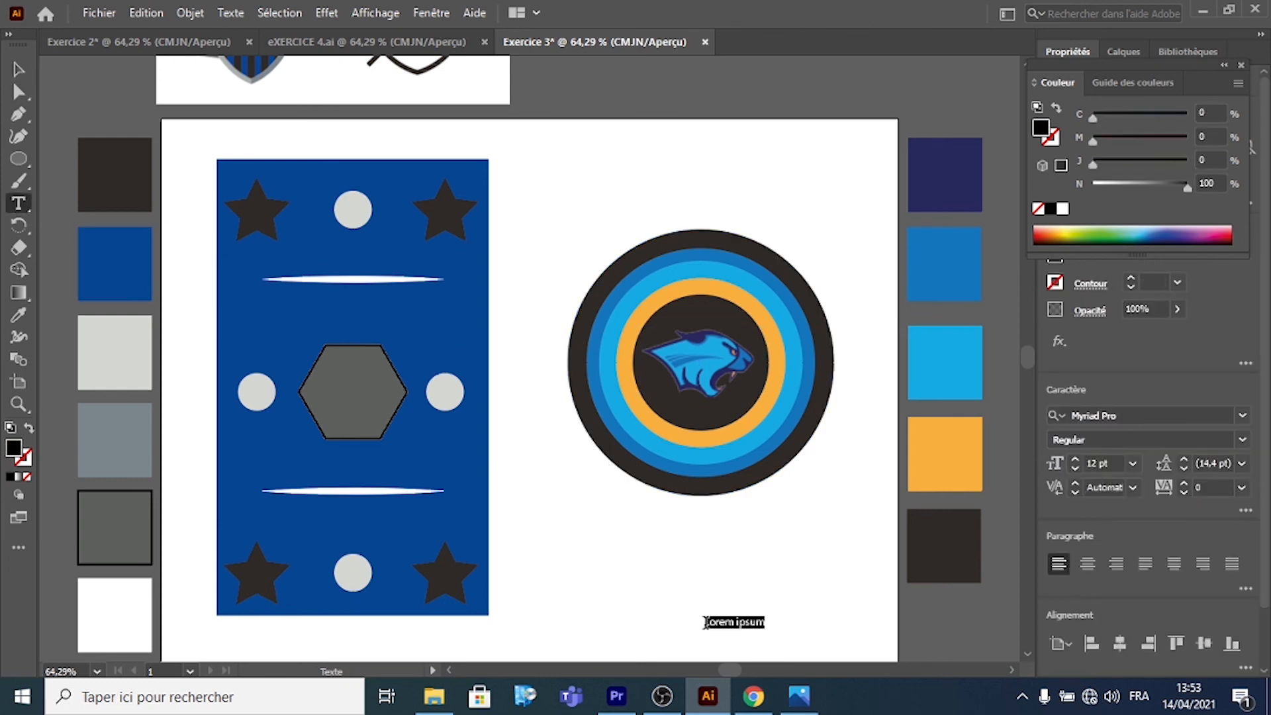
{"action": "type", "text": "Mathieu Rioux - Pro"}
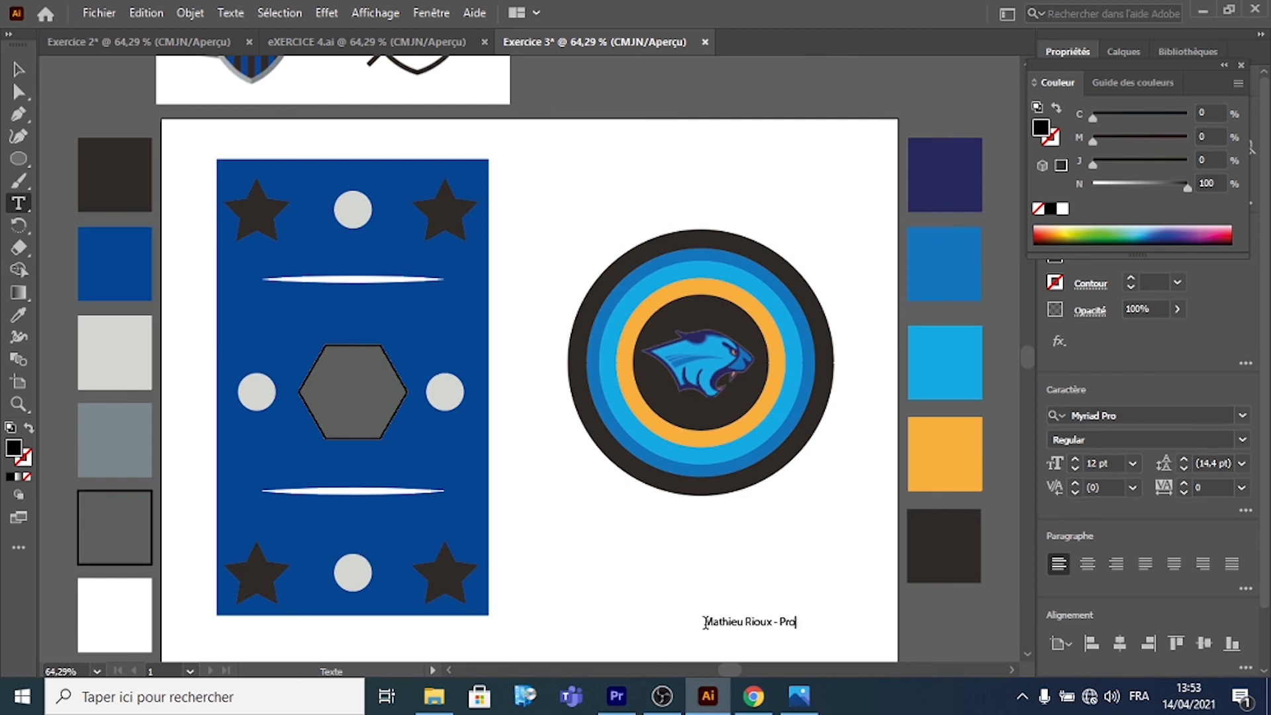
{"action": "type", "text": "f"}
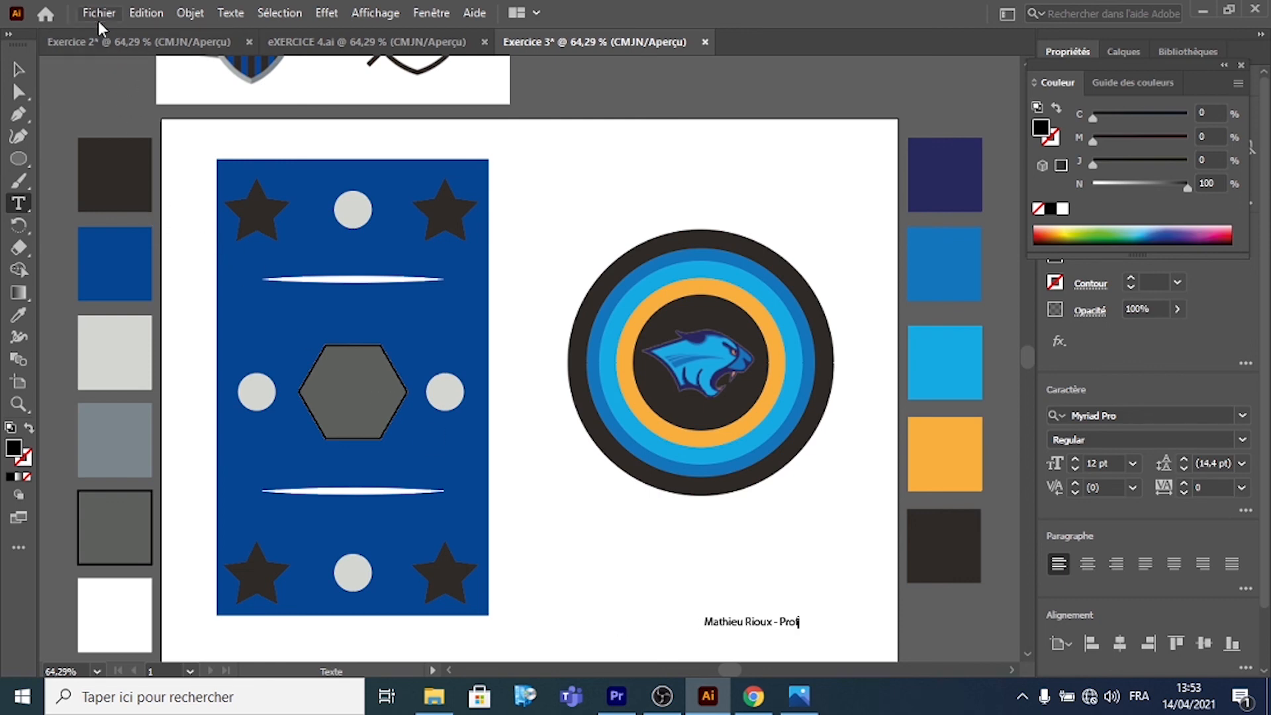